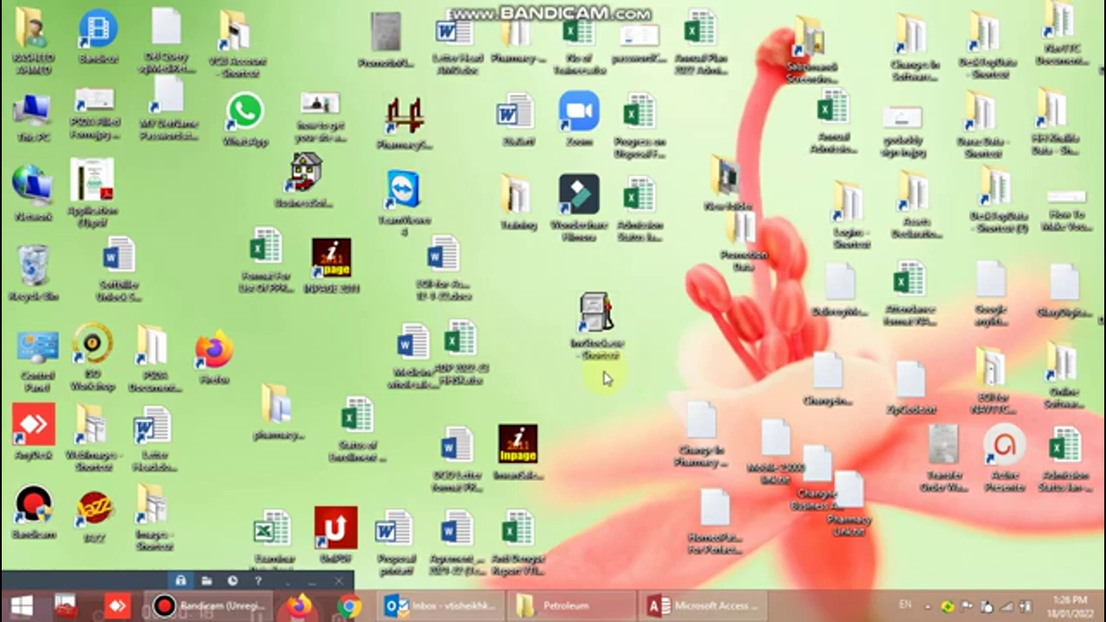
- Launch InvStock from its desktop shortcut and log in as Administrator with the account password
{"action": "left_click", "coordinate": [596, 315]}
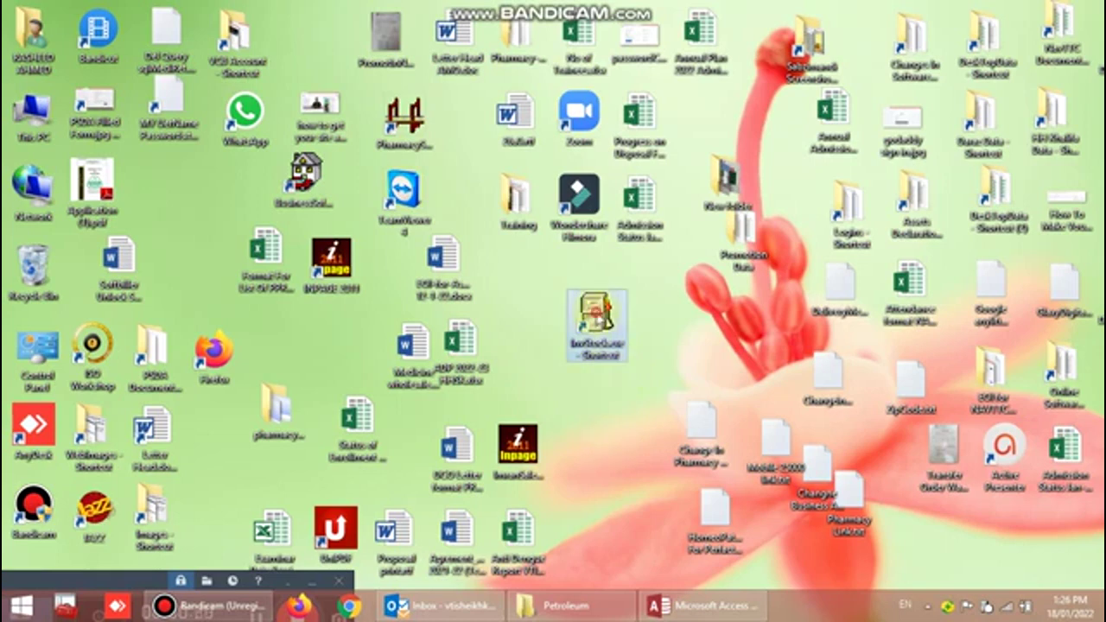
{"action": "double_click", "coordinate": [598, 311]}
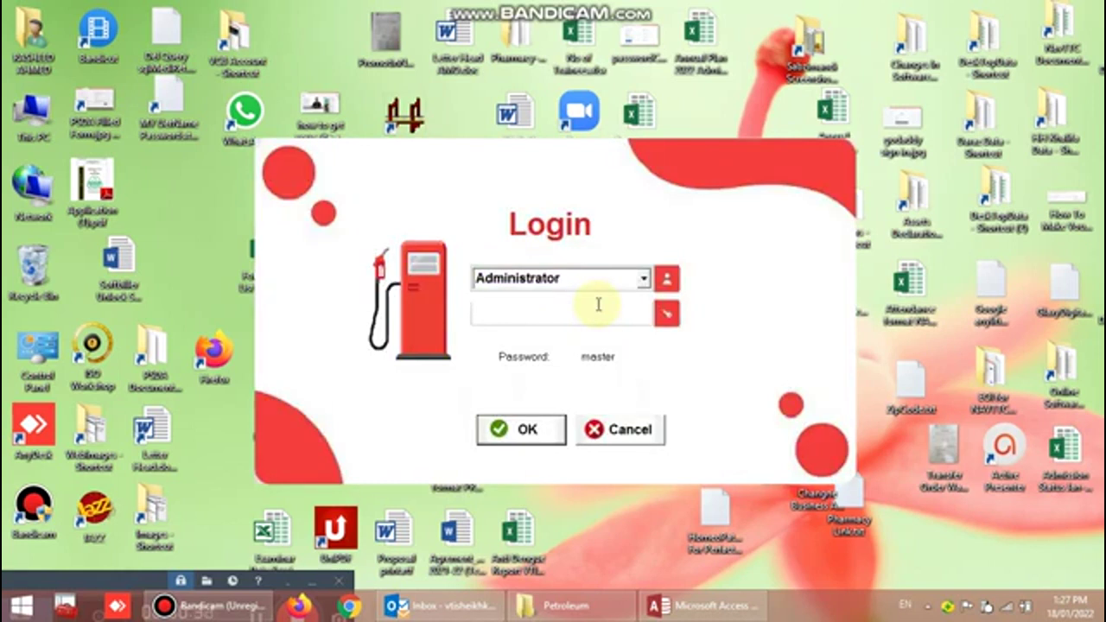
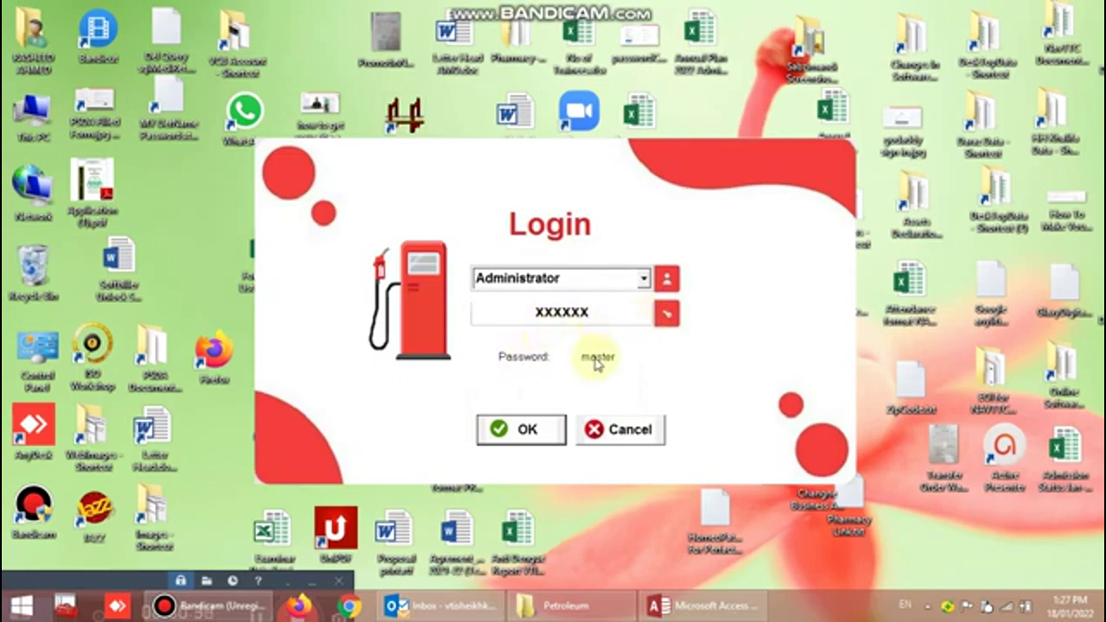
{"action": "left_click", "coordinate": [527, 431]}
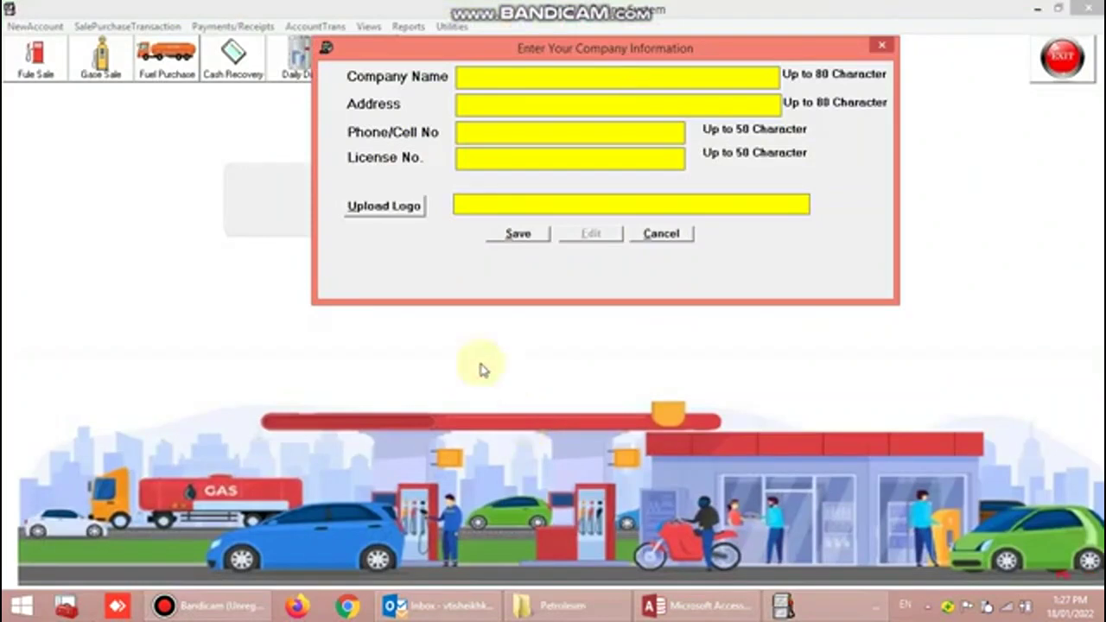
- Enter company name Al-Hamad Filling Station, paste the station's address, and fill in the phone number
{"action": "left_click_drag", "start_coordinate": [554, 50], "coordinate": [539, 122]}
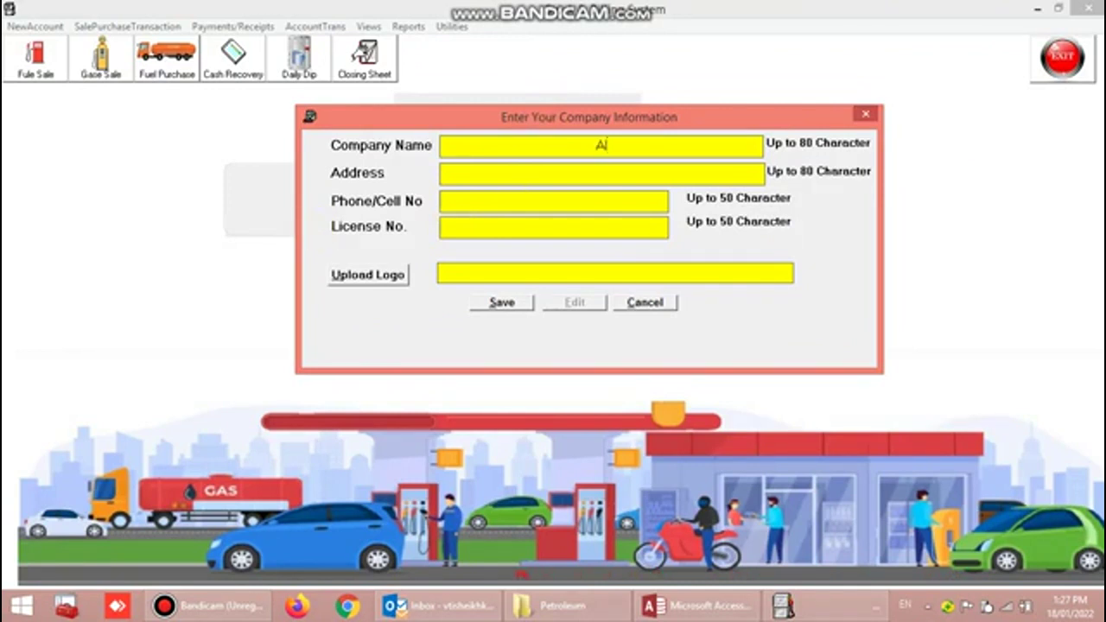
{"action": "type", "text": "H-Hamad Fi"}
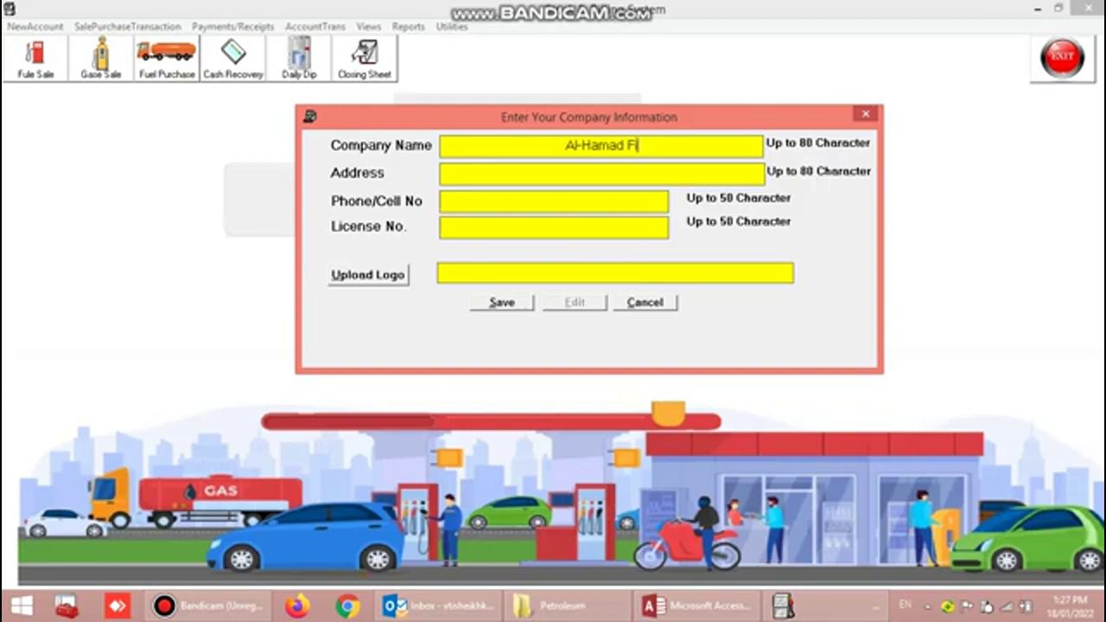
{"action": "type", "text": "lling"}
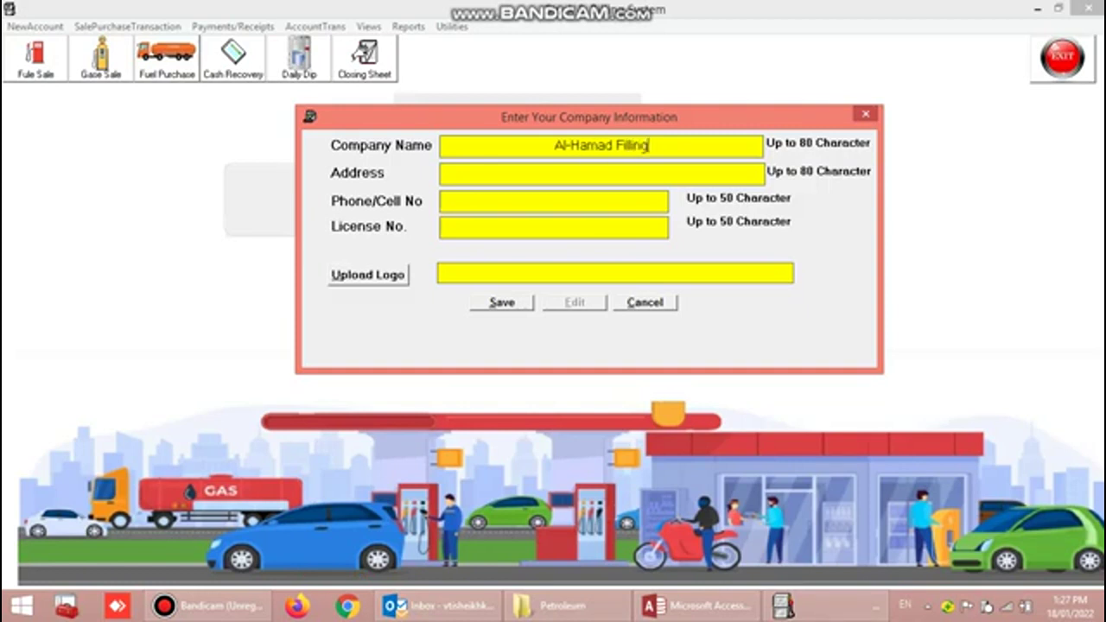
{"action": "type", "text": " Stat"}
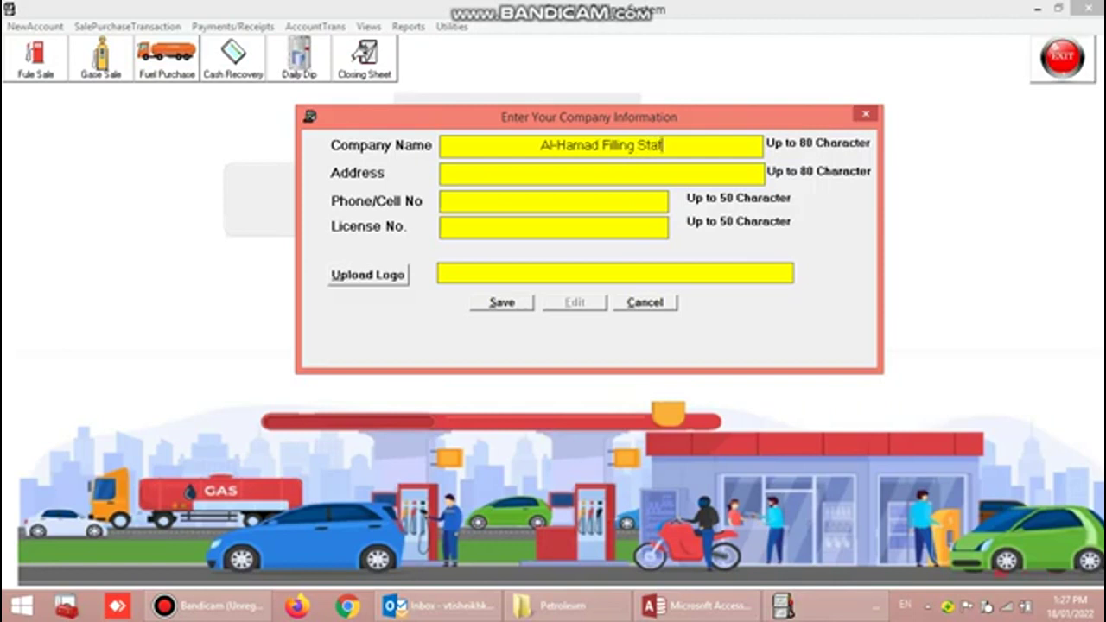
{"action": "type", "text": "tion"}
{"action": "key", "text": "BackSpace"}
{"action": "key", "text": "BackSpace"}
{"action": "key", "text": "BackSpace"}
{"action": "key", "text": "BackSpace"}
{"action": "type", "text": "ion"}
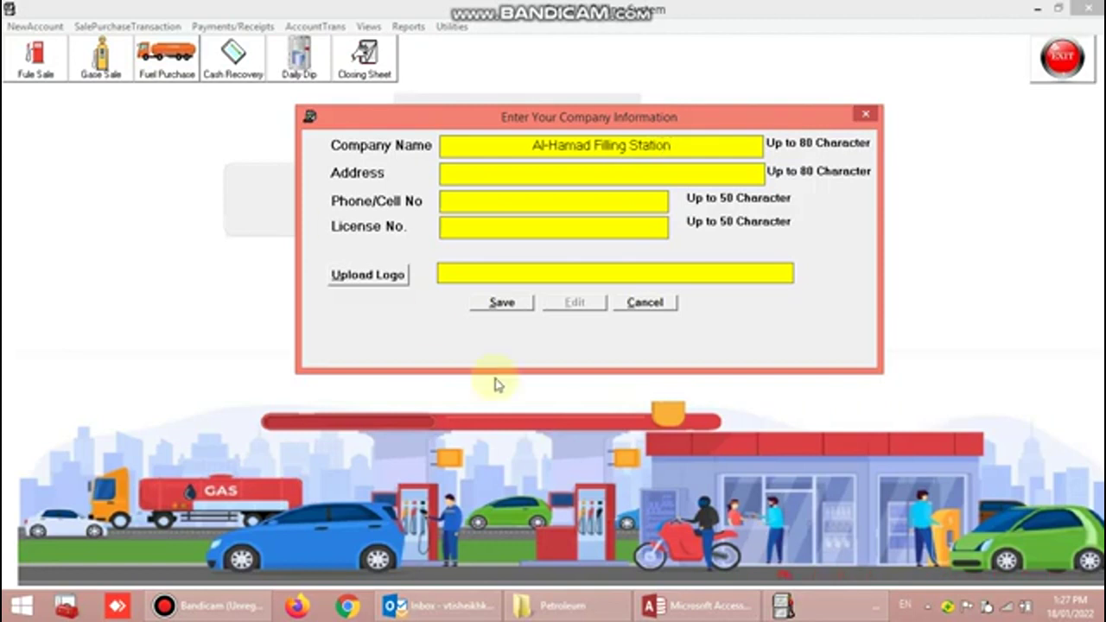
{"action": "left_click", "coordinate": [517, 169]}
{"action": "type", "text": "By Pass Road, Near Coca Cola Factory Rahim Yar Khan"}
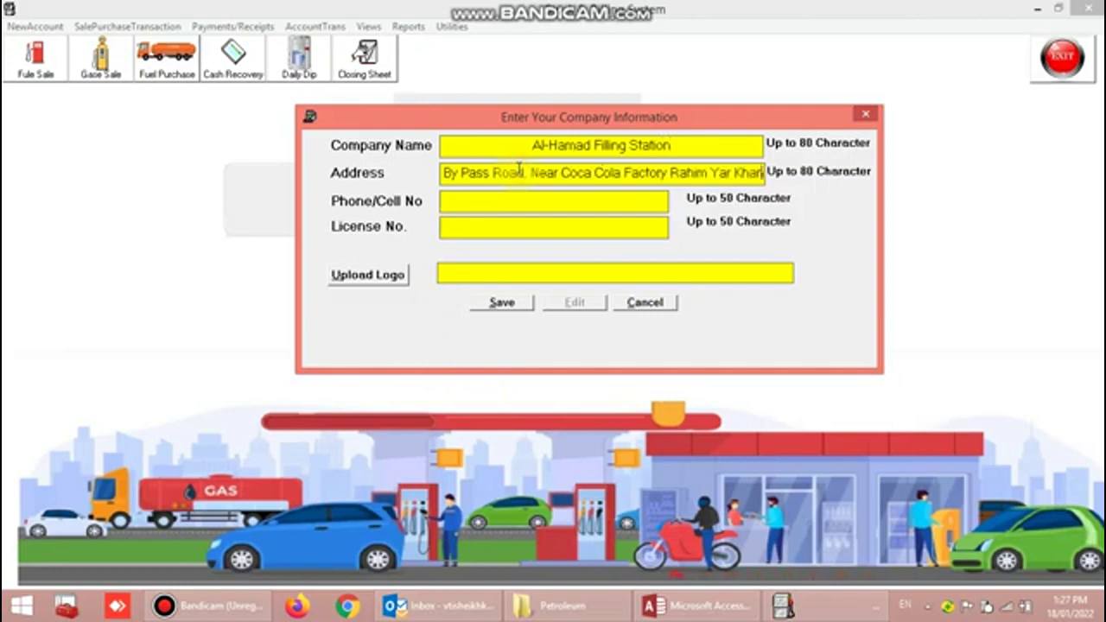
{"action": "left_click", "coordinate": [481, 201]}
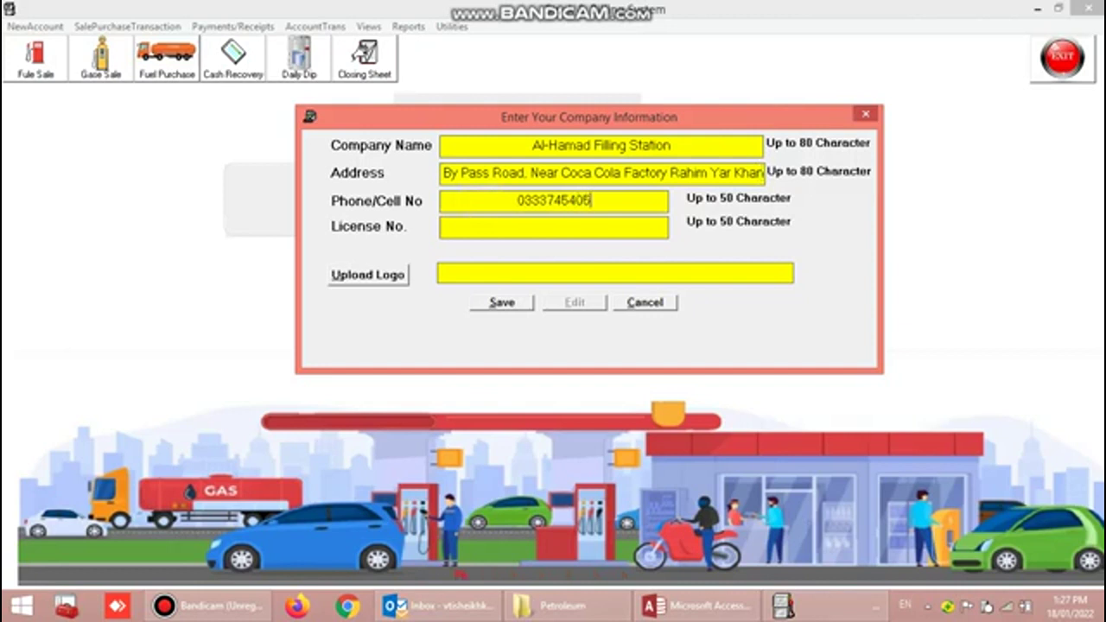
- Fill in the licence number, skip the logo upload, and save the company information
{"action": "left_click", "coordinate": [469, 226]}
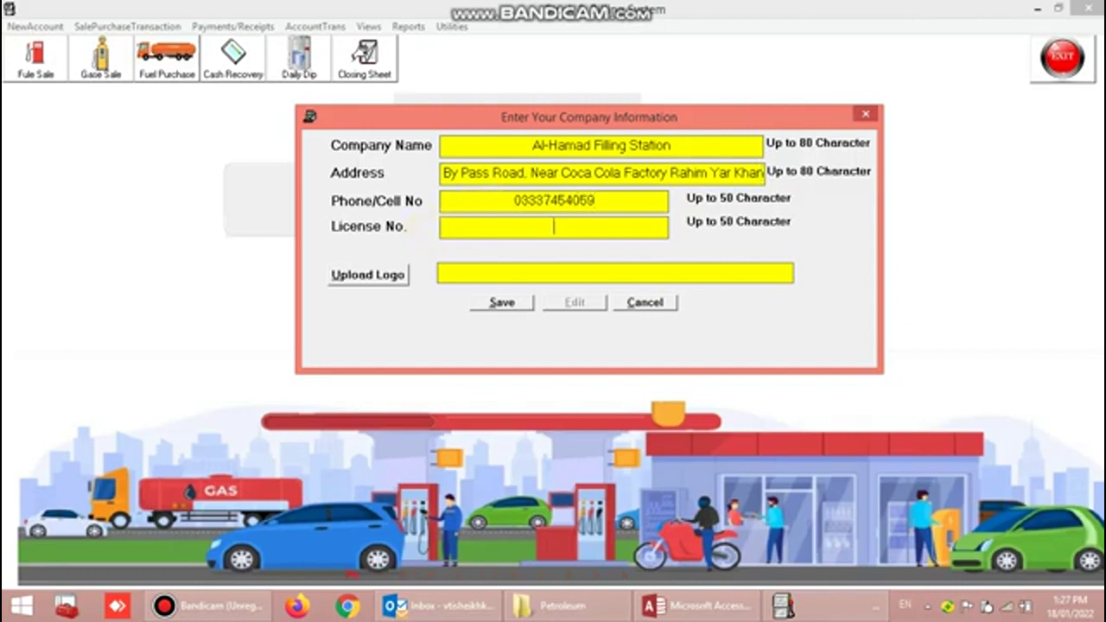
{"action": "left_click", "coordinate": [396, 285]}
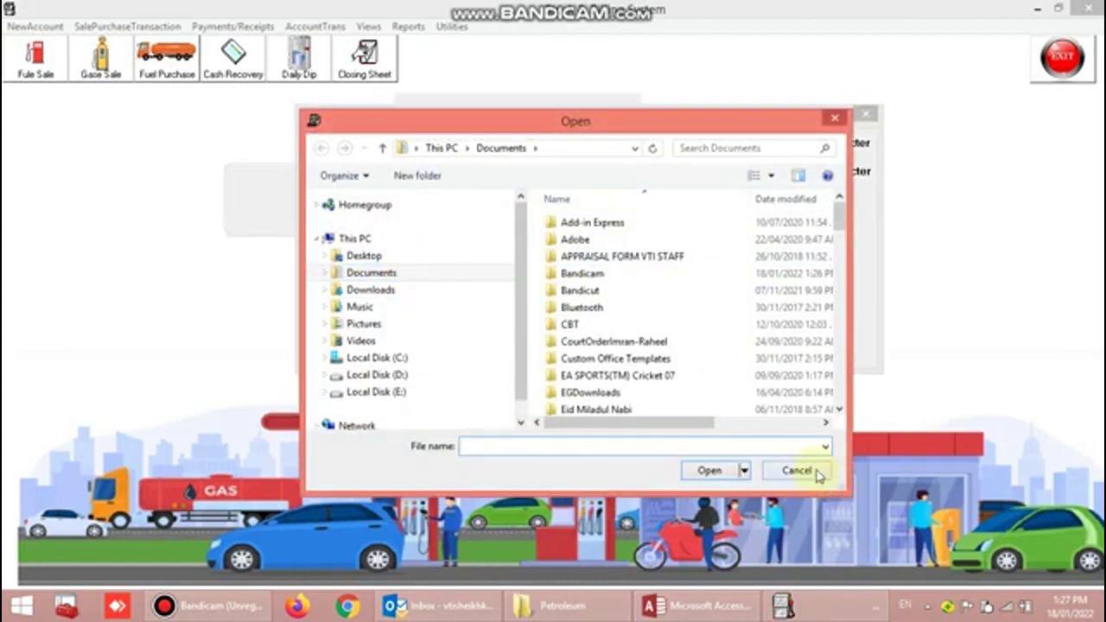
{"action": "left_click", "coordinate": [816, 472]}
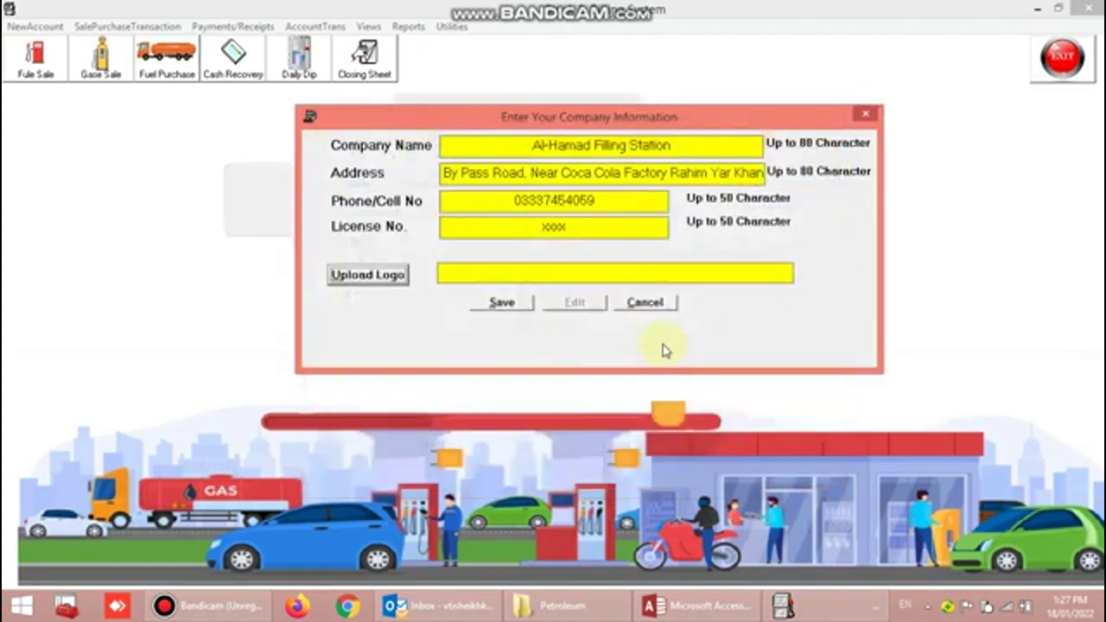
{"action": "left_click", "coordinate": [447, 272]}
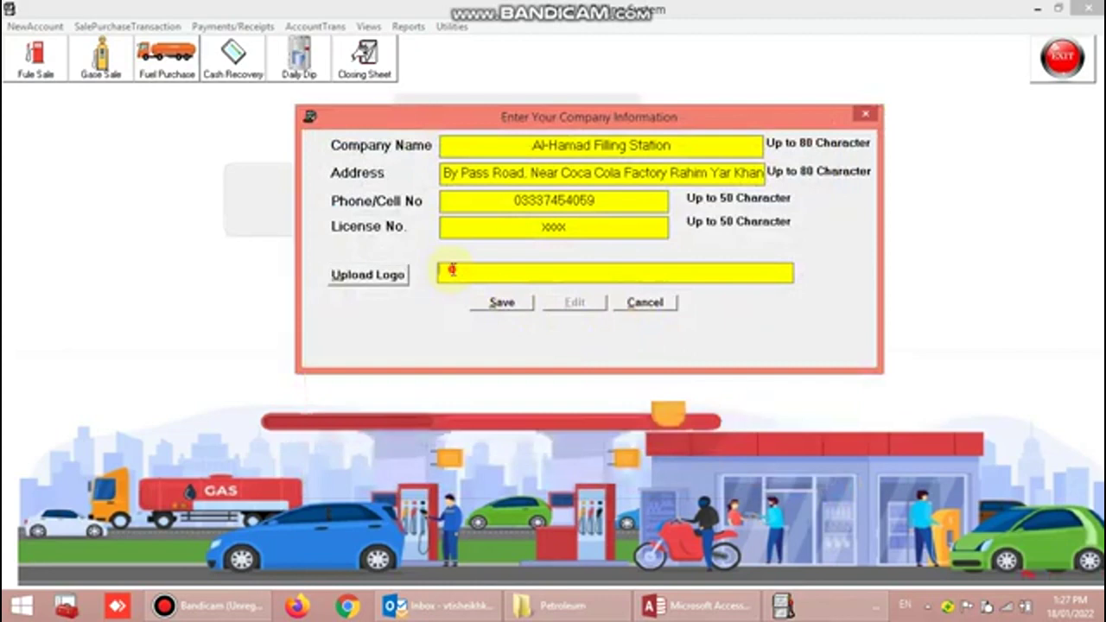
{"action": "left_click", "coordinate": [524, 305]}
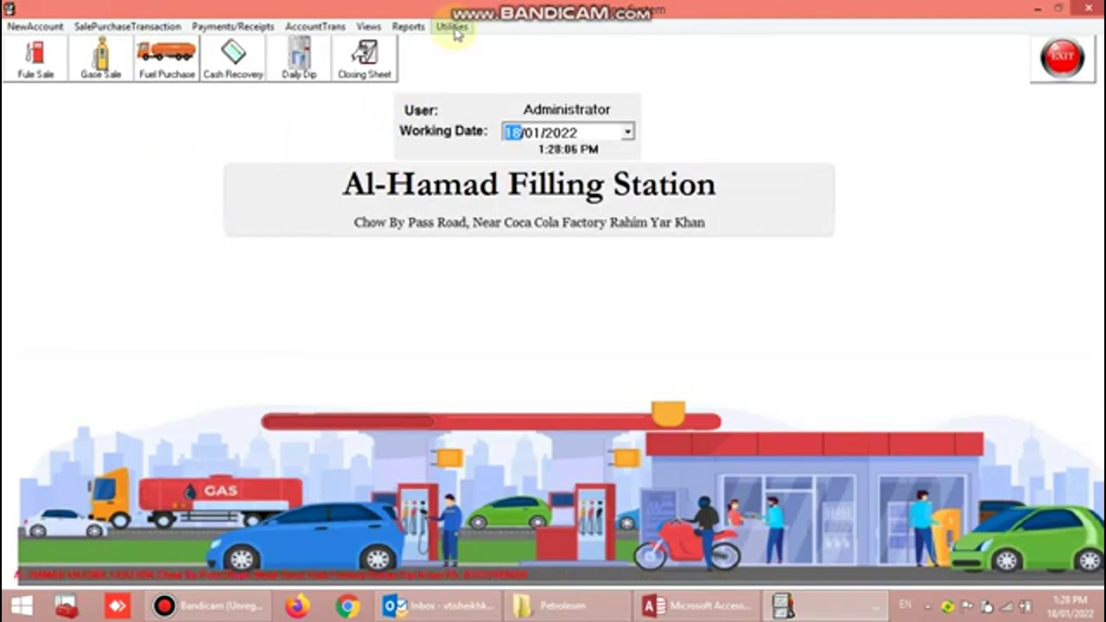
{"action": "left_click", "coordinate": [453, 27]}
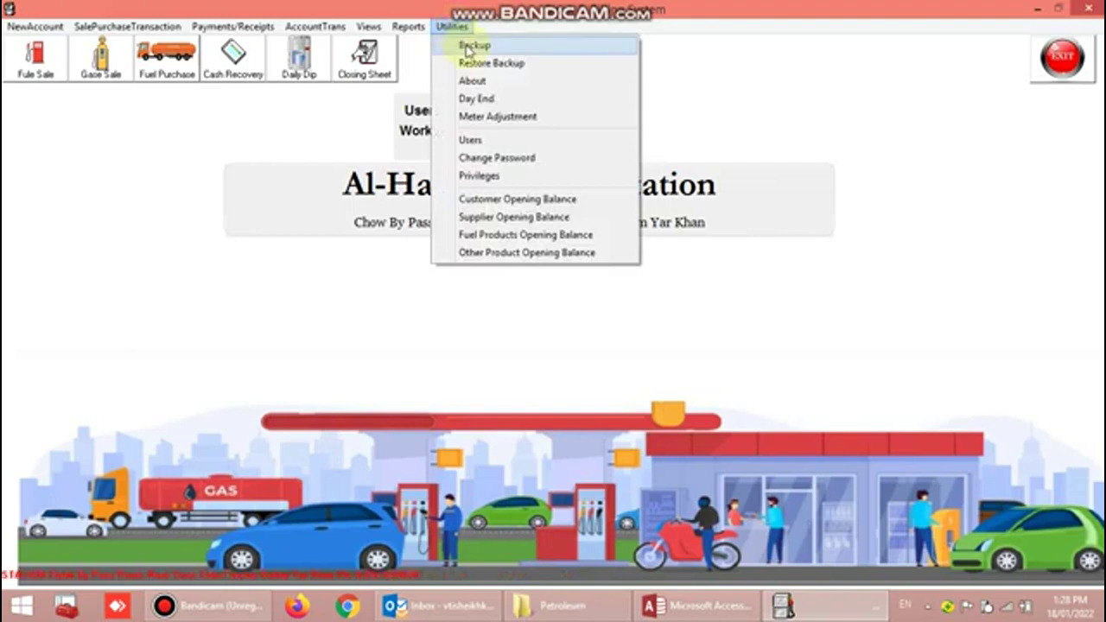
{"action": "left_click", "coordinate": [474, 48]}
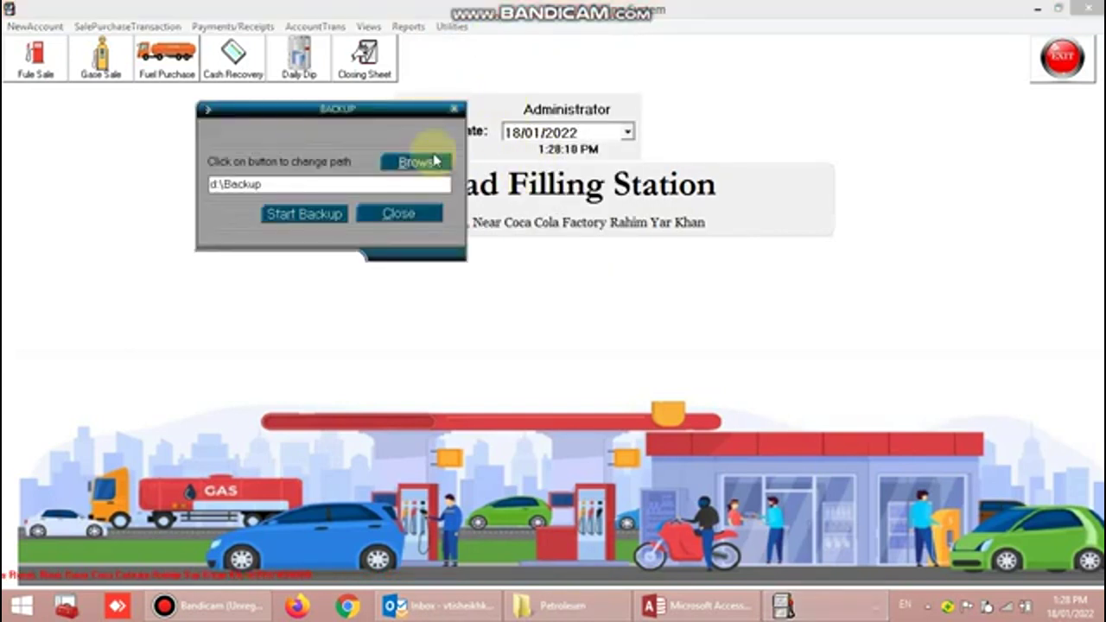
{"action": "left_click", "coordinate": [453, 109]}
{"action": "left_click", "coordinate": [451, 27]}
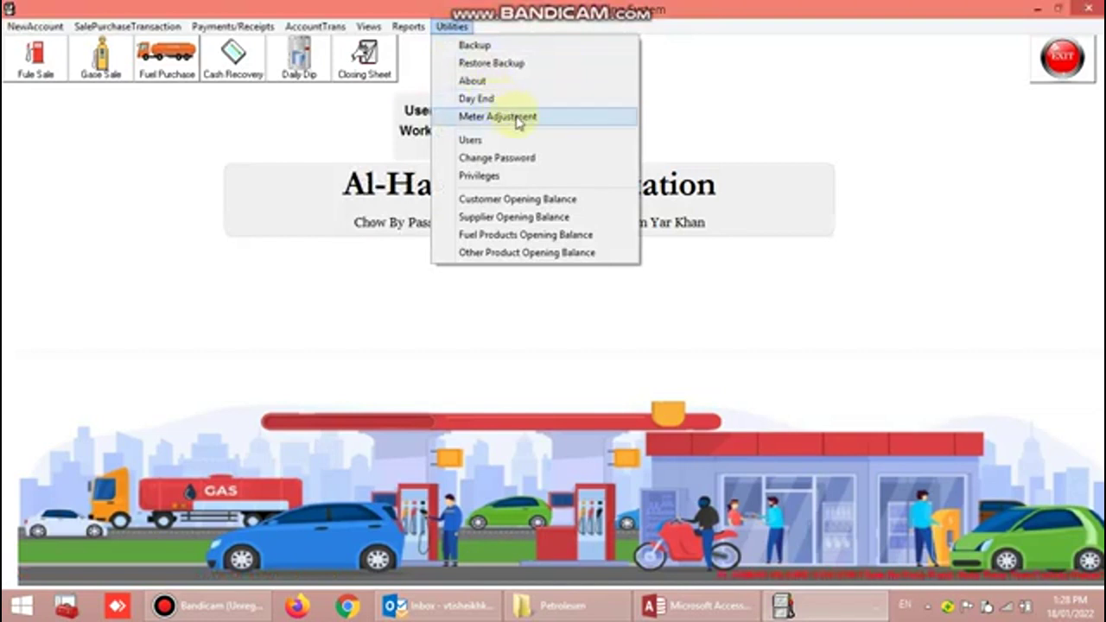
{"action": "left_click", "coordinate": [517, 121]}
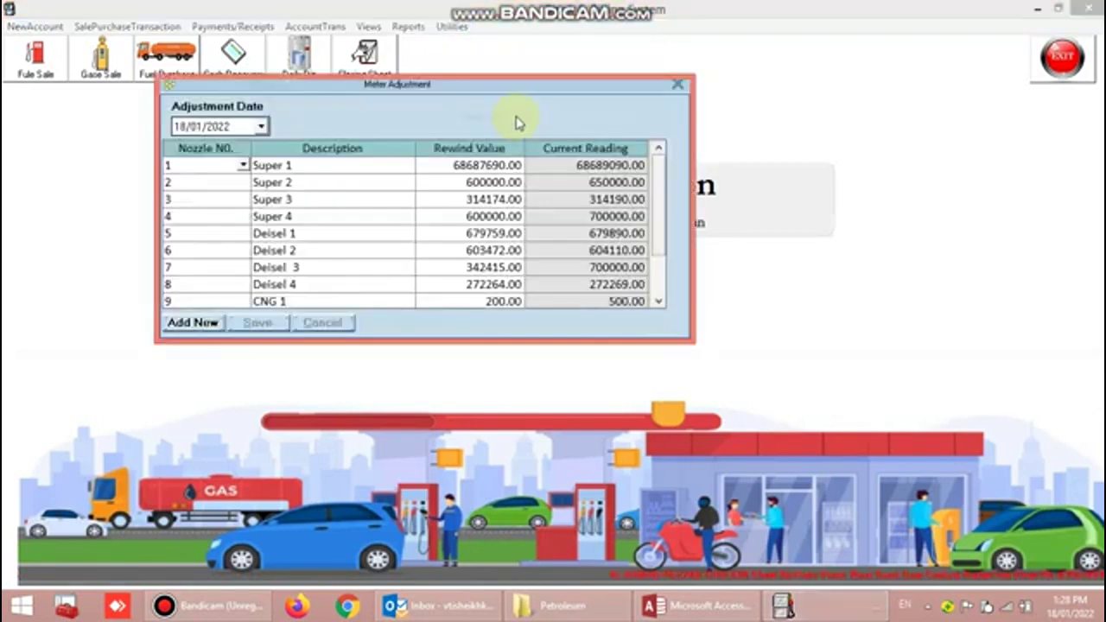
{"action": "left_click", "coordinate": [679, 86]}
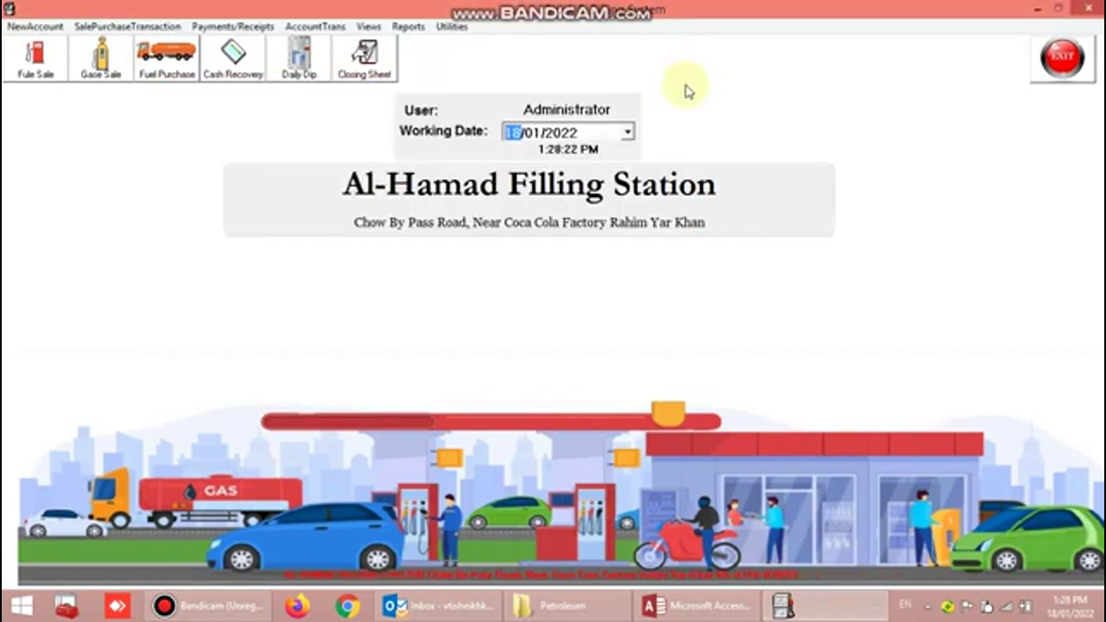
{"action": "left_click", "coordinate": [452, 27]}
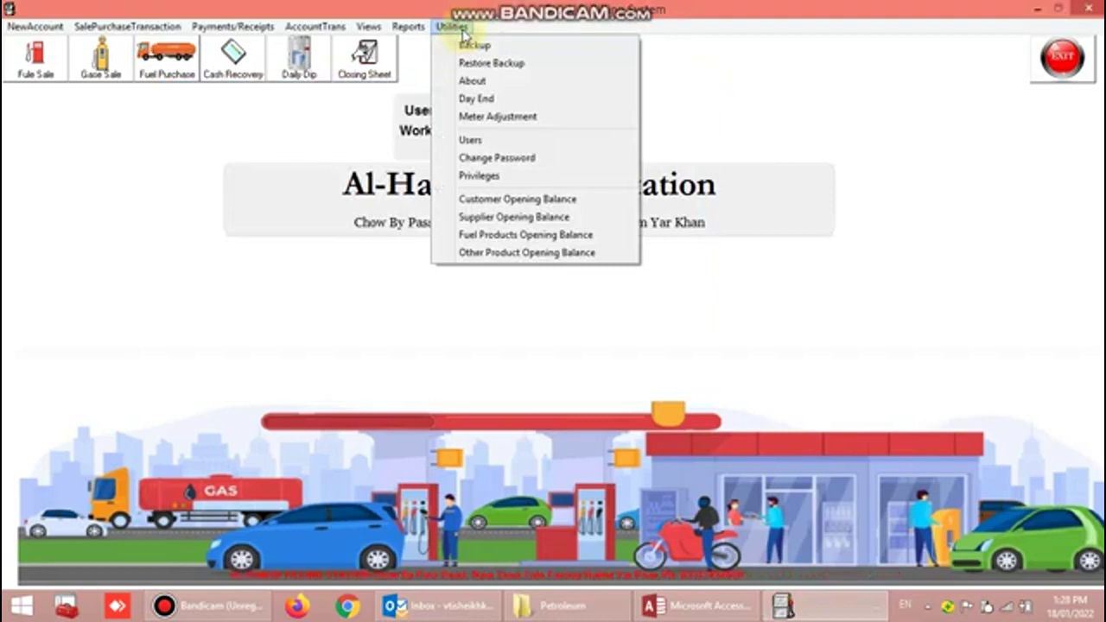
{"action": "left_click", "coordinate": [471, 142]}
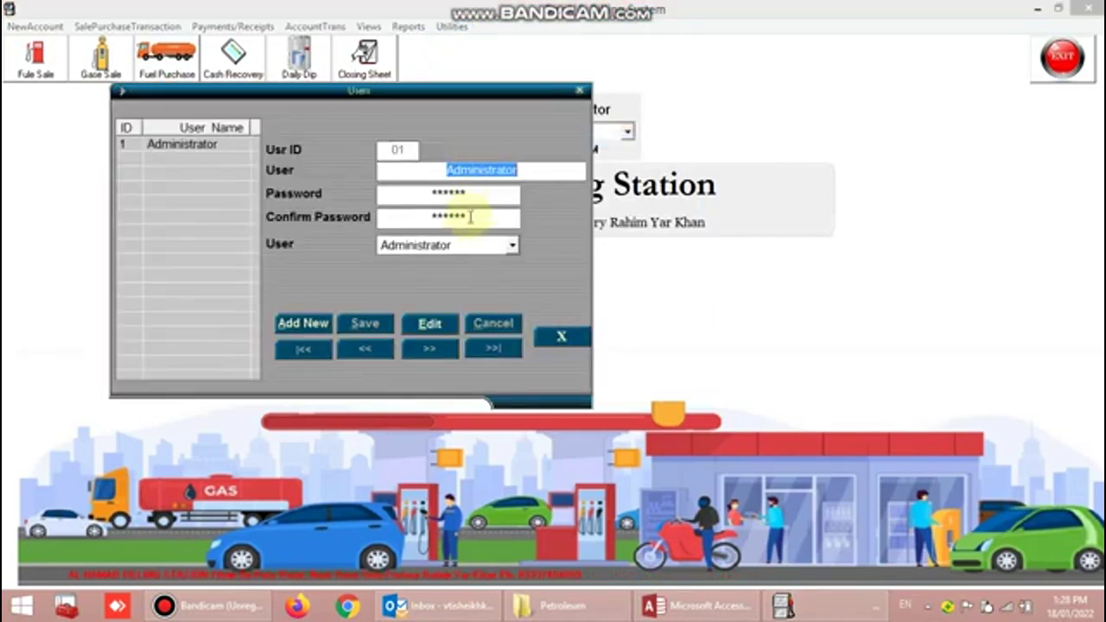
{"action": "left_click", "coordinate": [559, 340]}
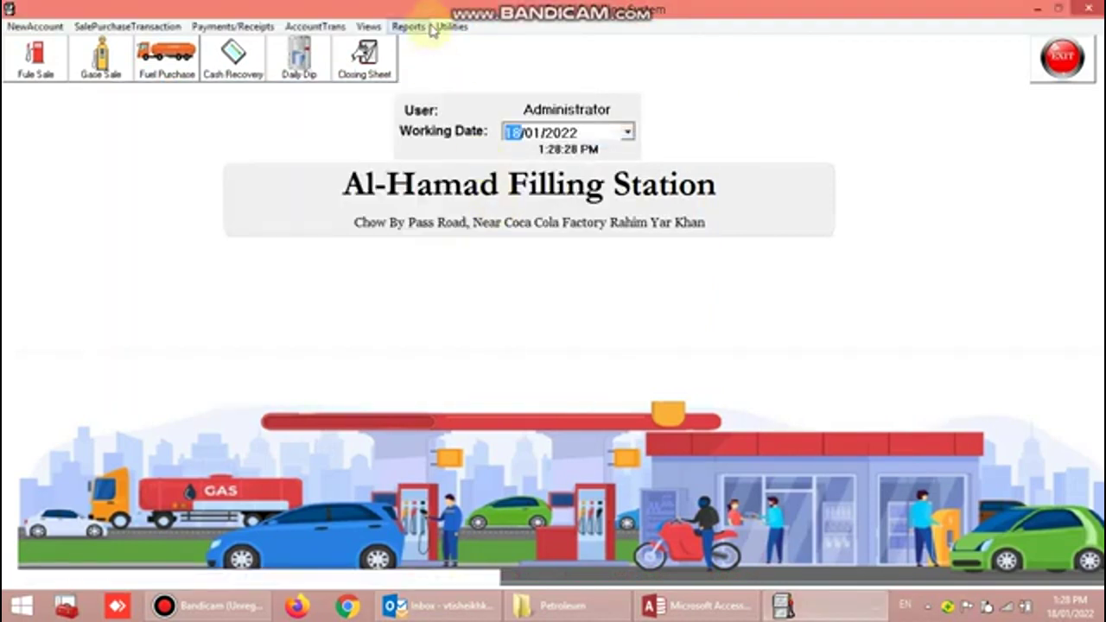
{"action": "left_click", "coordinate": [451, 26]}
{"action": "left_click", "coordinate": [499, 160]}
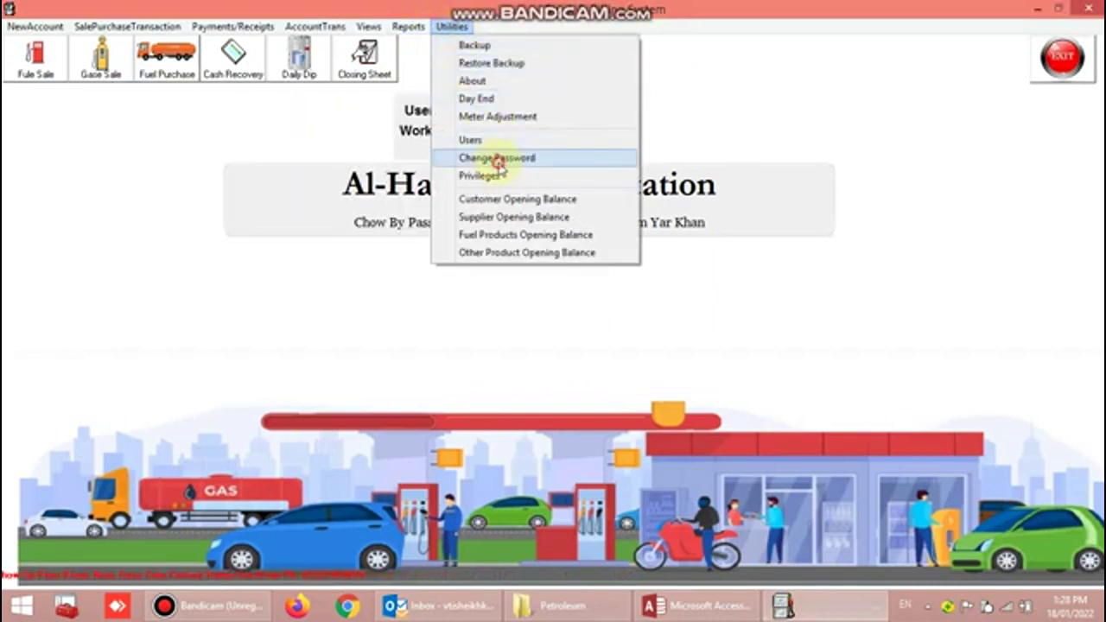
{"action": "left_click", "coordinate": [498, 160]}
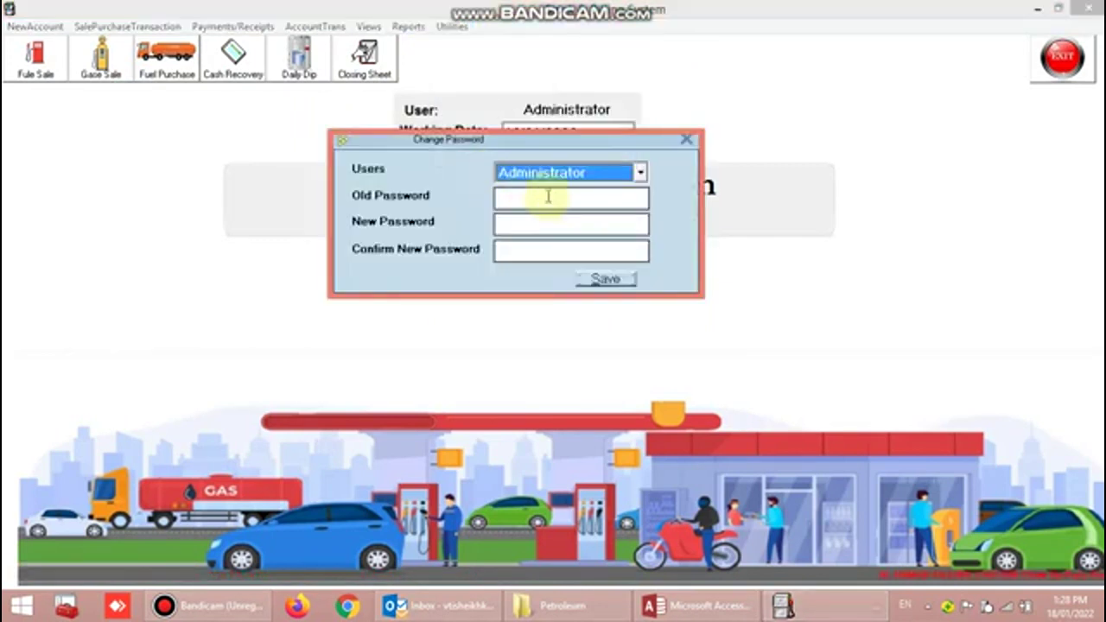
{"action": "left_click", "coordinate": [685, 139]}
{"action": "left_click", "coordinate": [450, 27]}
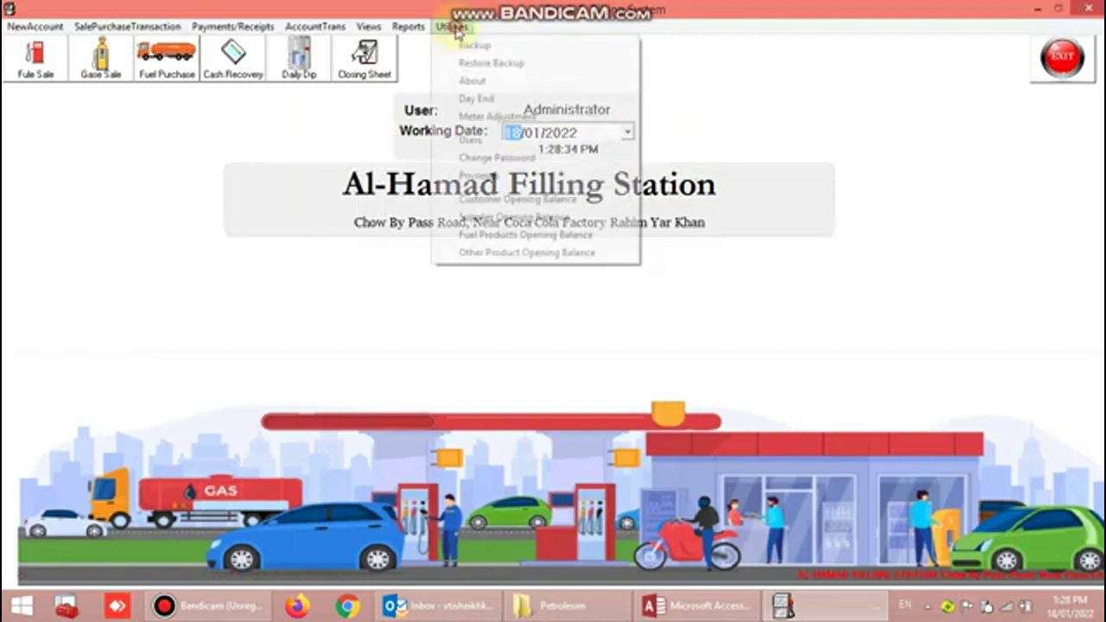
{"action": "left_click", "coordinate": [488, 177]}
{"action": "scroll", "coordinate": [259, 216], "scroll_direction": "down", "scroll_amount": 12}
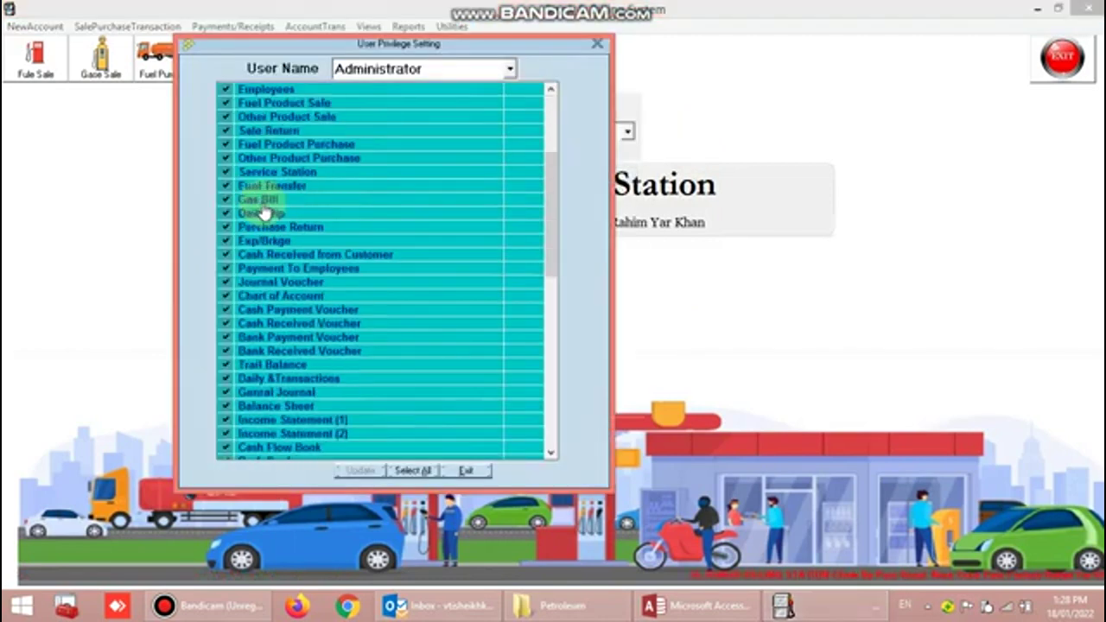
{"action": "scroll", "coordinate": [265, 277], "scroll_direction": "up", "scroll_amount": 12}
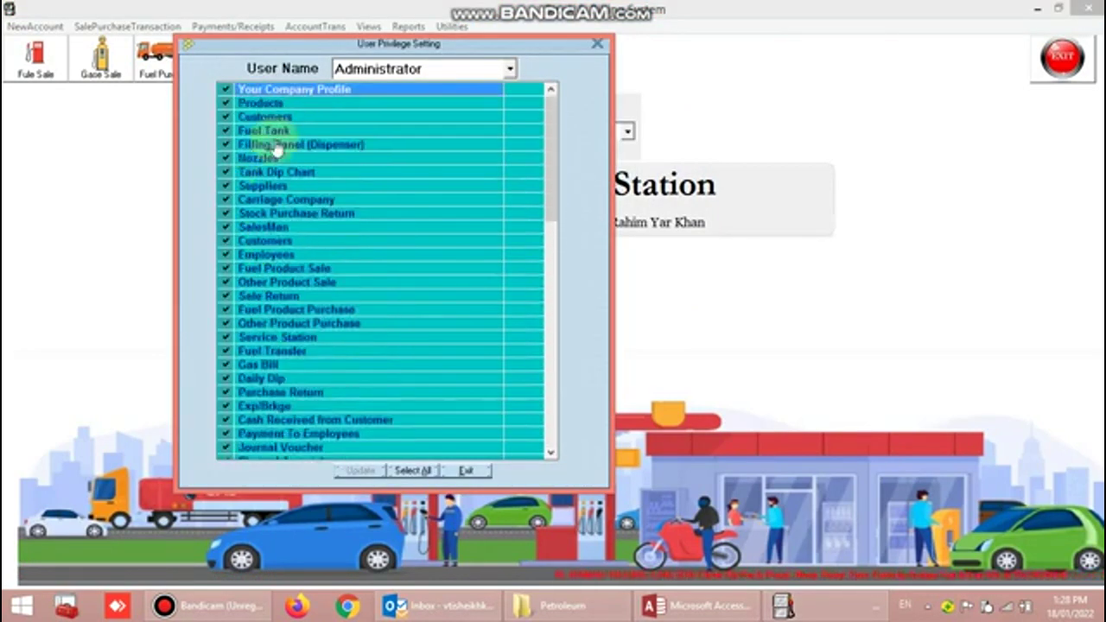
{"action": "left_click", "coordinate": [508, 71]}
{"action": "left_click", "coordinate": [597, 43]}
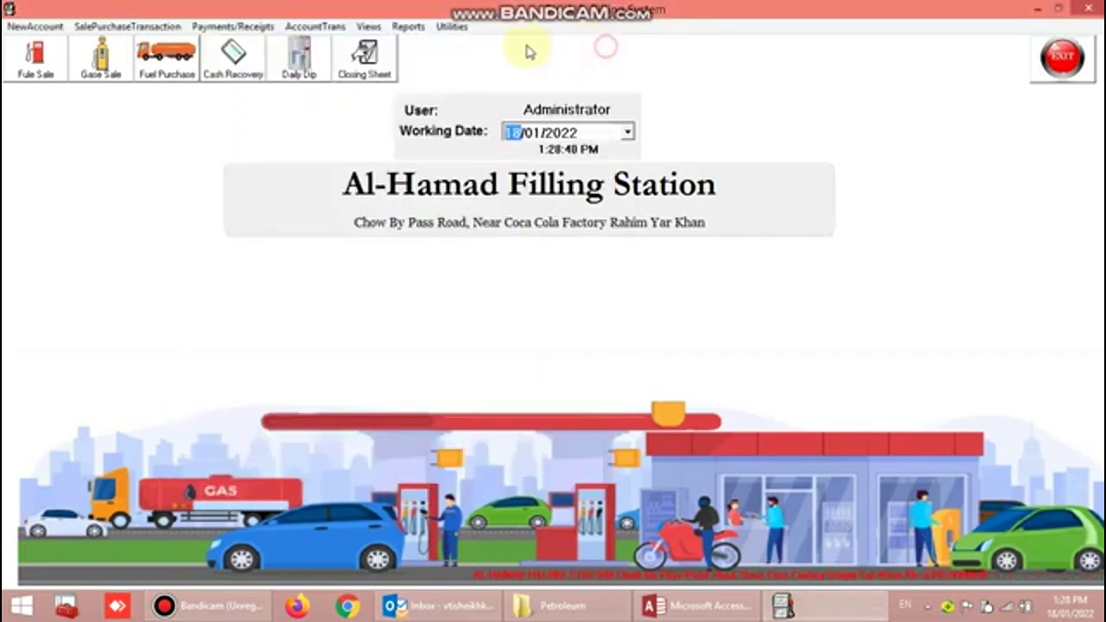
{"action": "left_click", "coordinate": [451, 26]}
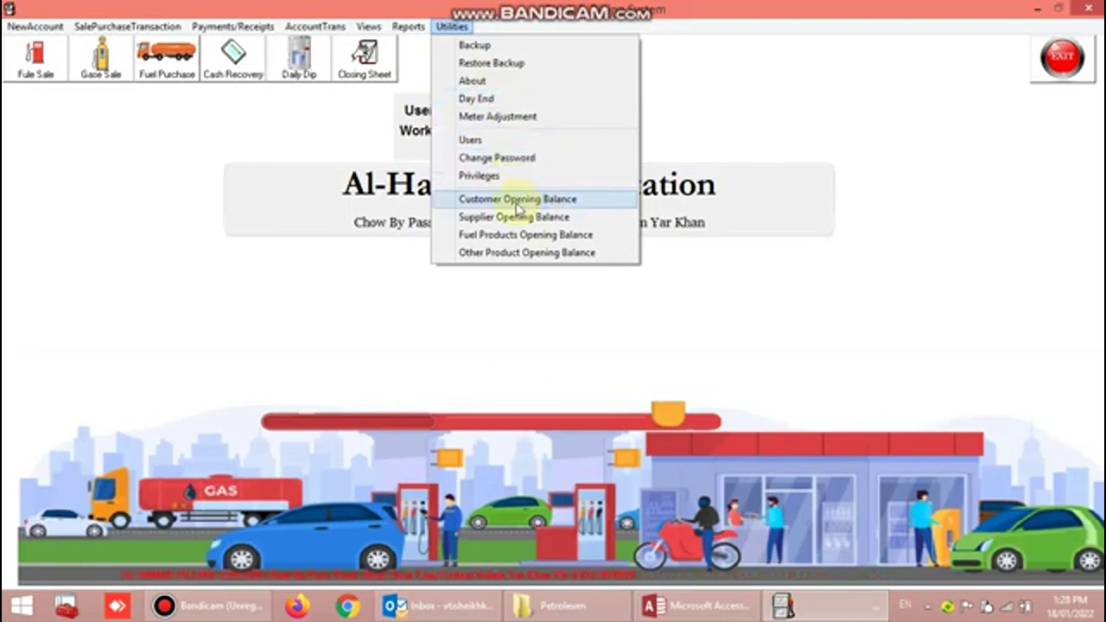
{"action": "left_click", "coordinate": [517, 201]}
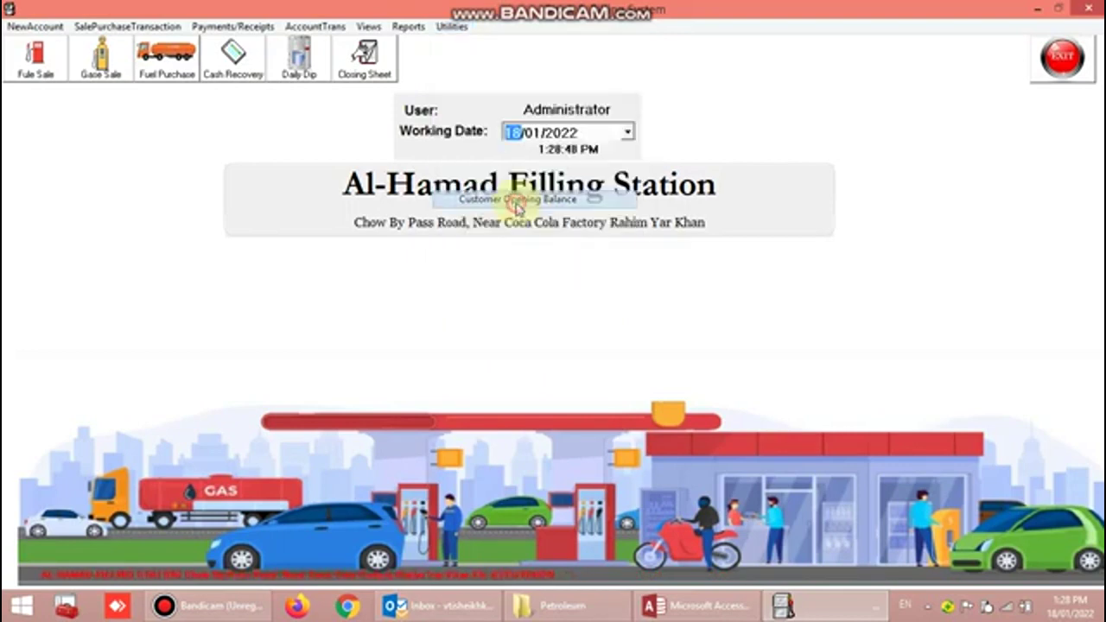
{"action": "left_click", "coordinate": [670, 87]}
{"action": "left_click", "coordinate": [451, 25]}
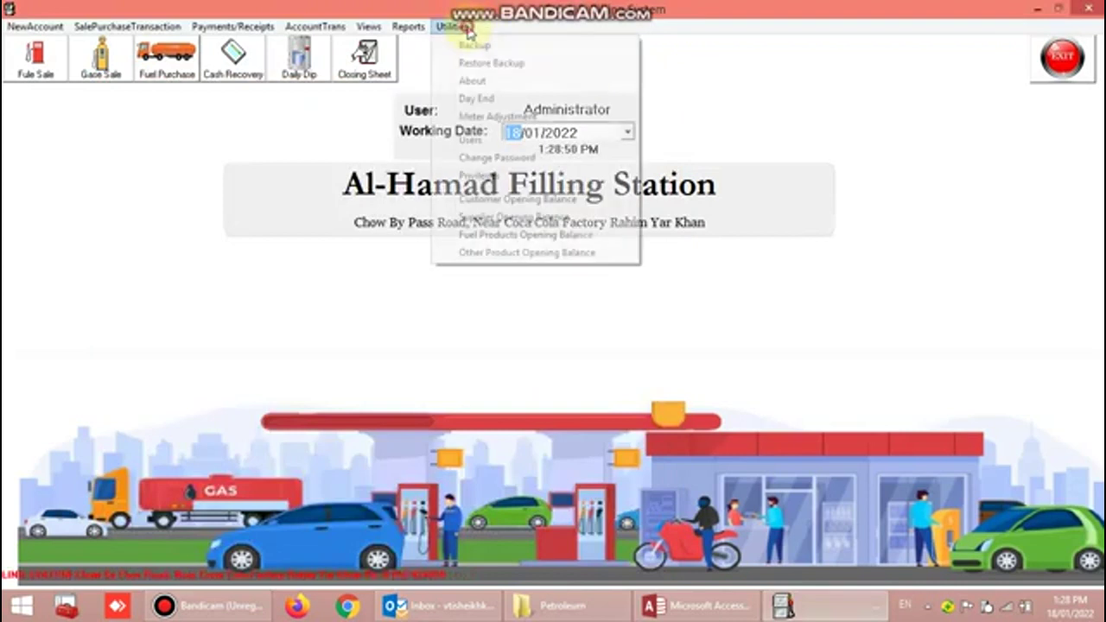
{"action": "left_click", "coordinate": [512, 219]}
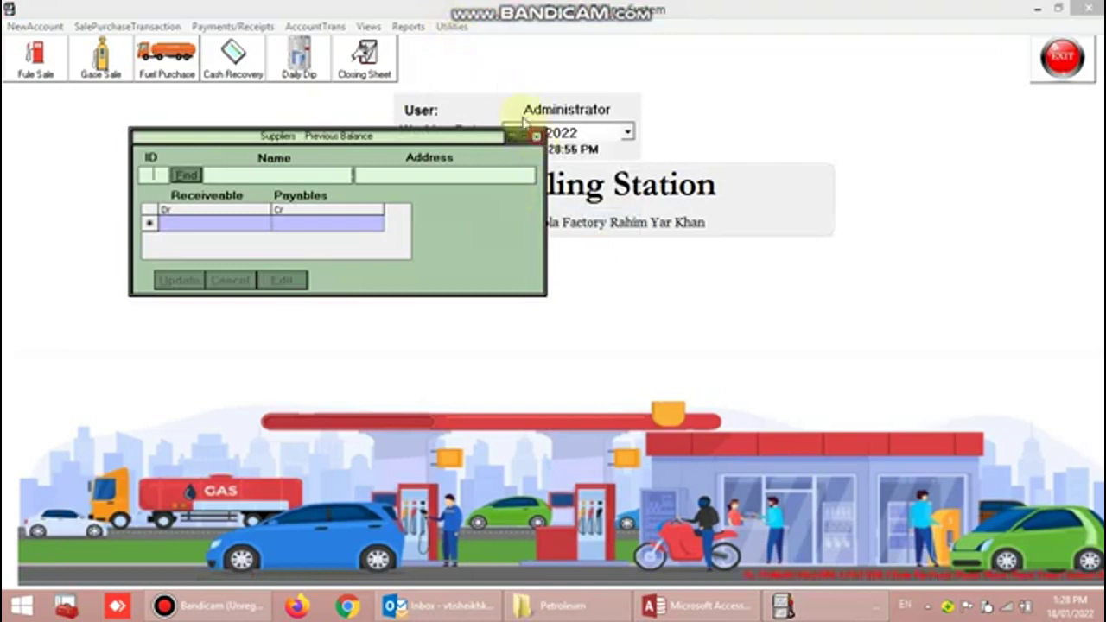
{"action": "left_click", "coordinate": [536, 136]}
{"action": "left_click", "coordinate": [452, 27]}
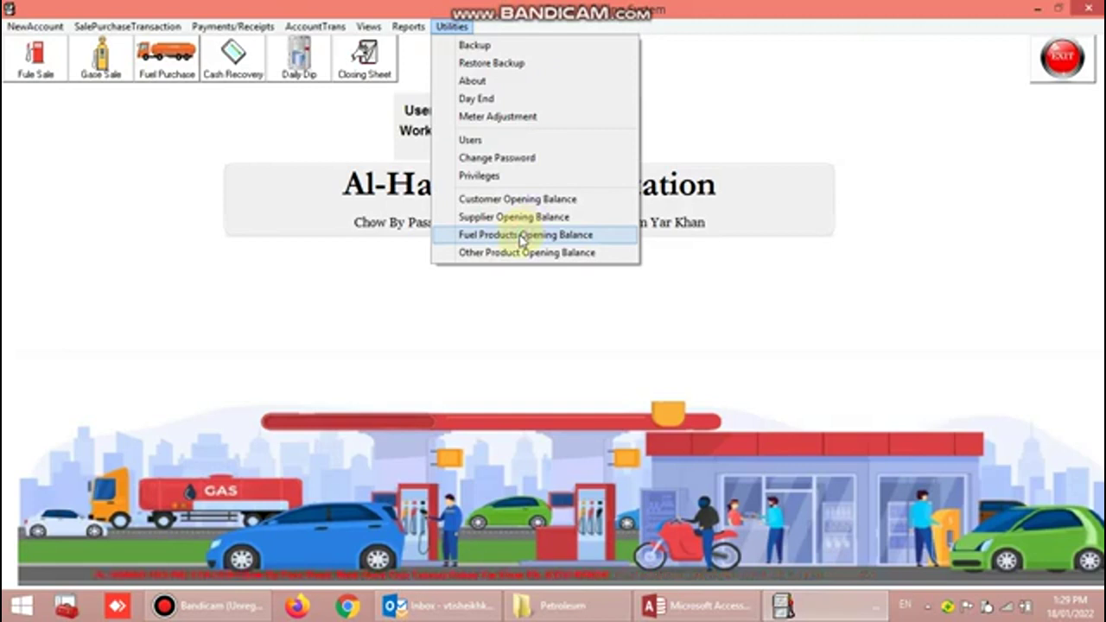
{"action": "left_click", "coordinate": [522, 235]}
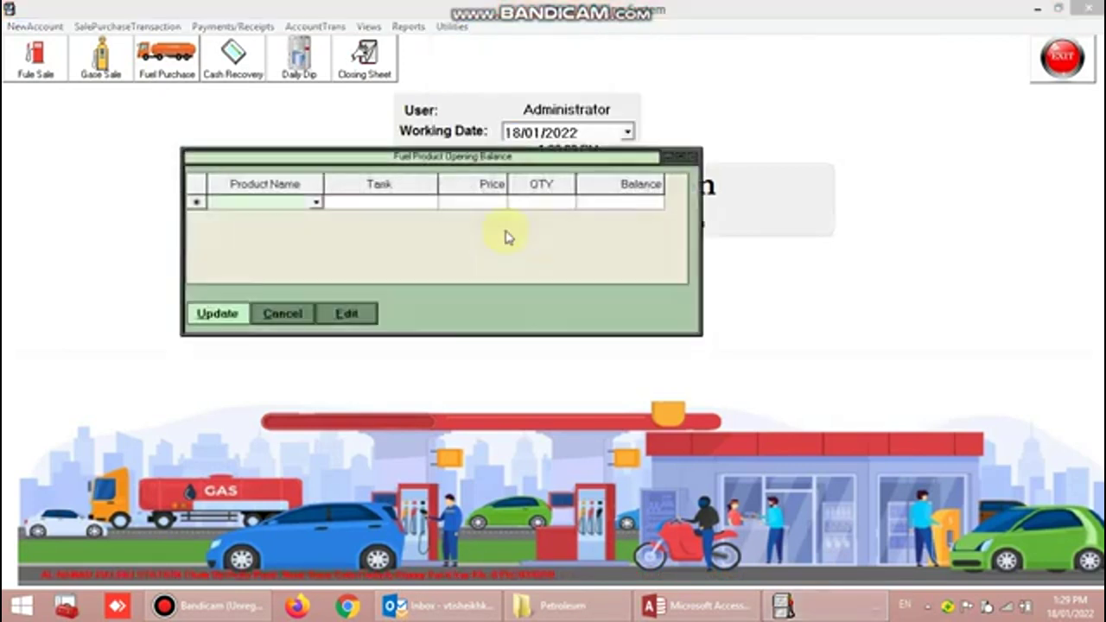
{"action": "left_click", "coordinate": [691, 156]}
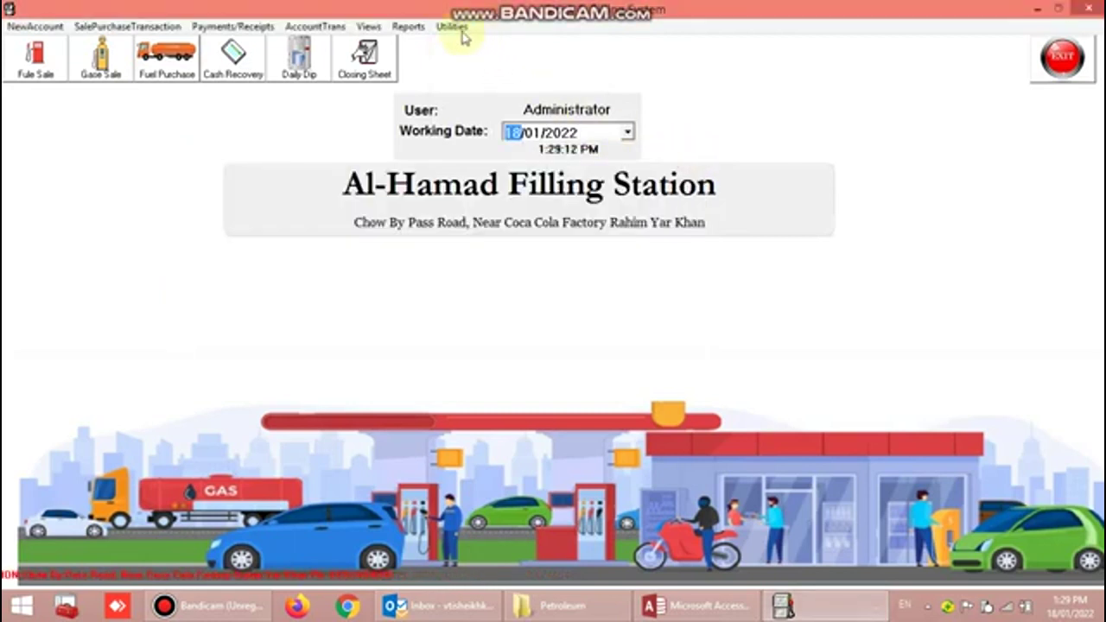
{"action": "left_click", "coordinate": [451, 27]}
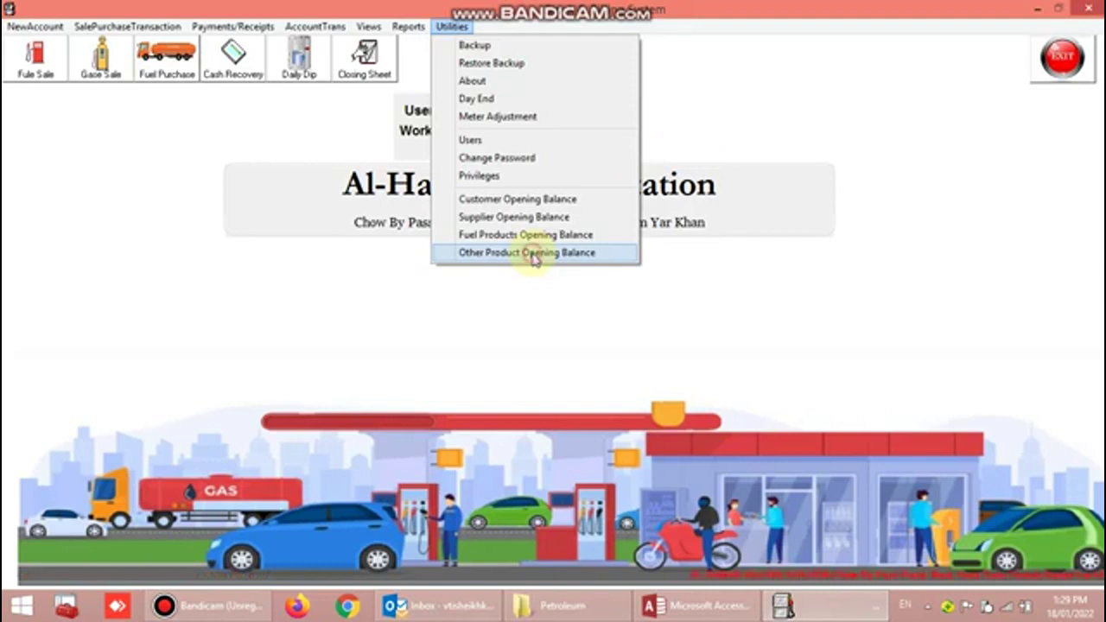
{"action": "left_click", "coordinate": [527, 253]}
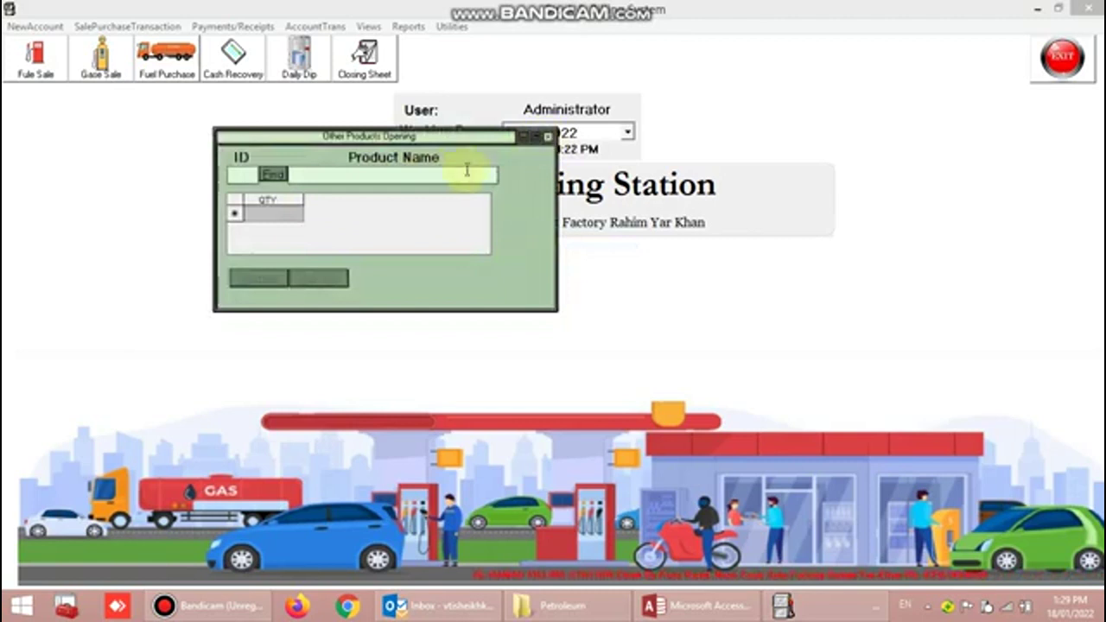
{"action": "left_click", "coordinate": [548, 136]}
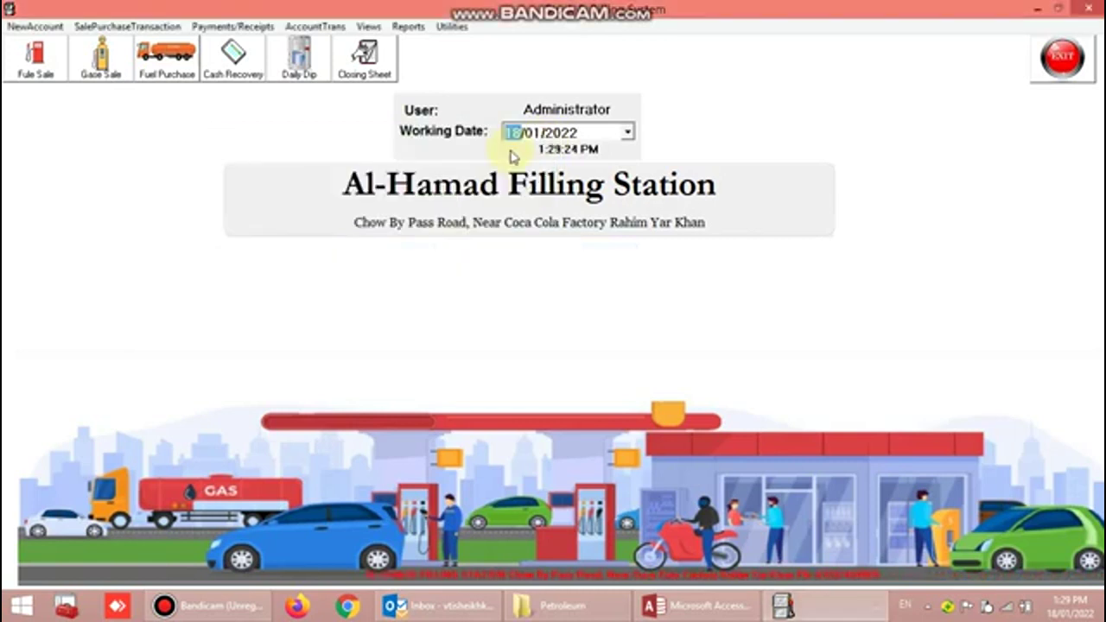
{"action": "left_click", "coordinate": [452, 27]}
{"action": "left_click", "coordinate": [154, 161]}
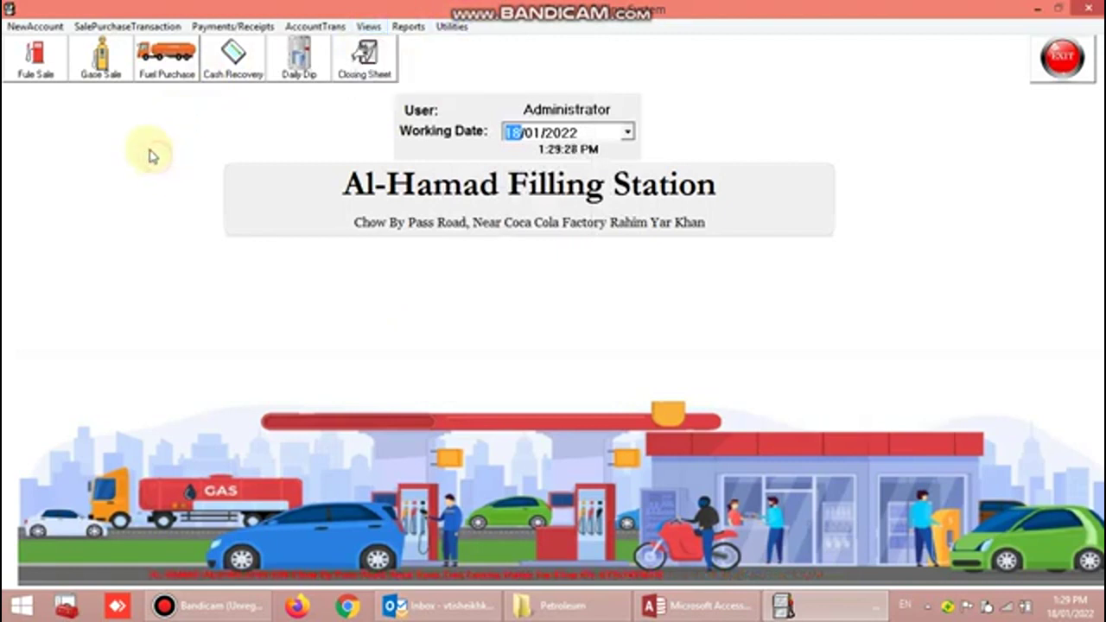
{"action": "left_click", "coordinate": [57, 31]}
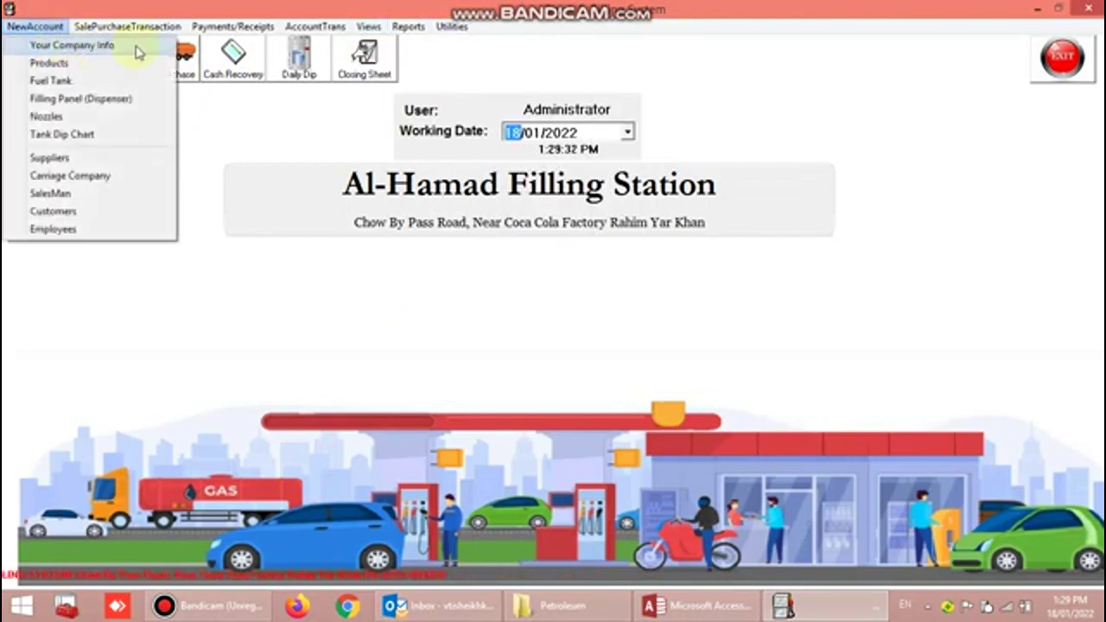
{"action": "left_click", "coordinate": [136, 54]}
{"action": "left_click", "coordinate": [591, 234]}
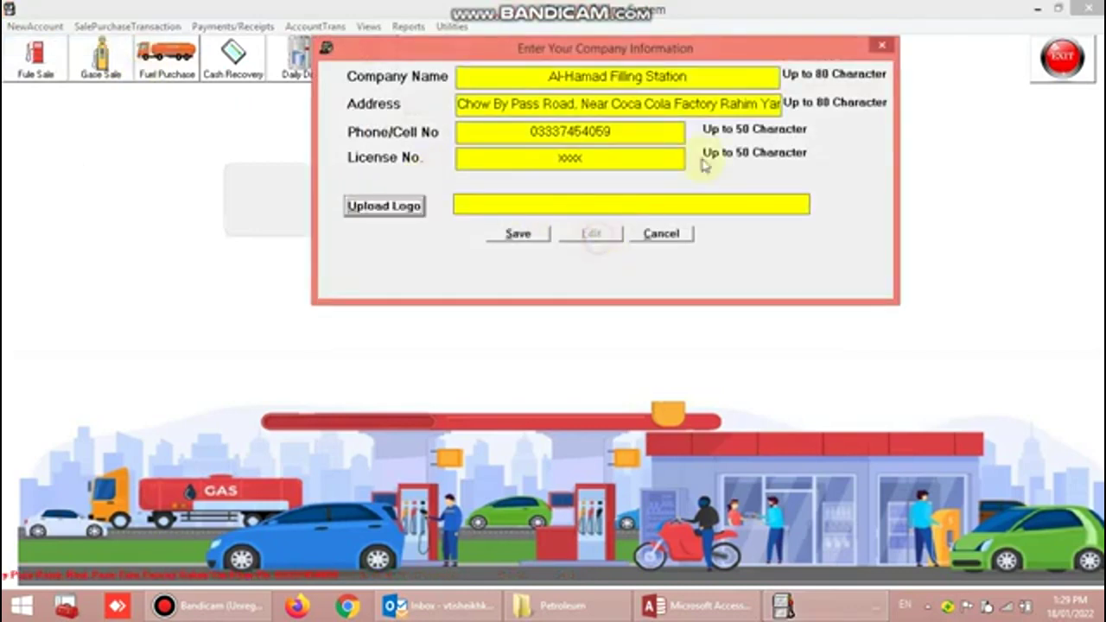
{"action": "left_click", "coordinate": [660, 233]}
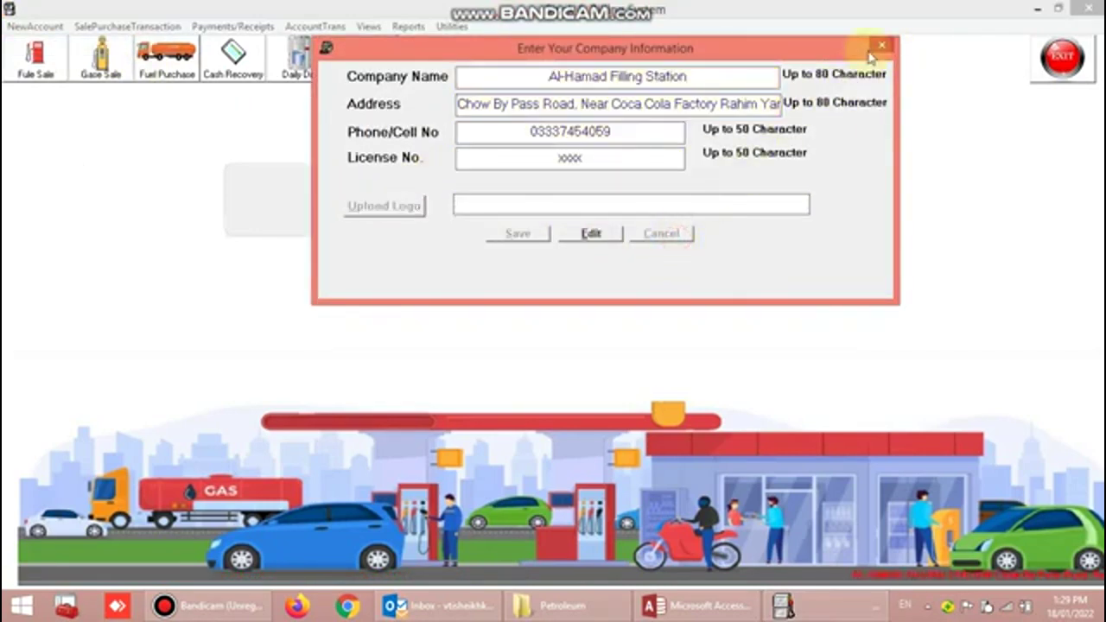
{"action": "left_click", "coordinate": [881, 45]}
{"action": "left_click", "coordinate": [35, 26]}
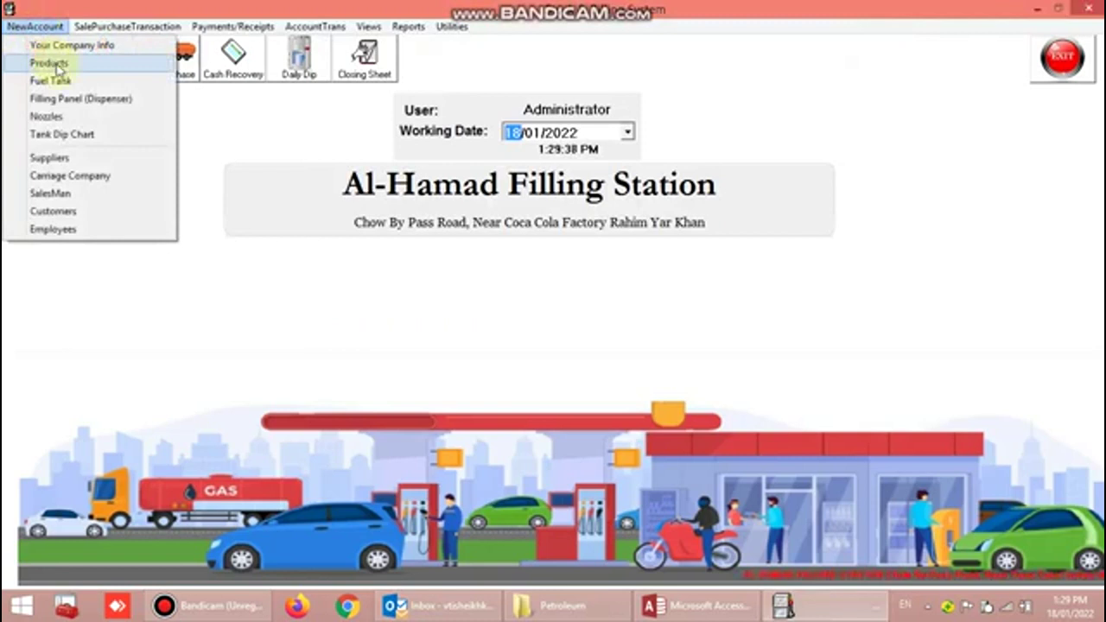
{"action": "left_click", "coordinate": [56, 65]}
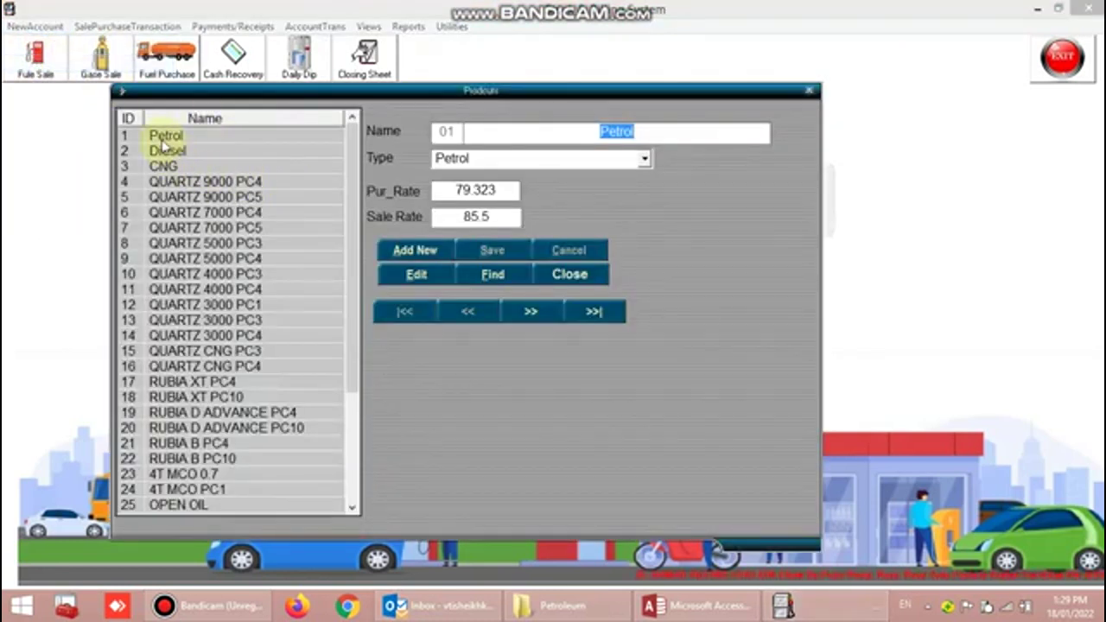
{"action": "left_click", "coordinate": [159, 138]}
{"action": "left_click", "coordinate": [169, 151]}
{"action": "left_click", "coordinate": [171, 166]}
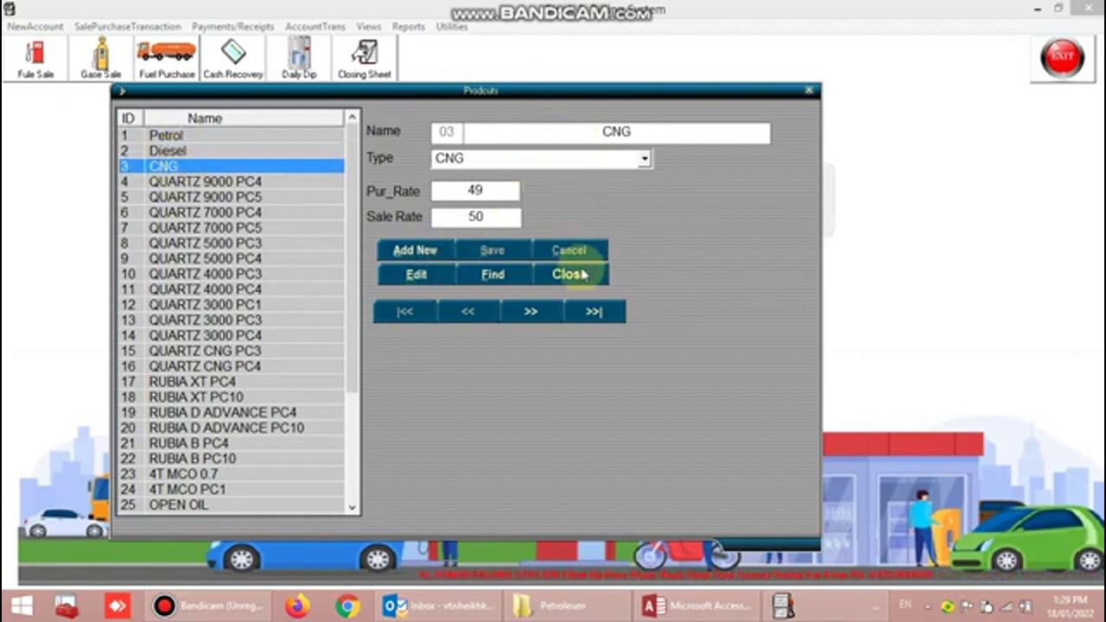
{"action": "left_click", "coordinate": [159, 137]}
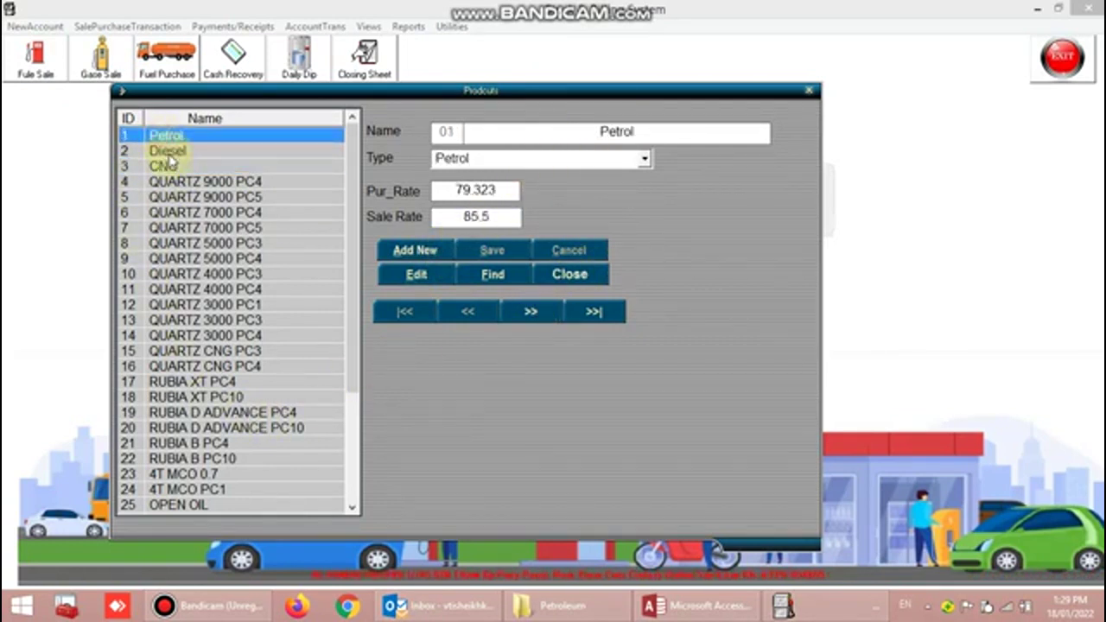
{"action": "left_click", "coordinate": [164, 151]}
{"action": "left_click", "coordinate": [169, 169]}
{"action": "left_click", "coordinate": [183, 184]}
{"action": "left_click", "coordinate": [195, 214]}
{"action": "left_click", "coordinate": [197, 260]}
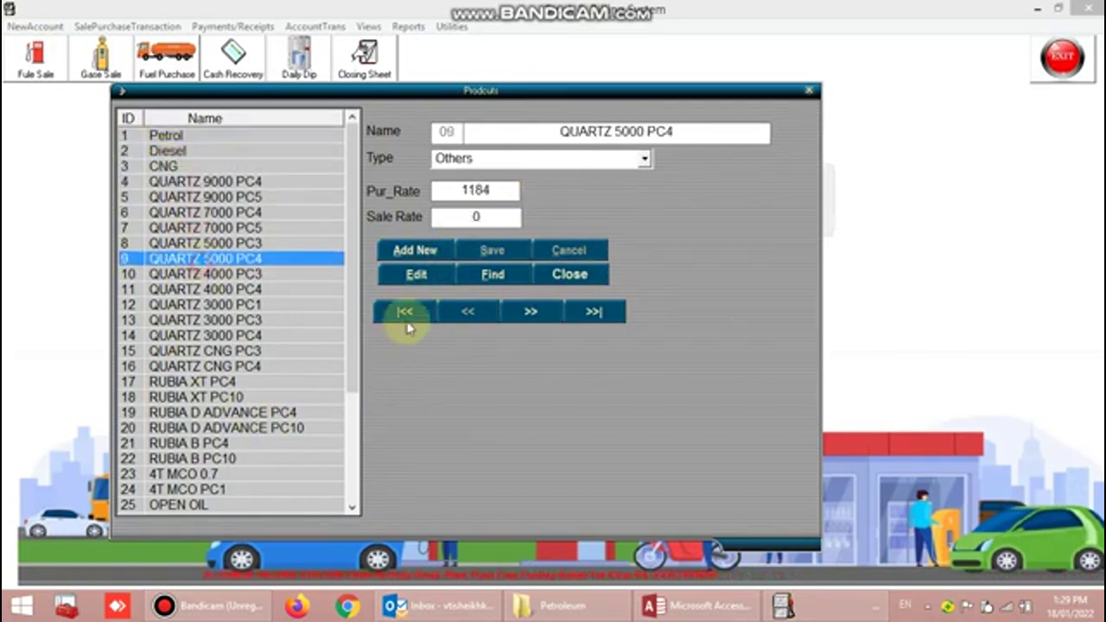
{"action": "left_click", "coordinate": [807, 90]}
{"action": "left_click", "coordinate": [35, 26]}
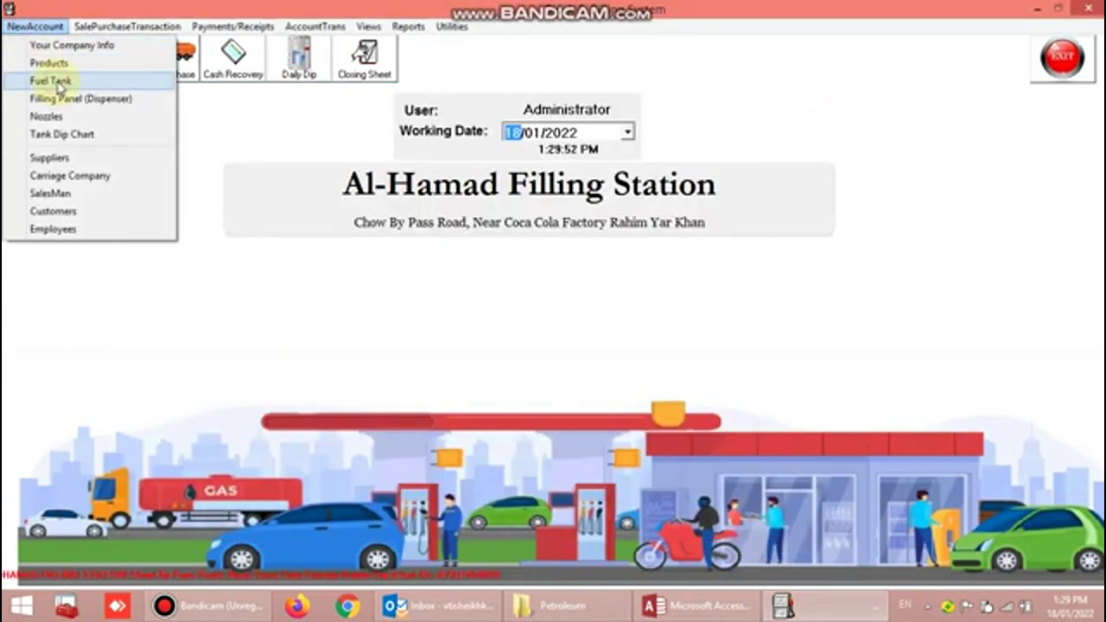
- Browse the fuel tank records for Petrol 1, Diesel 1, Diesel 2 and CNG, then close them
{"action": "left_click", "coordinate": [54, 80]}
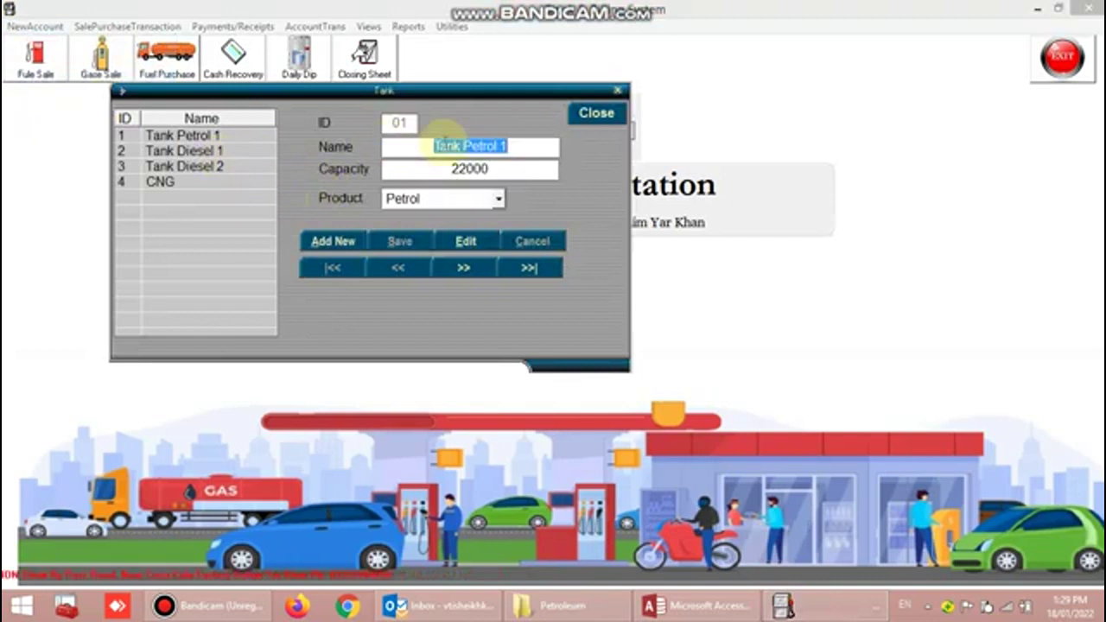
{"action": "left_click", "coordinate": [213, 136]}
{"action": "left_click", "coordinate": [216, 165]}
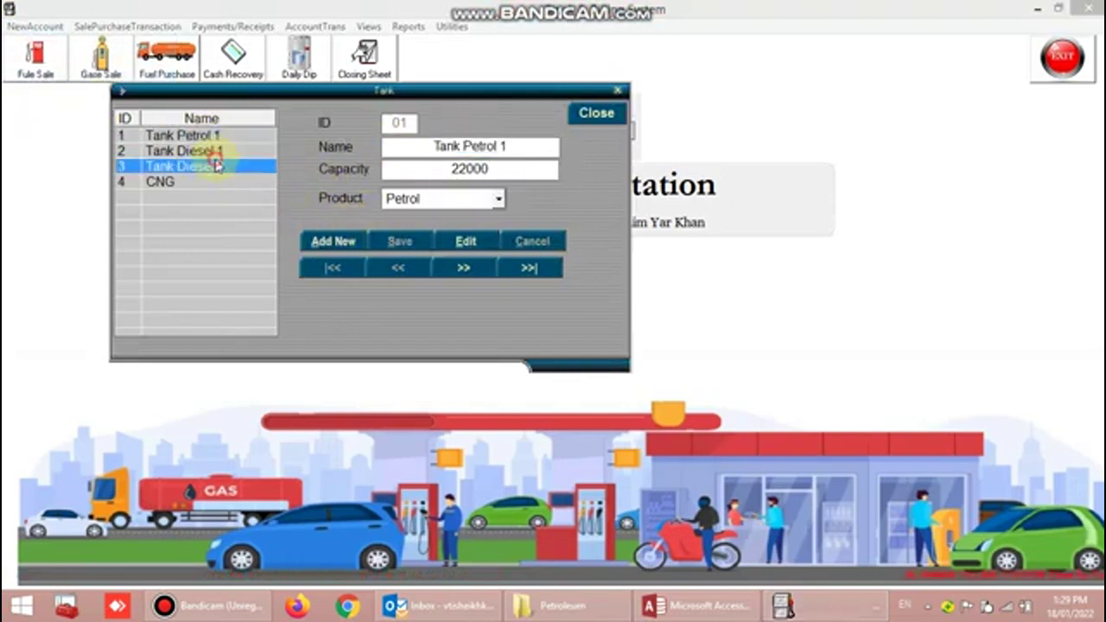
{"action": "left_click", "coordinate": [197, 137]}
{"action": "left_click", "coordinate": [205, 151]}
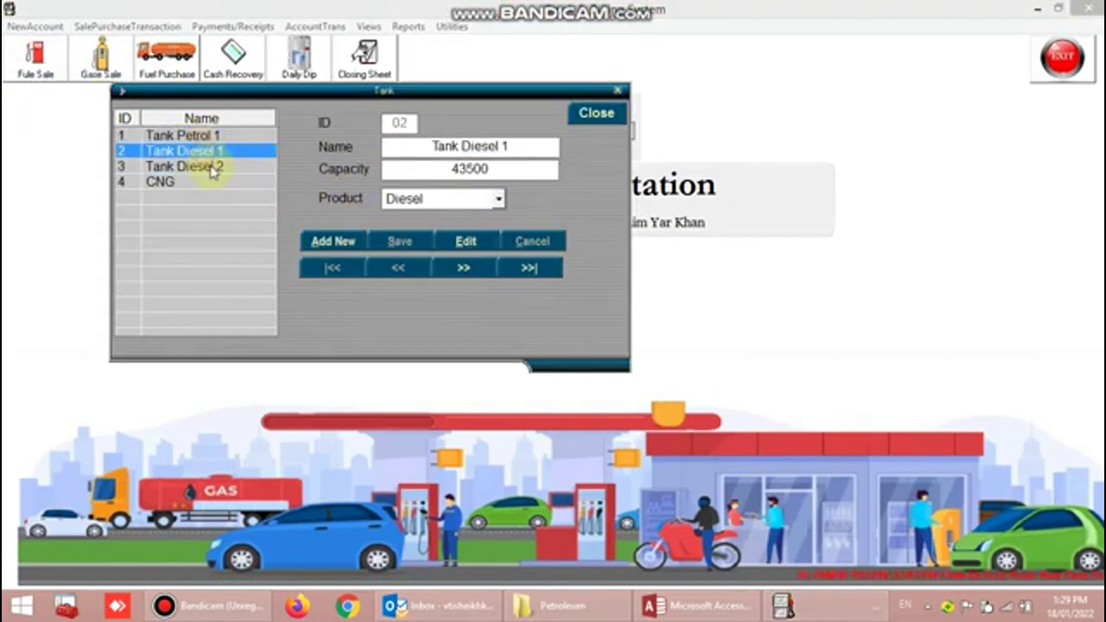
{"action": "left_click", "coordinate": [160, 181]}
{"action": "left_click", "coordinate": [205, 167]}
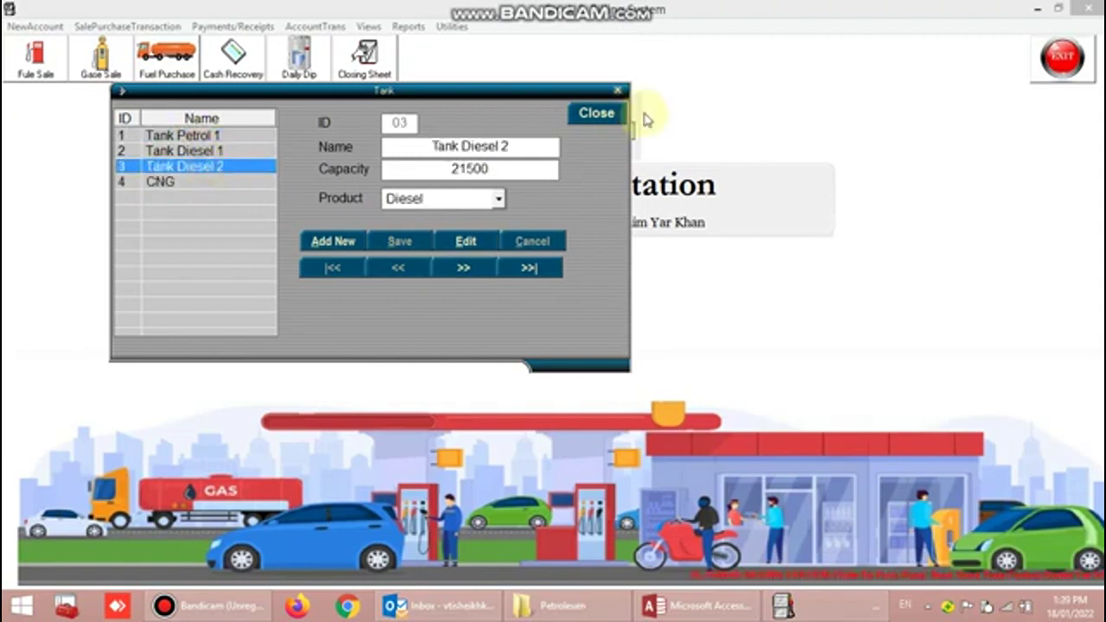
{"action": "left_click", "coordinate": [615, 117]}
- Review the Filling Panel dispenser records for Petrol 1, Diesel 1 and CNG, then close them
{"action": "left_click", "coordinate": [34, 25]}
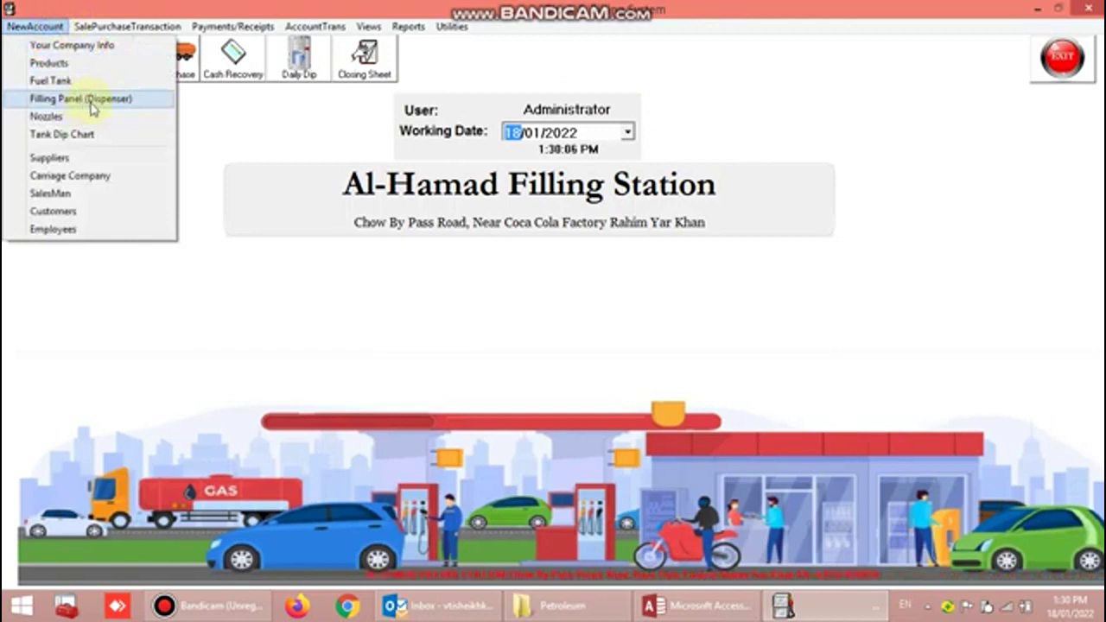
{"action": "left_click", "coordinate": [92, 105]}
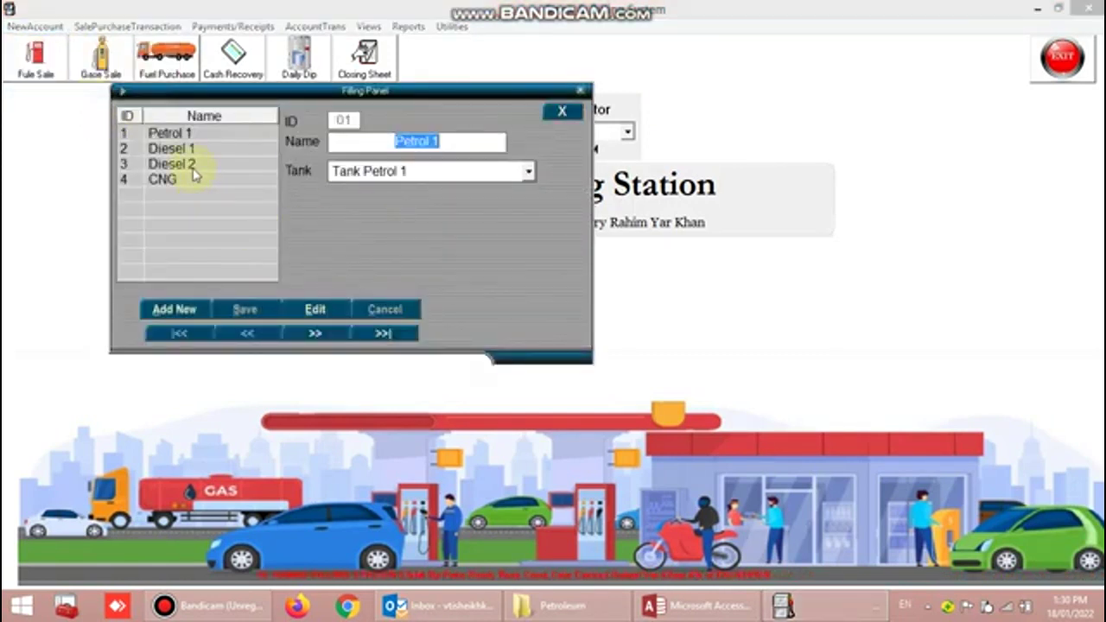
{"action": "left_click", "coordinate": [191, 146]}
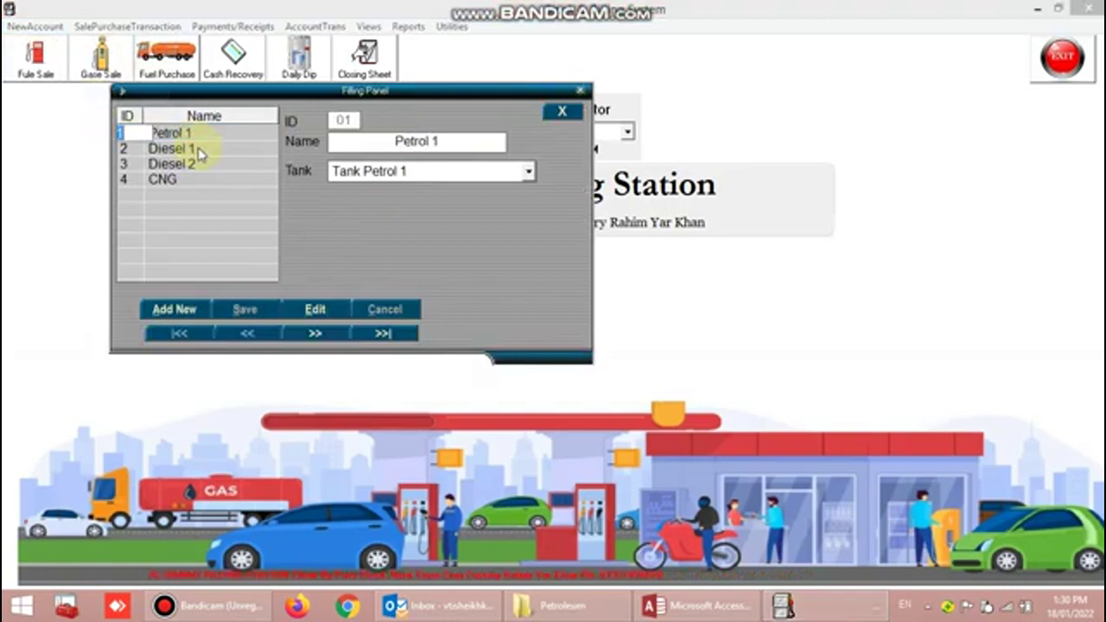
{"action": "left_click", "coordinate": [191, 134]}
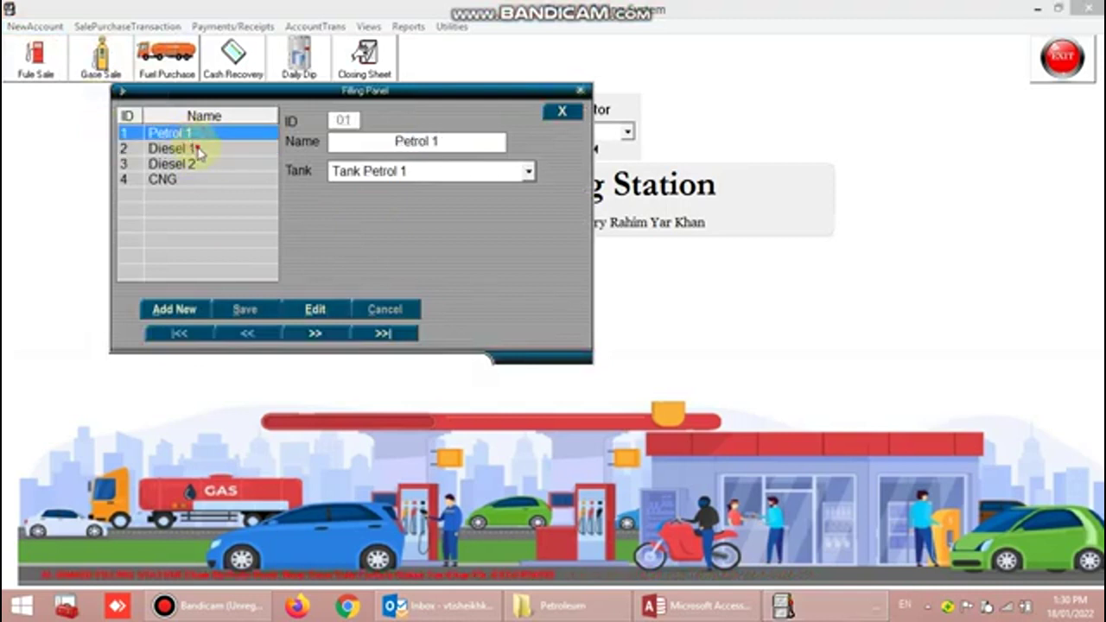
{"action": "left_click", "coordinate": [197, 150]}
{"action": "left_click", "coordinate": [182, 179]}
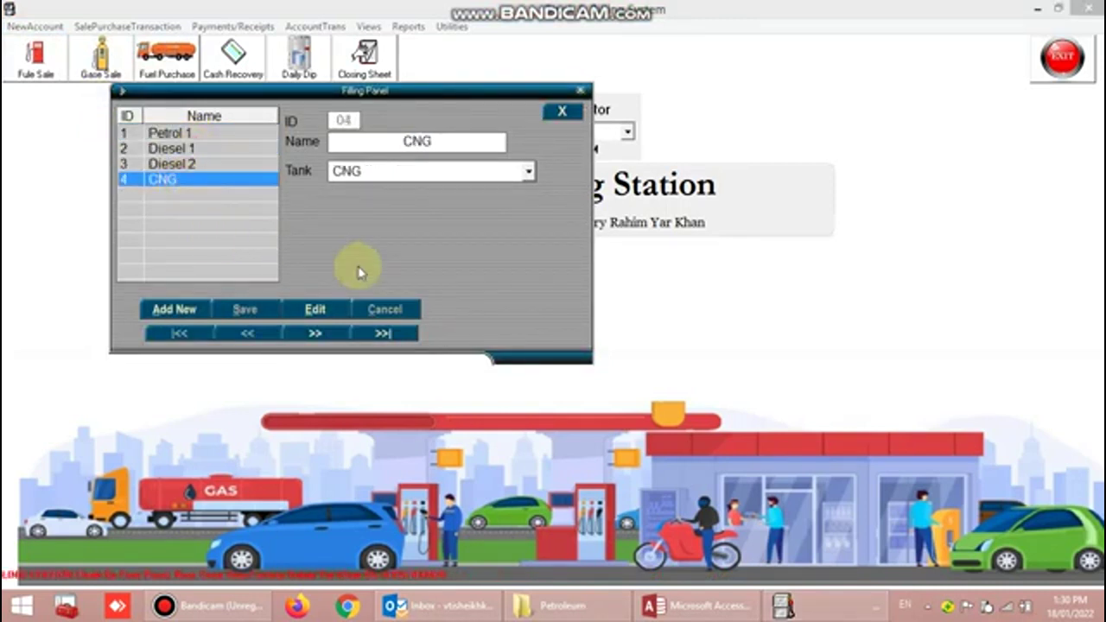
{"action": "left_click", "coordinate": [562, 111]}
{"action": "left_click", "coordinate": [37, 26]}
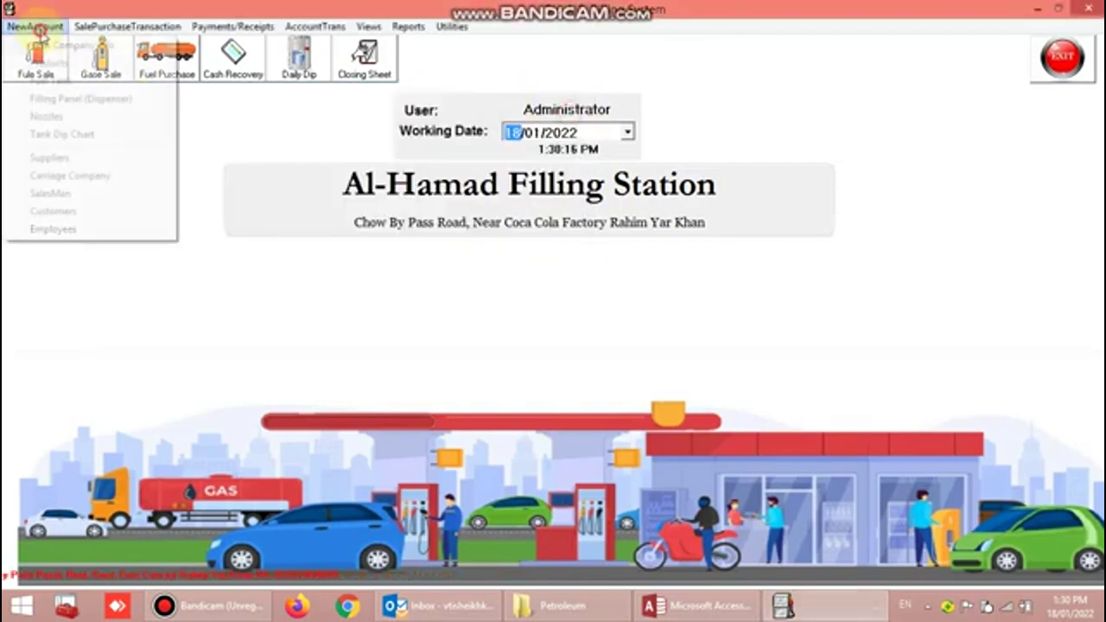
- Look through the Super 2, Super 3 and Super 4 nozzle records, then close them
{"action": "left_click", "coordinate": [50, 116]}
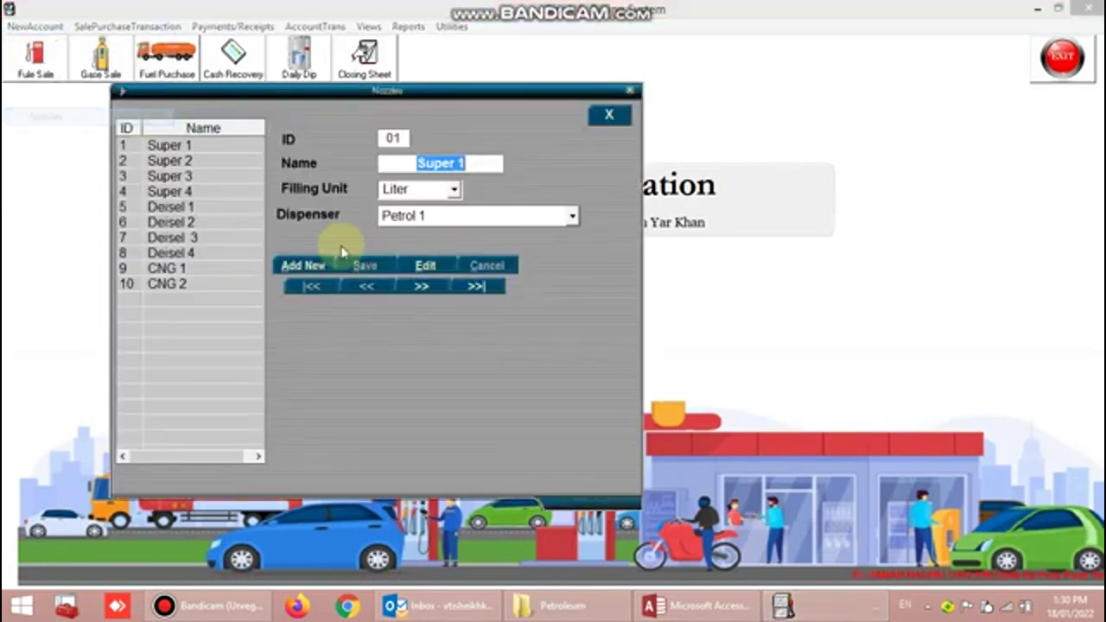
{"action": "left_click", "coordinate": [199, 151]}
{"action": "left_click", "coordinate": [177, 164]}
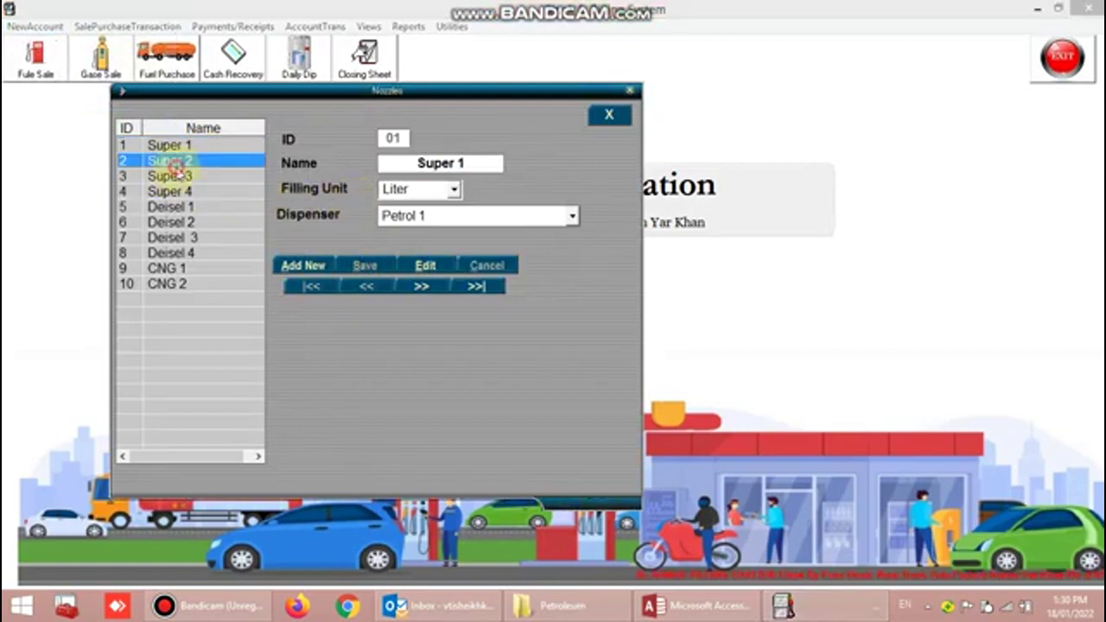
{"action": "left_click", "coordinate": [178, 177]}
{"action": "left_click", "coordinate": [202, 191]}
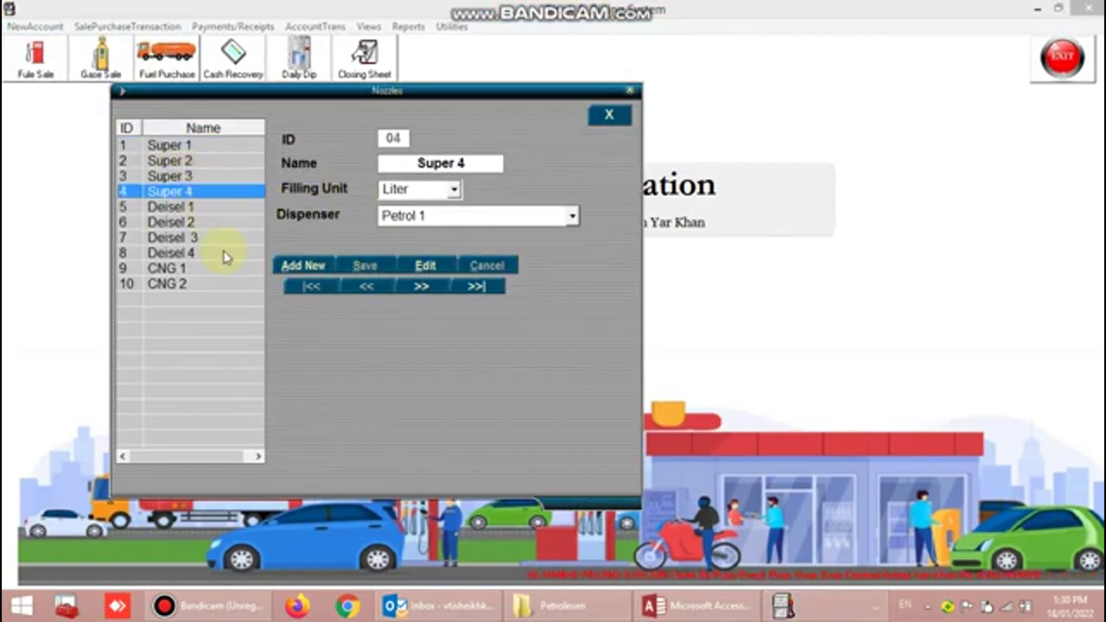
{"action": "left_click", "coordinate": [608, 114]}
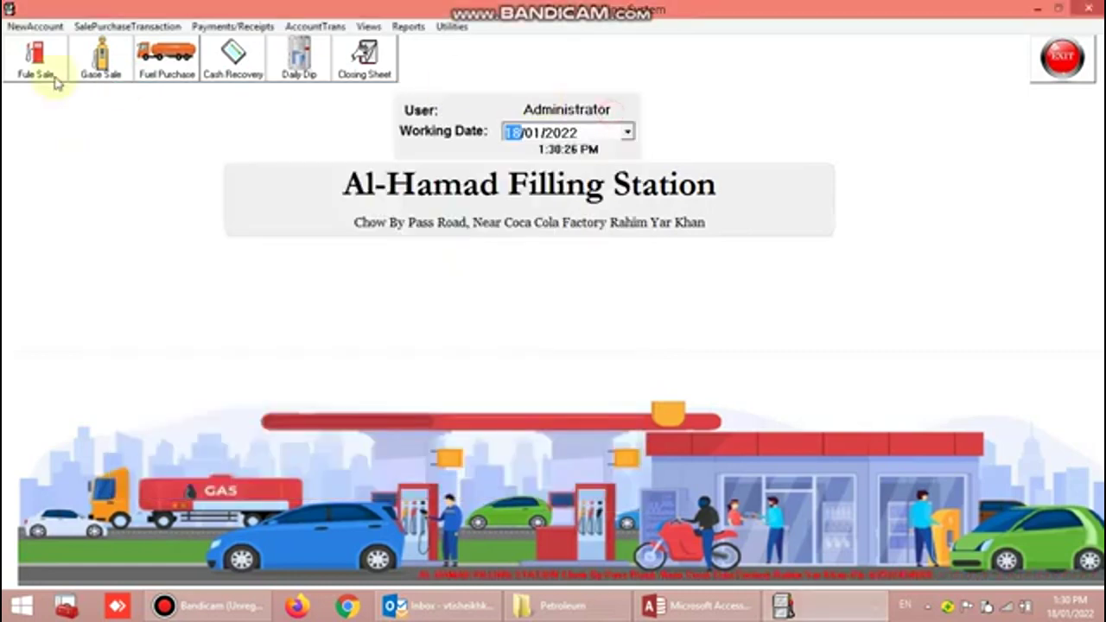
- Open the Tank Petrol 1 dip chart, check the dip level 50 row, and close it
{"action": "left_click", "coordinate": [38, 27]}
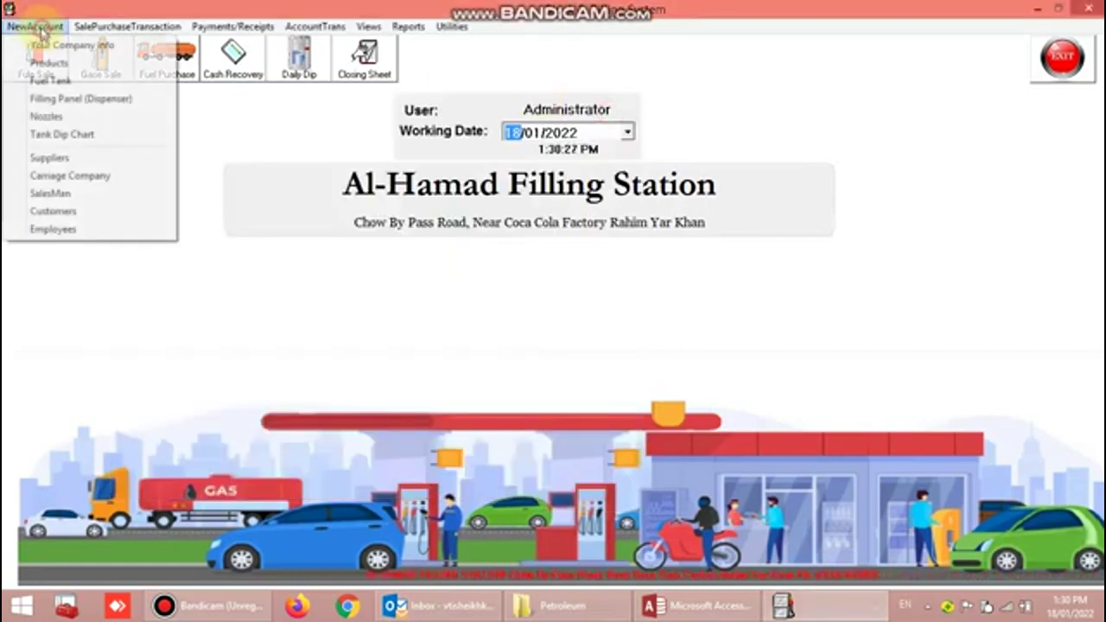
{"action": "left_click", "coordinate": [83, 136]}
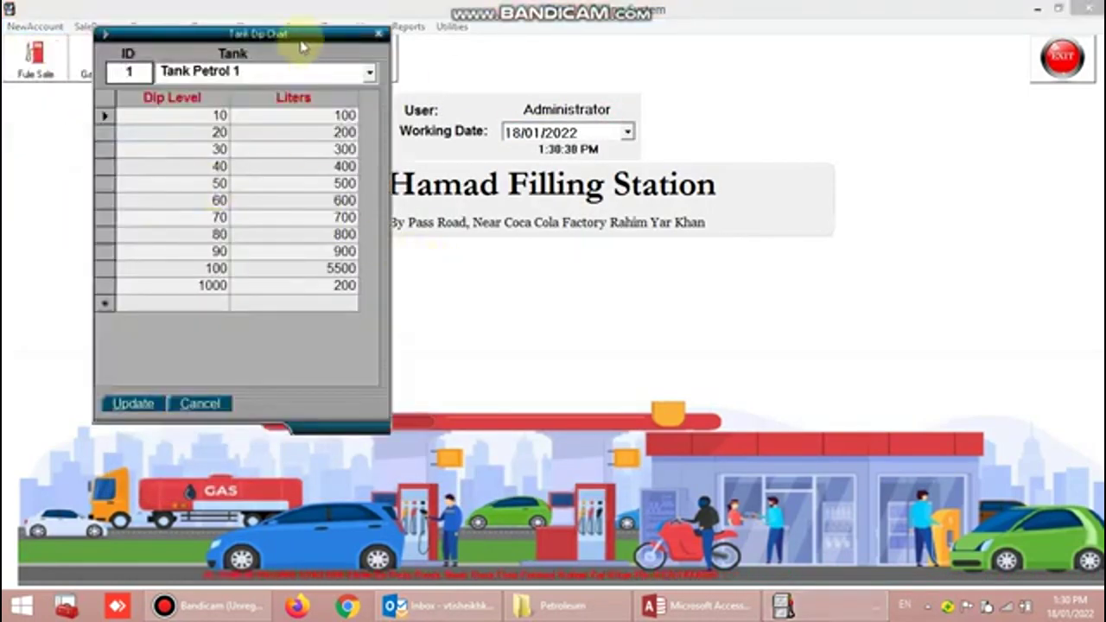
{"action": "left_click_drag", "start_coordinate": [304, 36], "coordinate": [514, 60]}
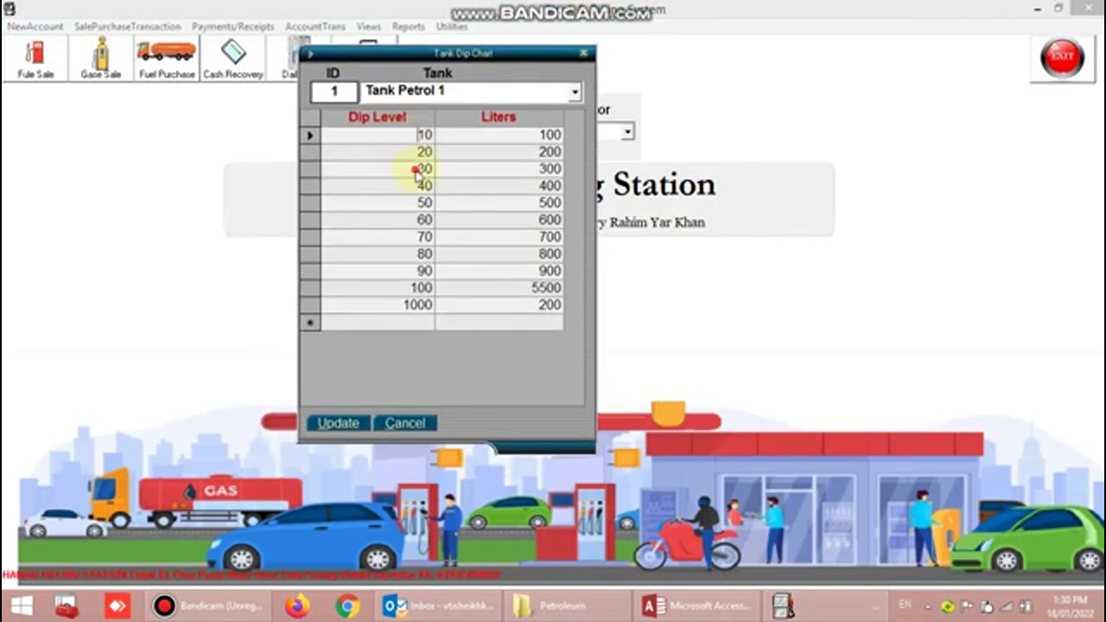
{"action": "left_click", "coordinate": [414, 204]}
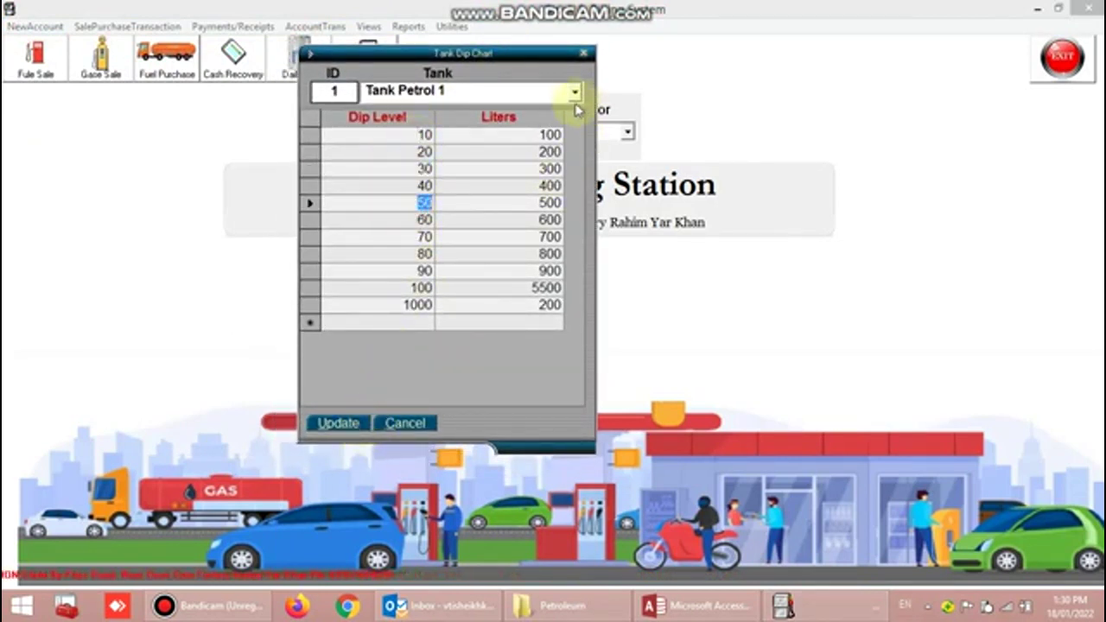
{"action": "left_click", "coordinate": [584, 55]}
{"action": "left_click", "coordinate": [34, 26]}
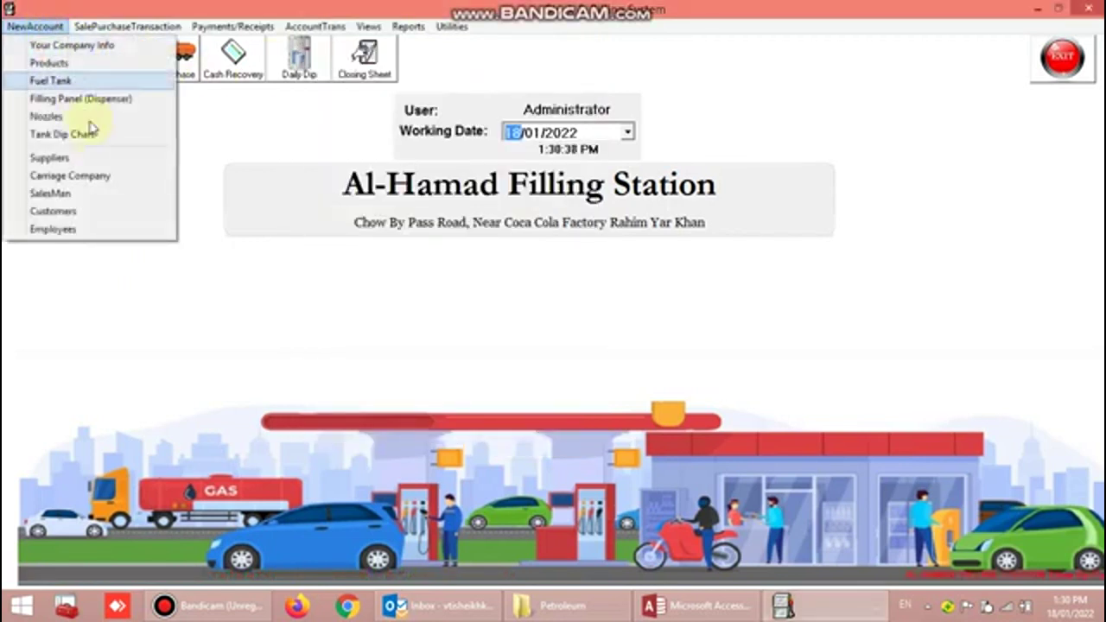
{"action": "left_click", "coordinate": [102, 165]}
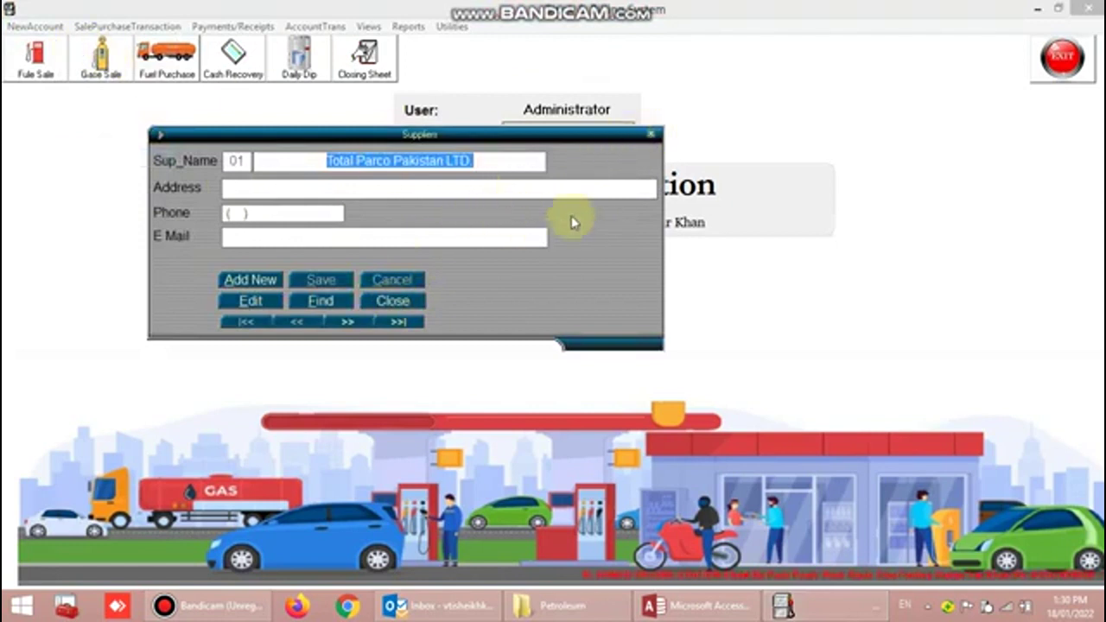
{"action": "left_click", "coordinate": [415, 306]}
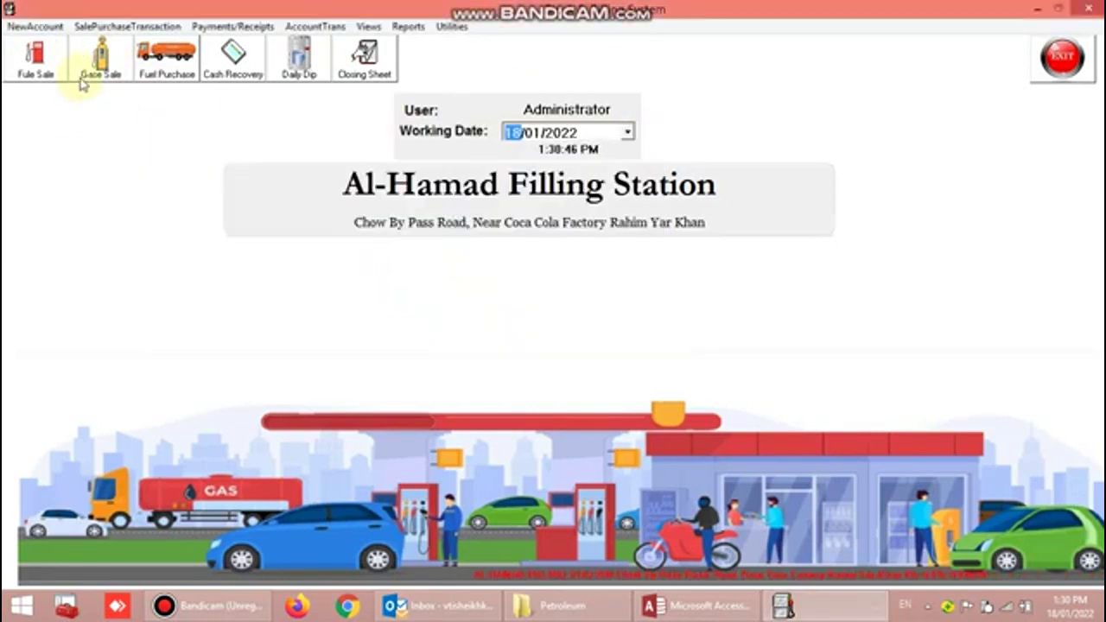
{"action": "left_click", "coordinate": [35, 26]}
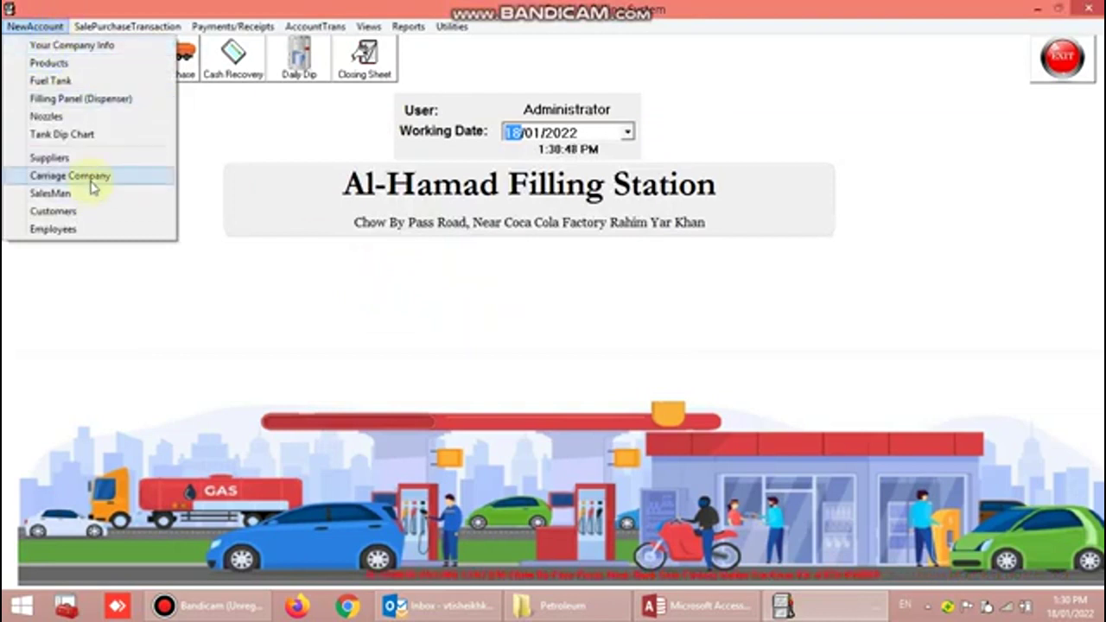
{"action": "left_click", "coordinate": [87, 178]}
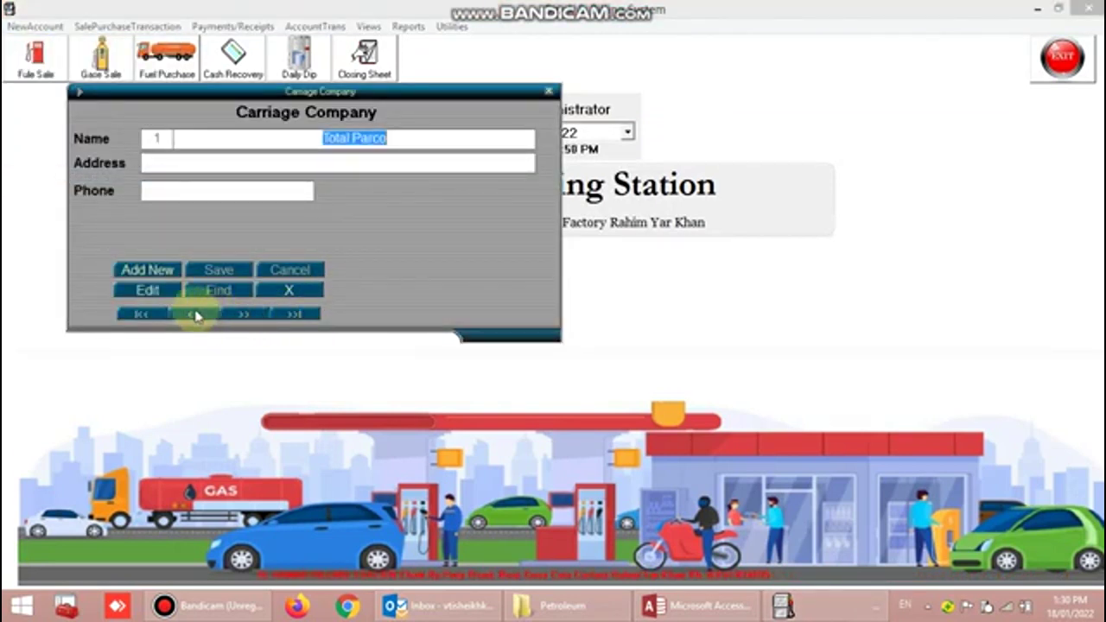
{"action": "left_click", "coordinate": [548, 91]}
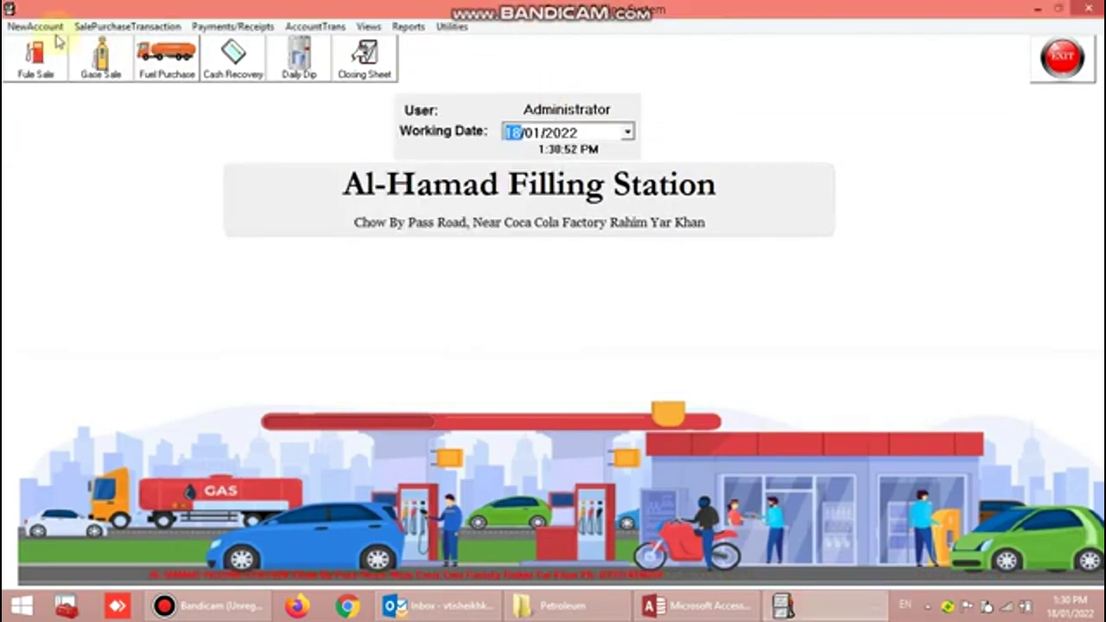
{"action": "left_click", "coordinate": [35, 26]}
{"action": "left_click", "coordinate": [83, 192]}
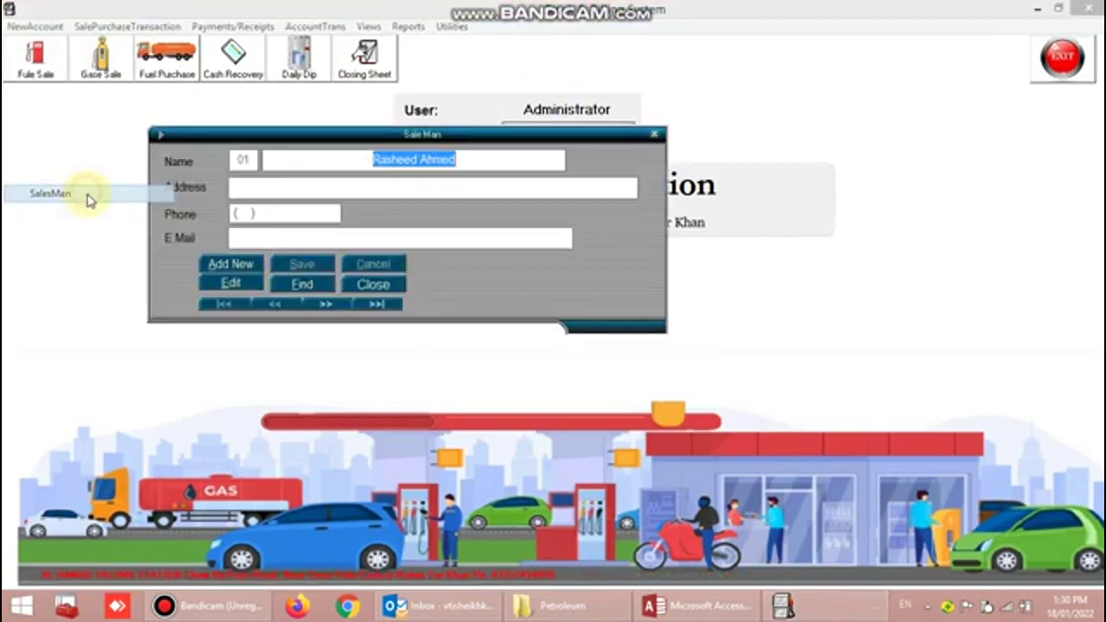
{"action": "left_click", "coordinate": [343, 307]}
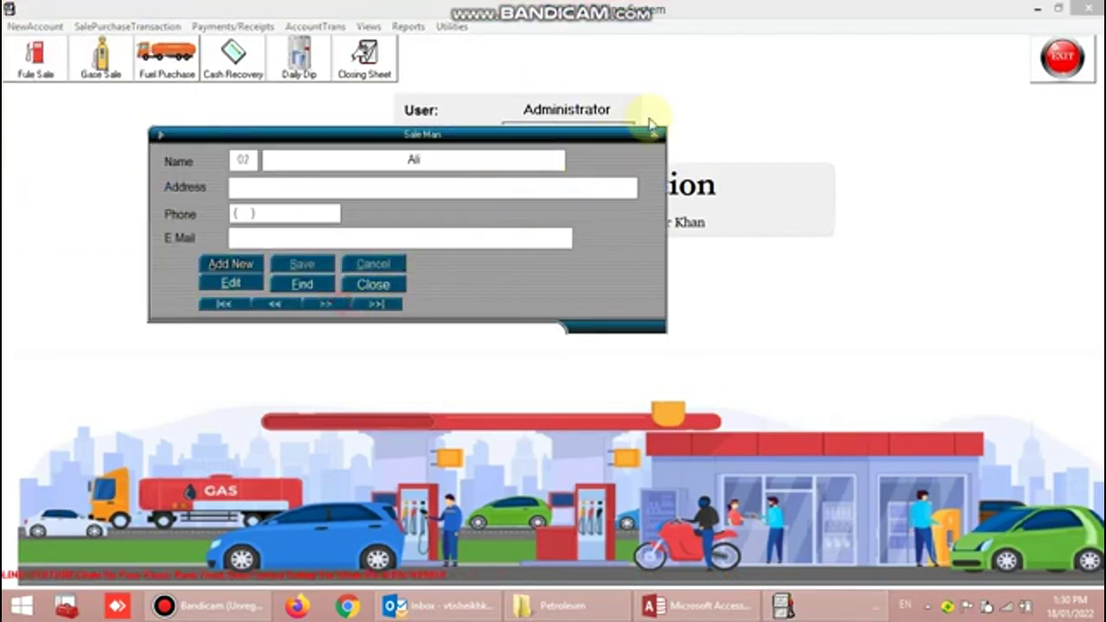
{"action": "left_click", "coordinate": [654, 135]}
{"action": "left_click", "coordinate": [35, 26]}
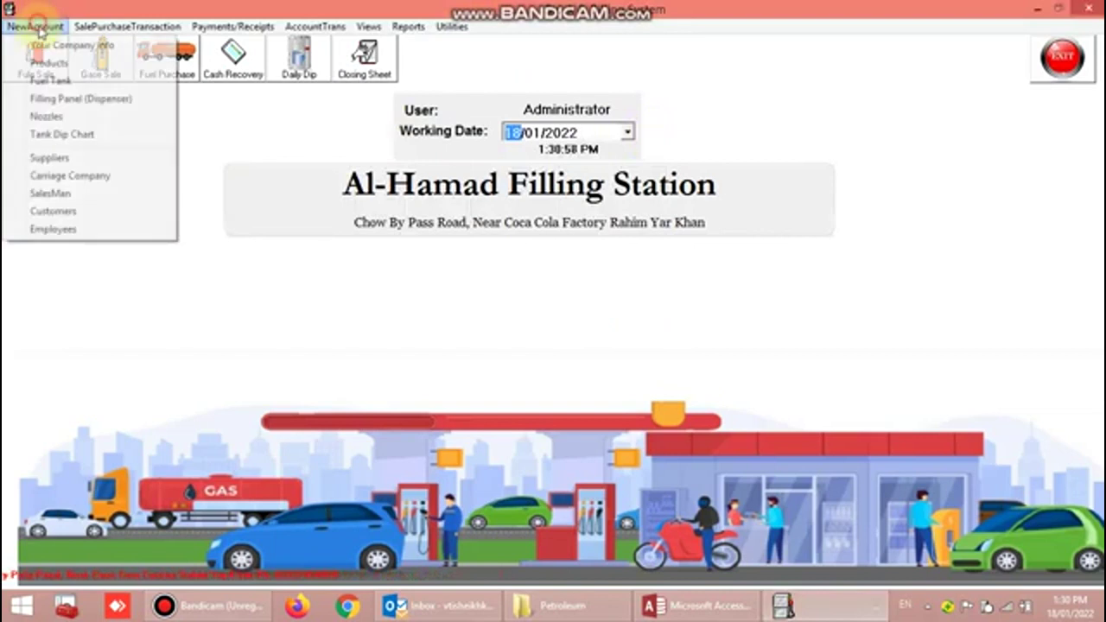
{"action": "left_click", "coordinate": [82, 212]}
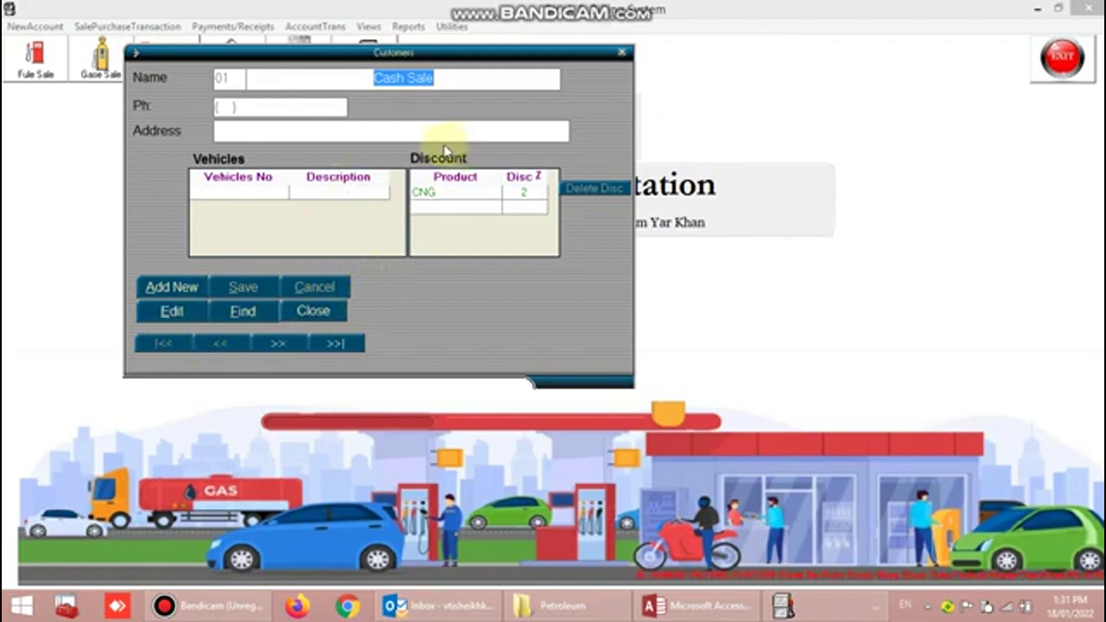
{"action": "left_click", "coordinate": [193, 290]}
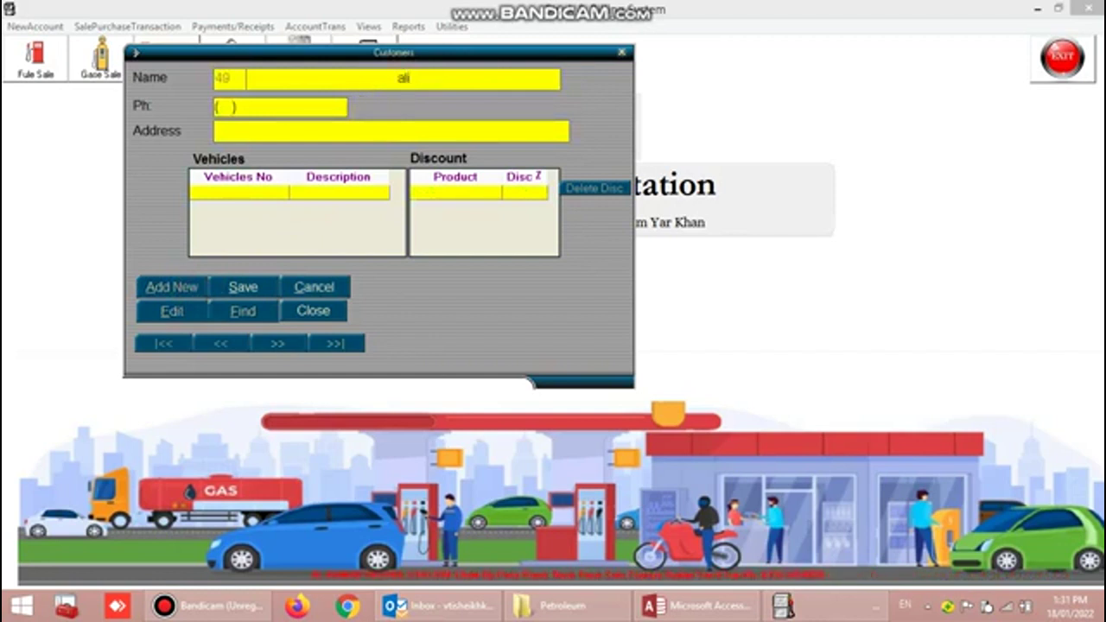
{"action": "left_click", "coordinate": [256, 194]}
{"action": "type", "text": "9"}
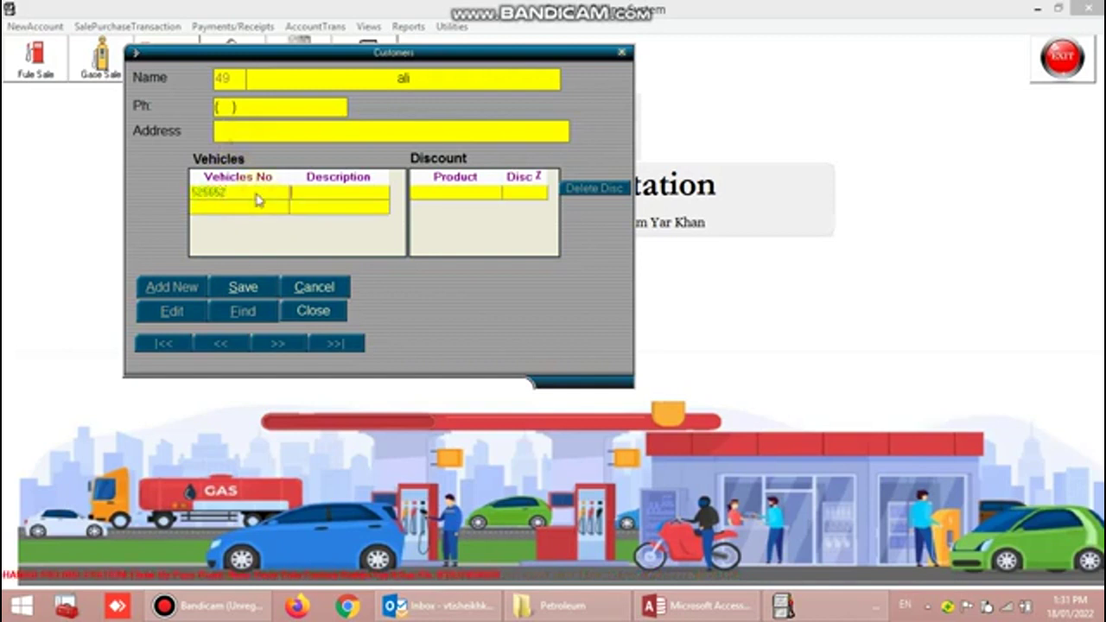
{"action": "key", "text": "Down"}
{"action": "type", "text": "6"}
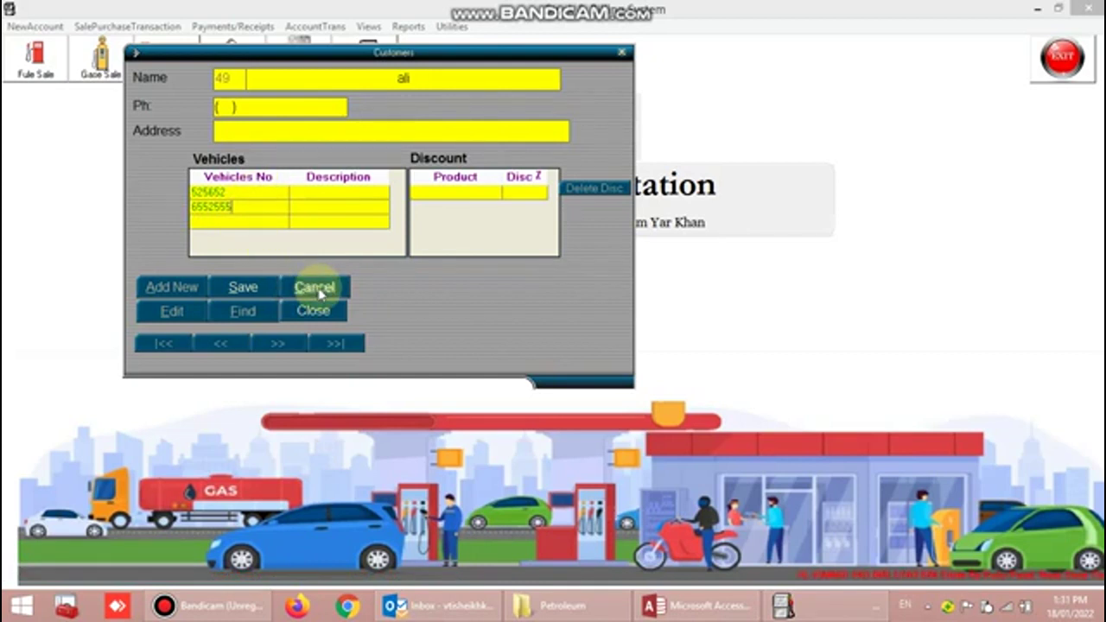
{"action": "left_click", "coordinate": [318, 294]}
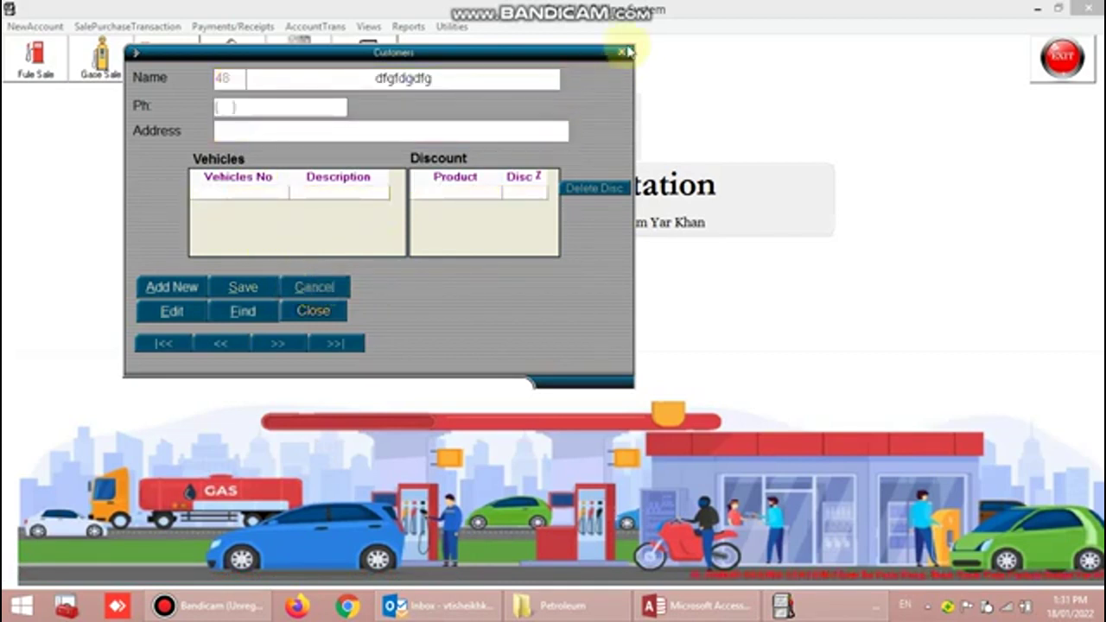
{"action": "left_click", "coordinate": [621, 51]}
{"action": "left_click", "coordinate": [50, 29]}
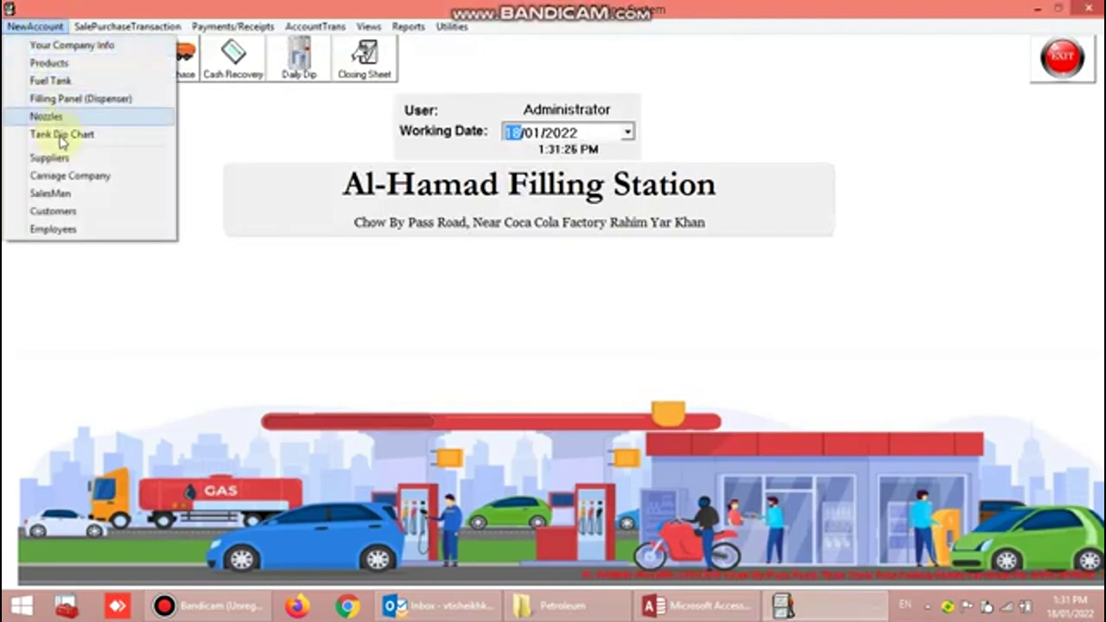
- Step through the employee records with the next button, then close them
{"action": "left_click", "coordinate": [69, 231]}
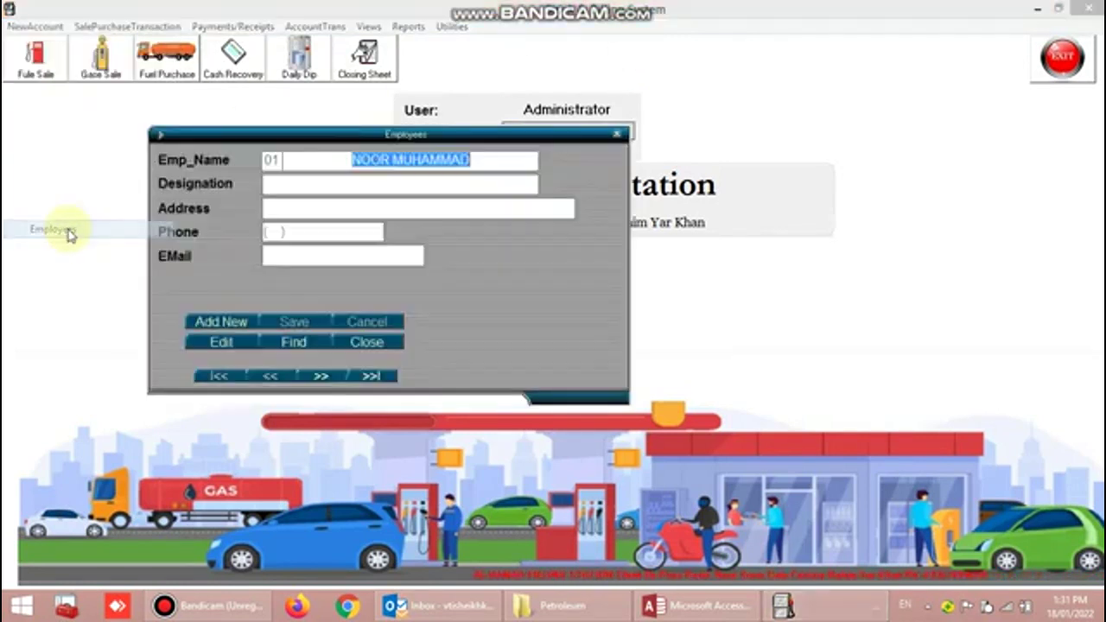
{"action": "left_click", "coordinate": [324, 381]}
{"action": "left_click", "coordinate": [324, 380]}
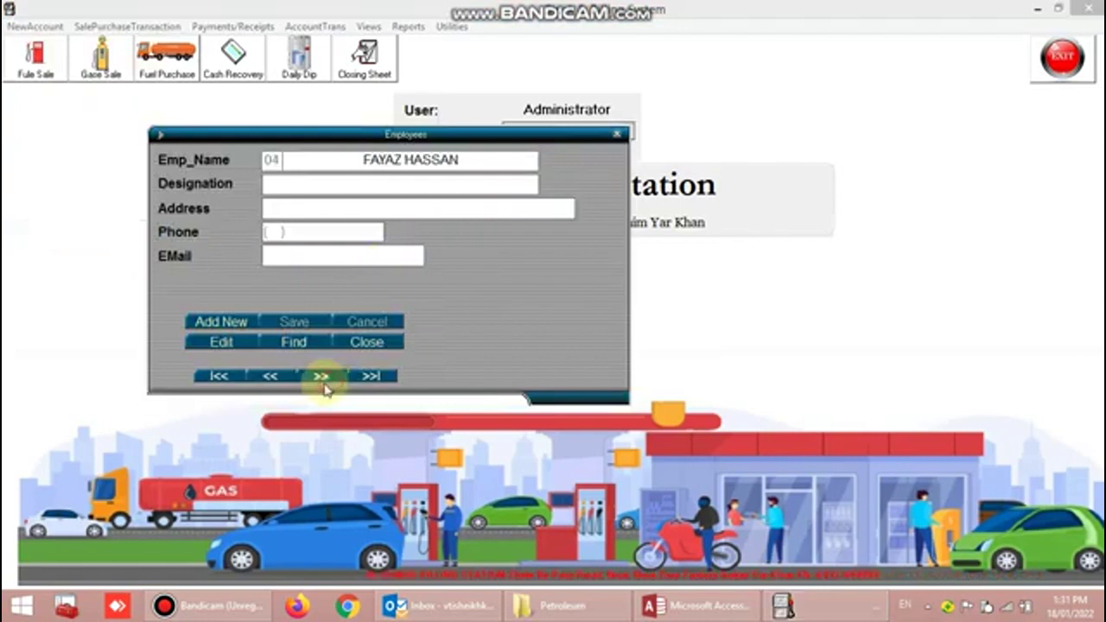
{"action": "left_click", "coordinate": [617, 134]}
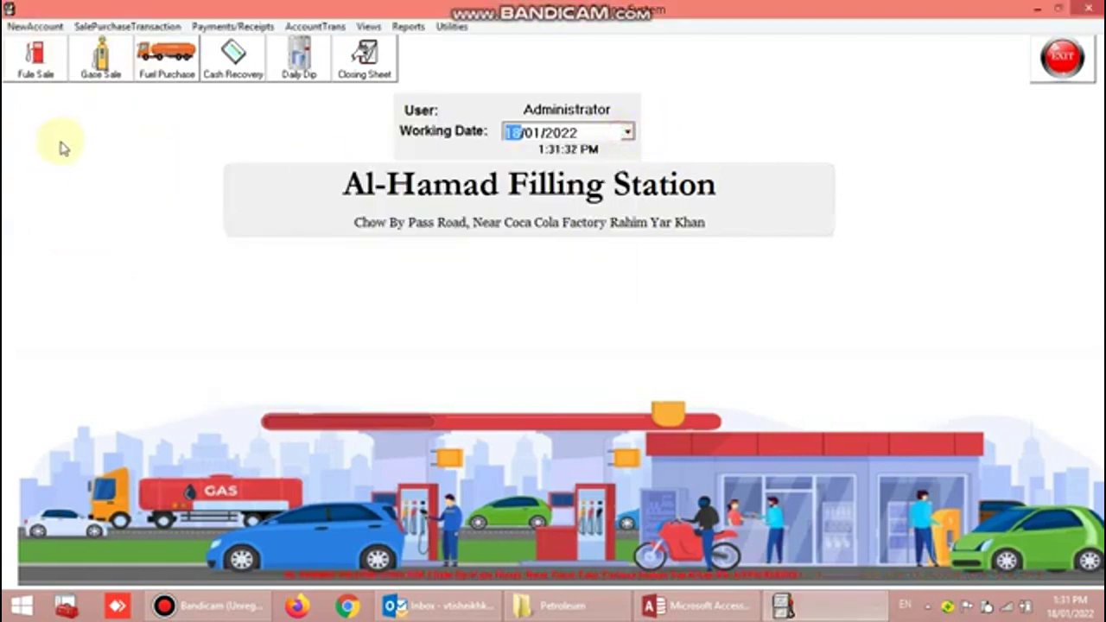
- Open the Fuel Product Sale form under SalePurchaseTransaction > Sale
{"action": "left_click", "coordinate": [100, 27]}
{"action": "mouse_move", "coordinate": [120, 49]}
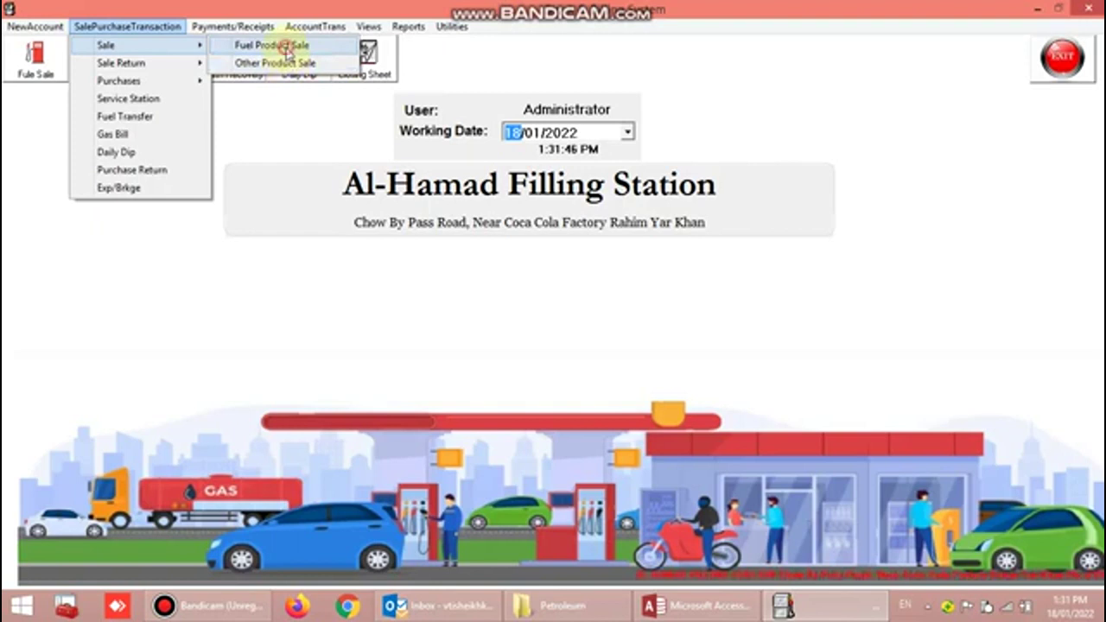
{"action": "left_click", "coordinate": [288, 54]}
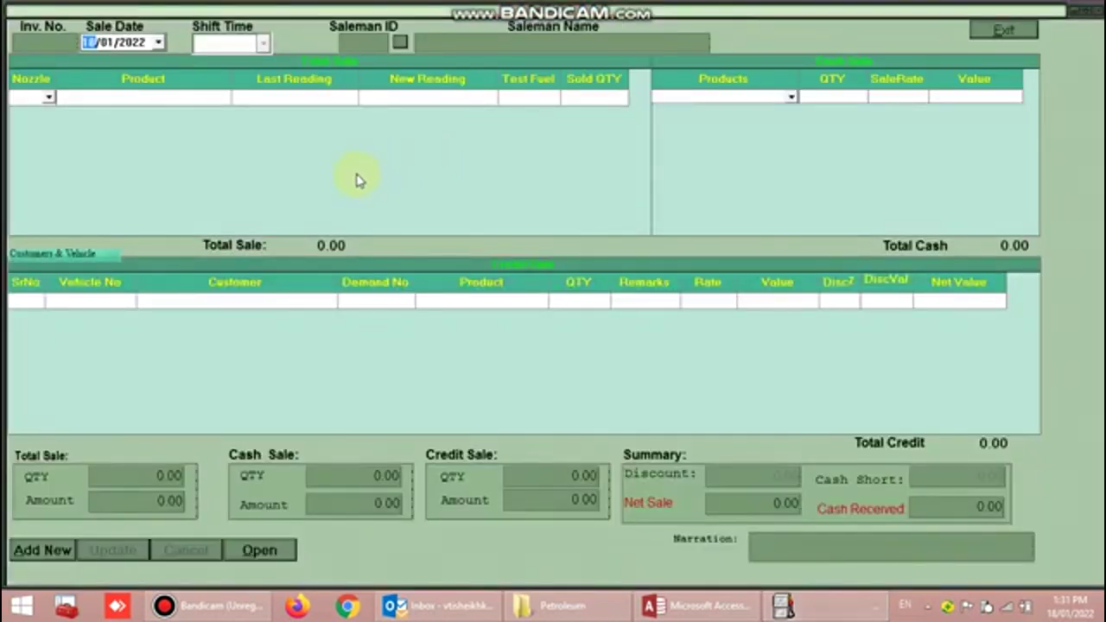
- Start a new fuel sale with the first listed salesman and nozzle Super 1 on the first row
{"action": "left_click", "coordinate": [48, 549]}
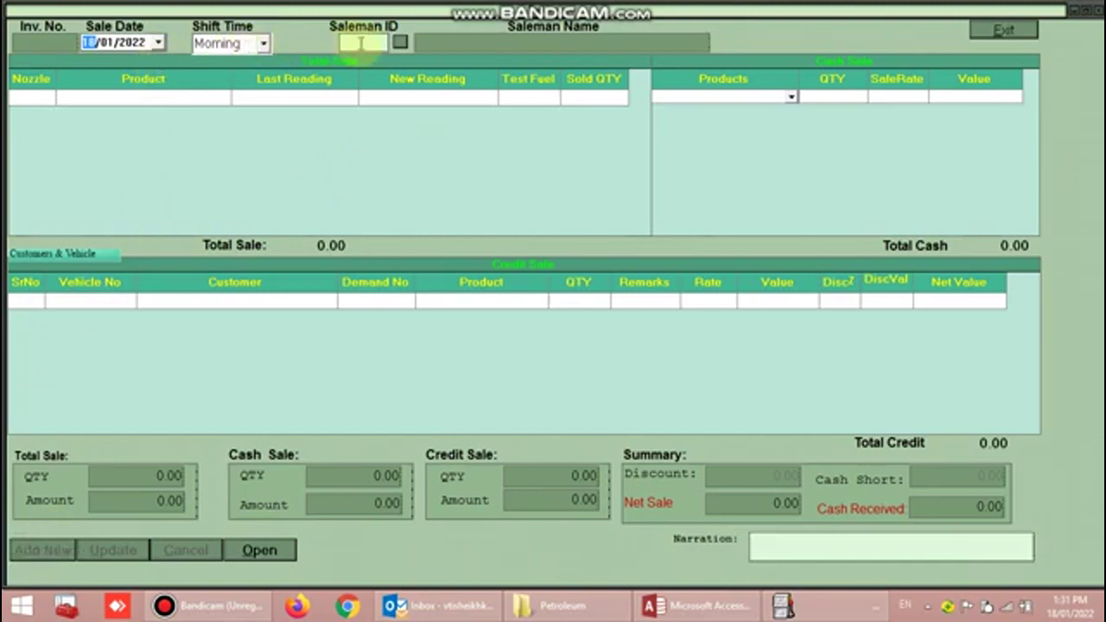
{"action": "left_click", "coordinate": [400, 42]}
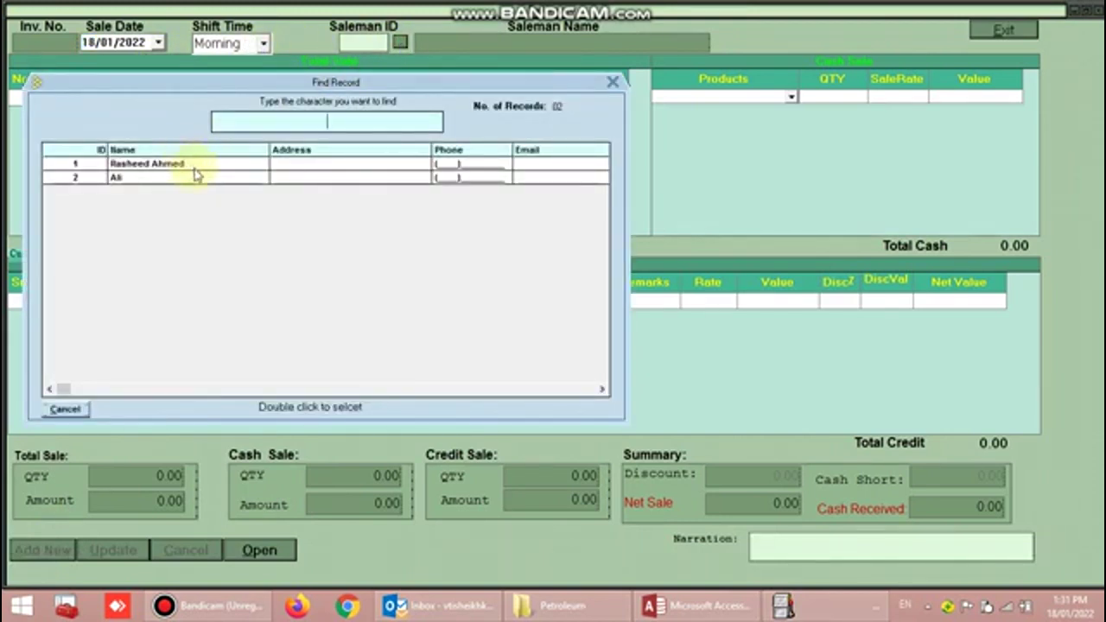
{"action": "double_click", "coordinate": [196, 166]}
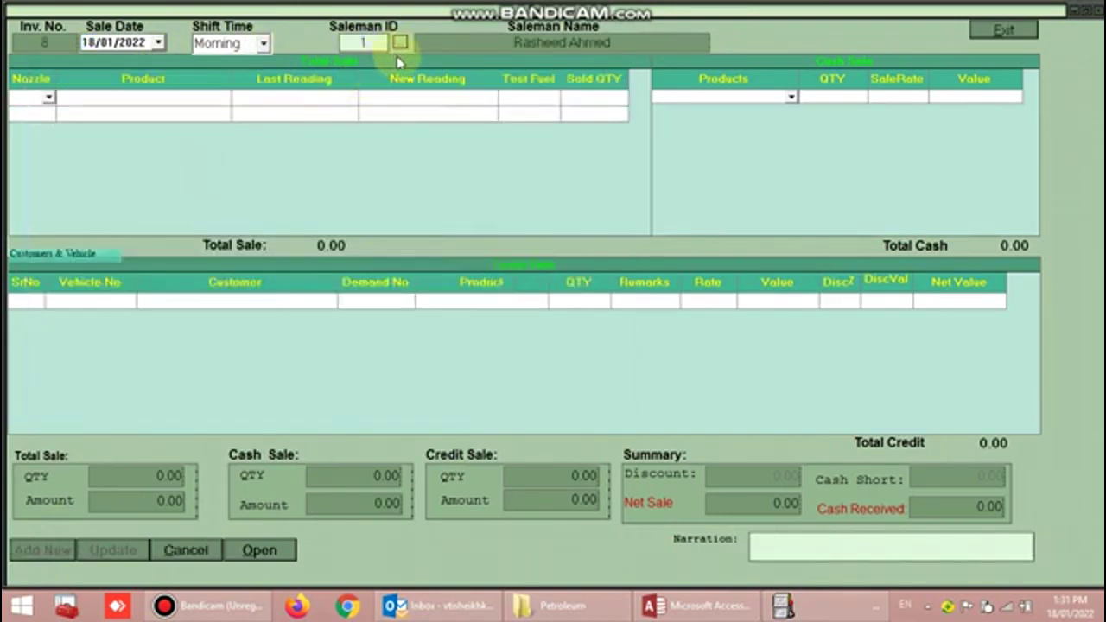
{"action": "left_click", "coordinate": [50, 99]}
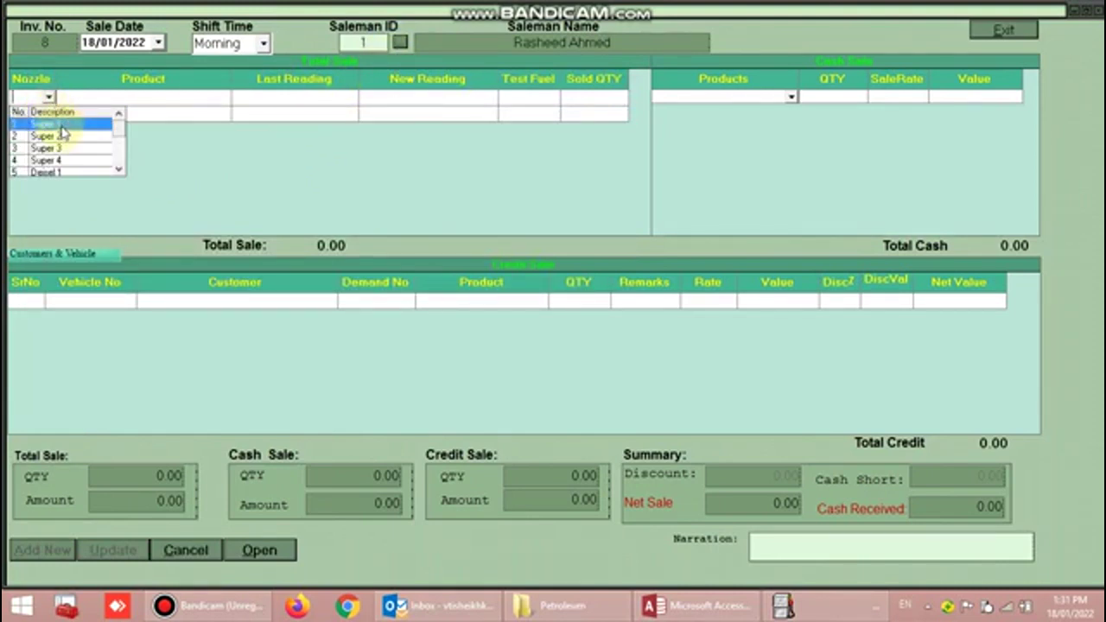
{"action": "left_click", "coordinate": [60, 127]}
{"action": "key", "text": "Tab"}
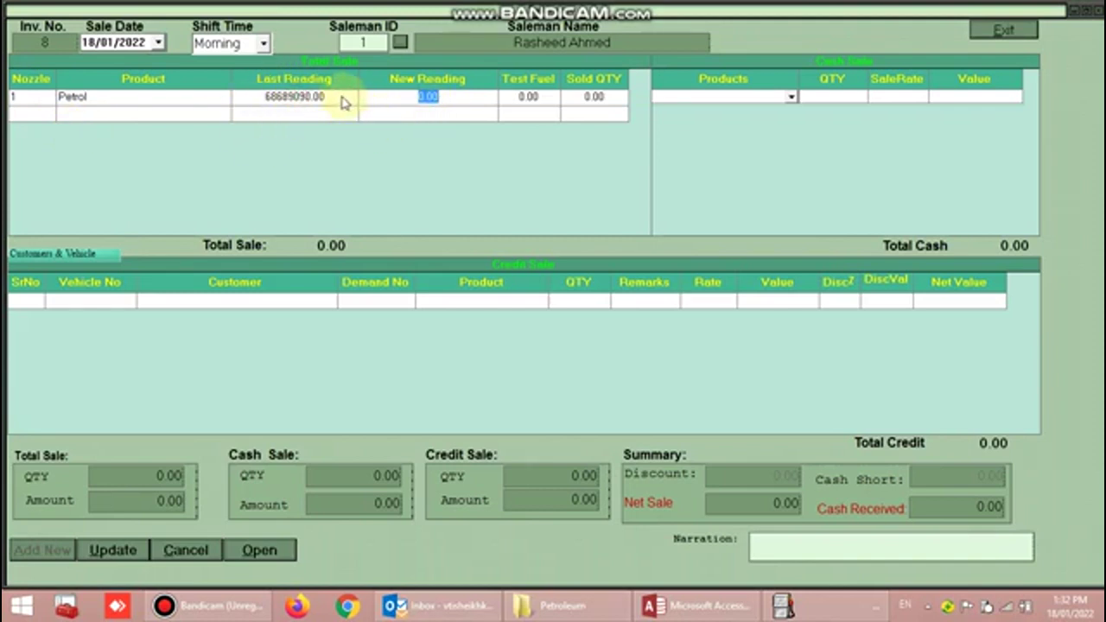
- Enter the Petrol nozzle's new reading as 686889050.00, removing the extra zero
{"action": "type", "text": "686889"}
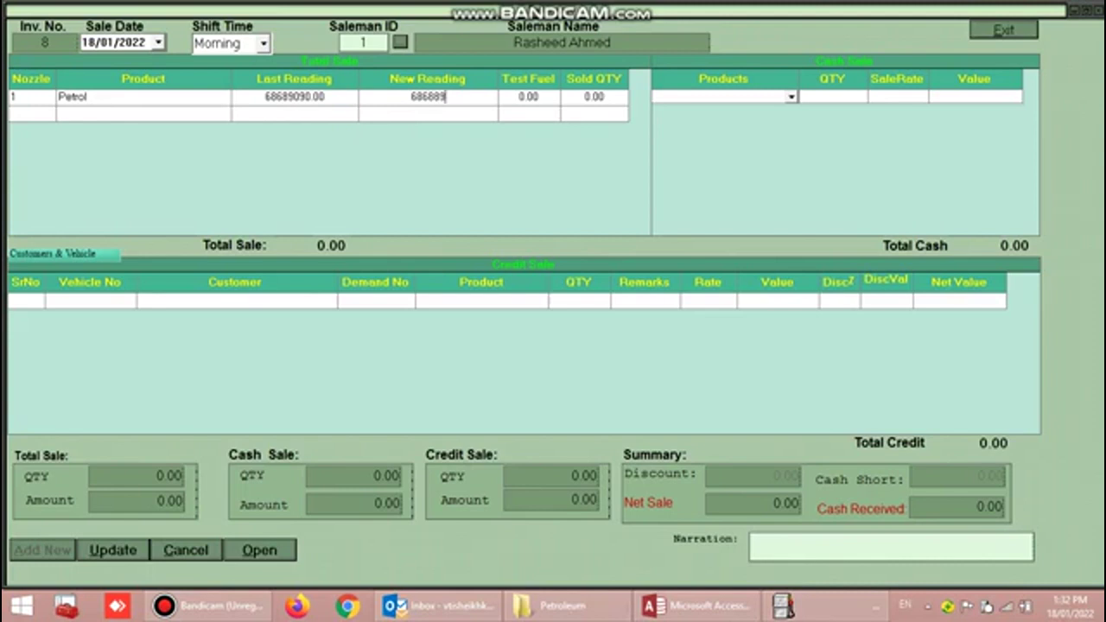
{"action": "type", "text": "0500"}
{"action": "key", "text": "Tab"}
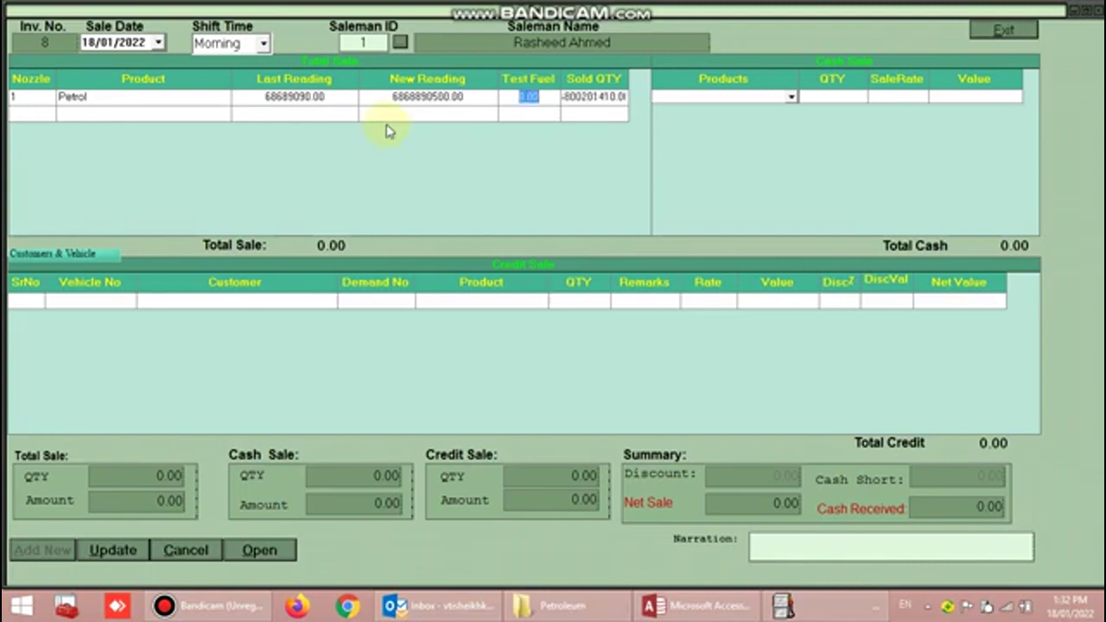
{"action": "double_click", "coordinate": [445, 97]}
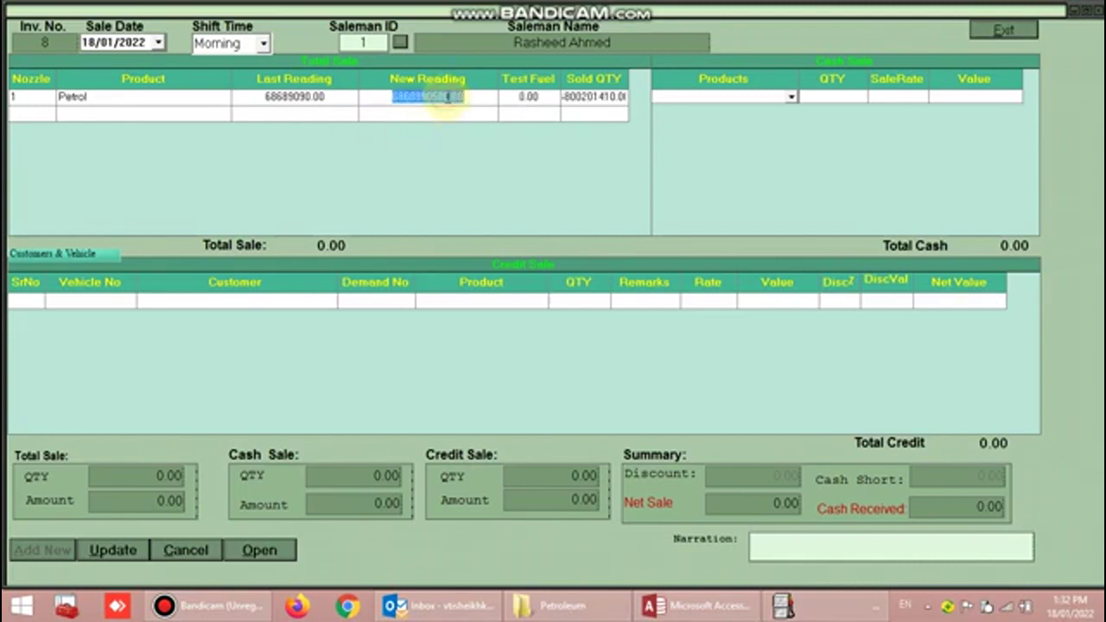
{"action": "left_click", "coordinate": [445, 97]}
{"action": "key", "text": "BackSpace"}
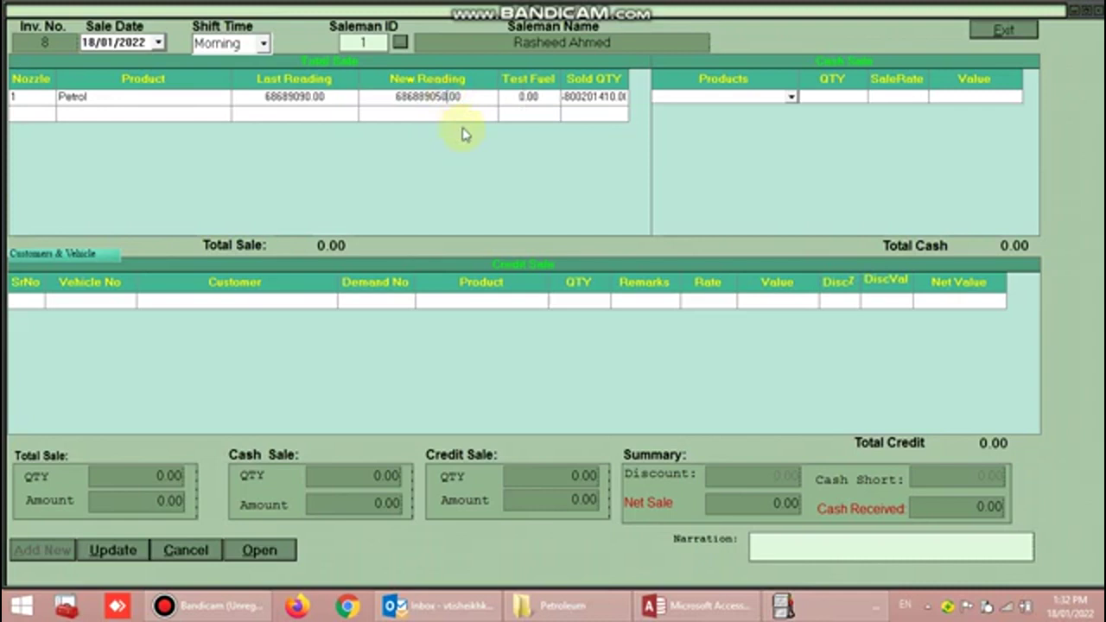
{"action": "key", "text": "Tab"}
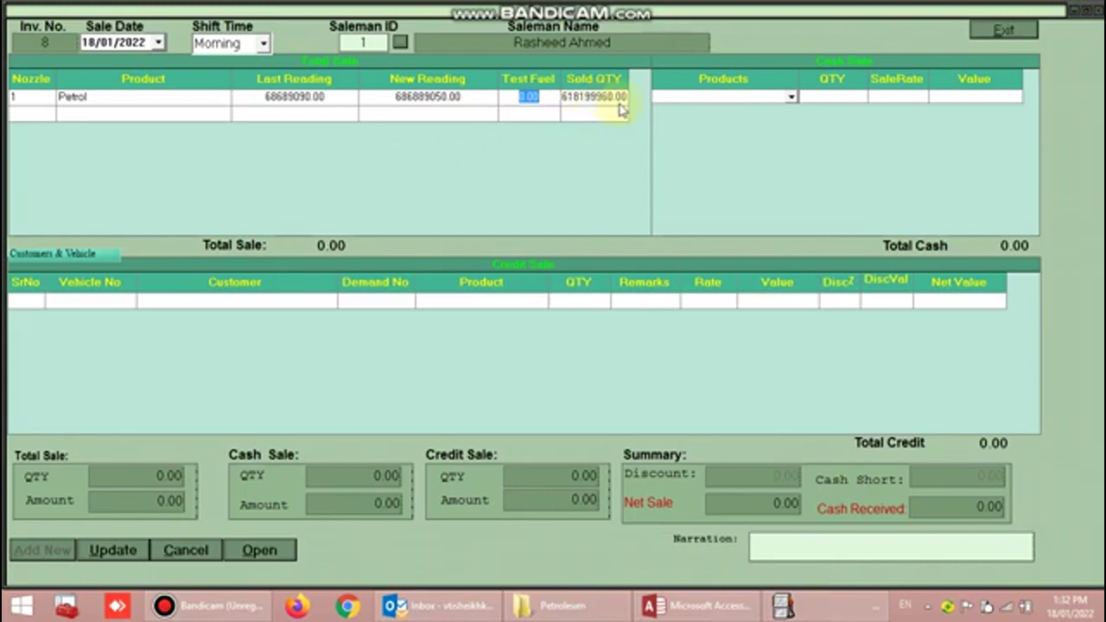
{"action": "key", "text": "Tab"}
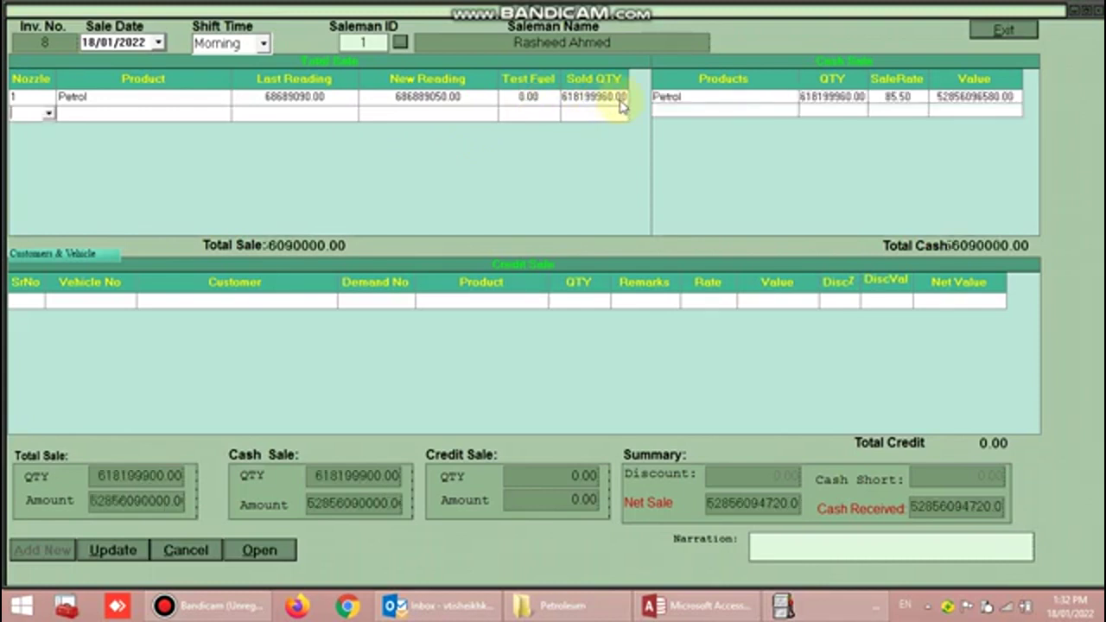
{"action": "left_click", "coordinate": [49, 113]}
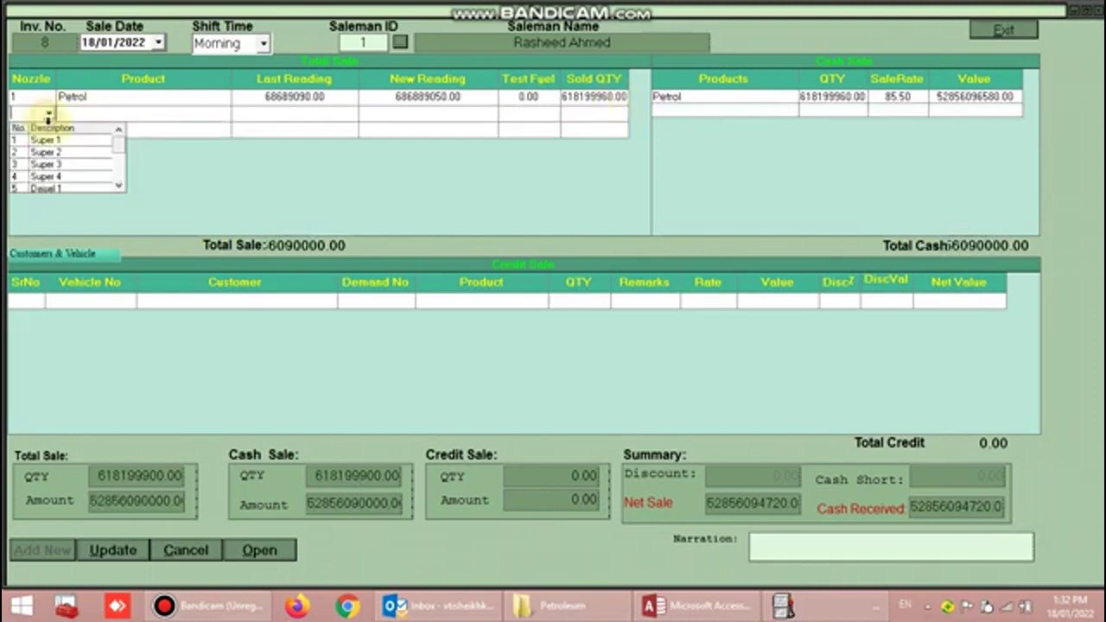
- Add Diesel nozzle 5 with new reading 679999.00 and zero test fuel
{"action": "left_click", "coordinate": [67, 188]}
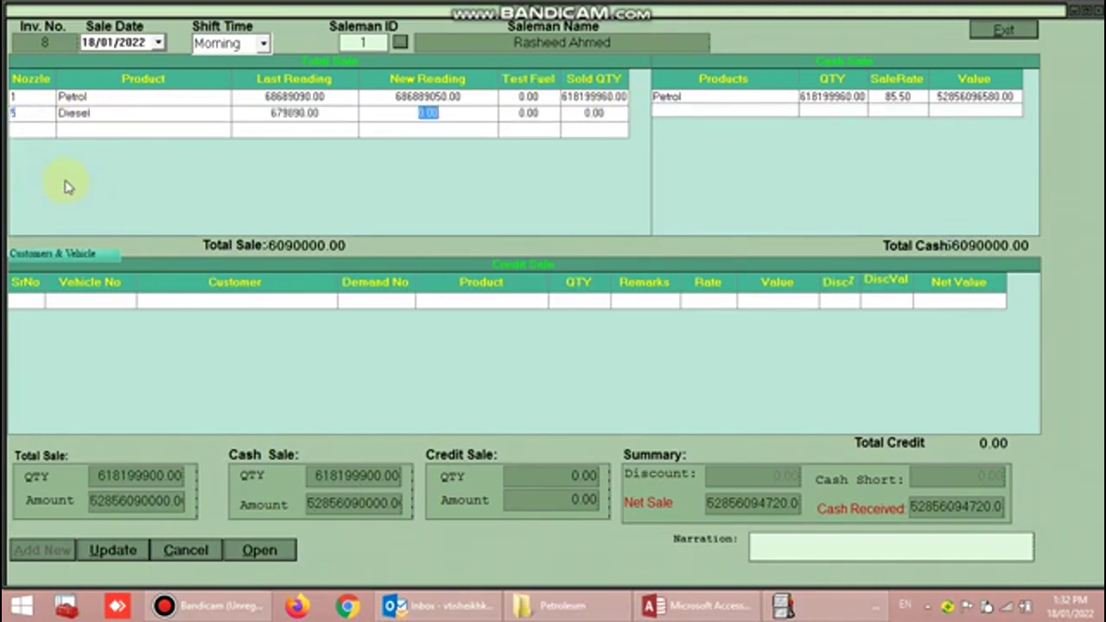
{"action": "type", "text": "679999"}
{"action": "key", "text": "Return"}
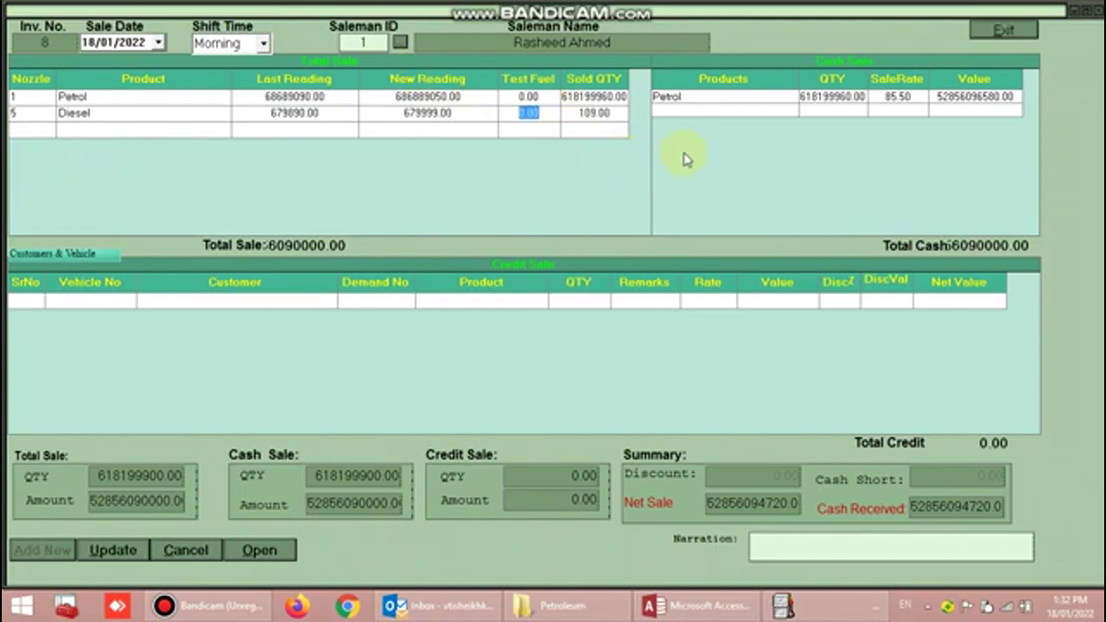
{"action": "key", "text": "Return"}
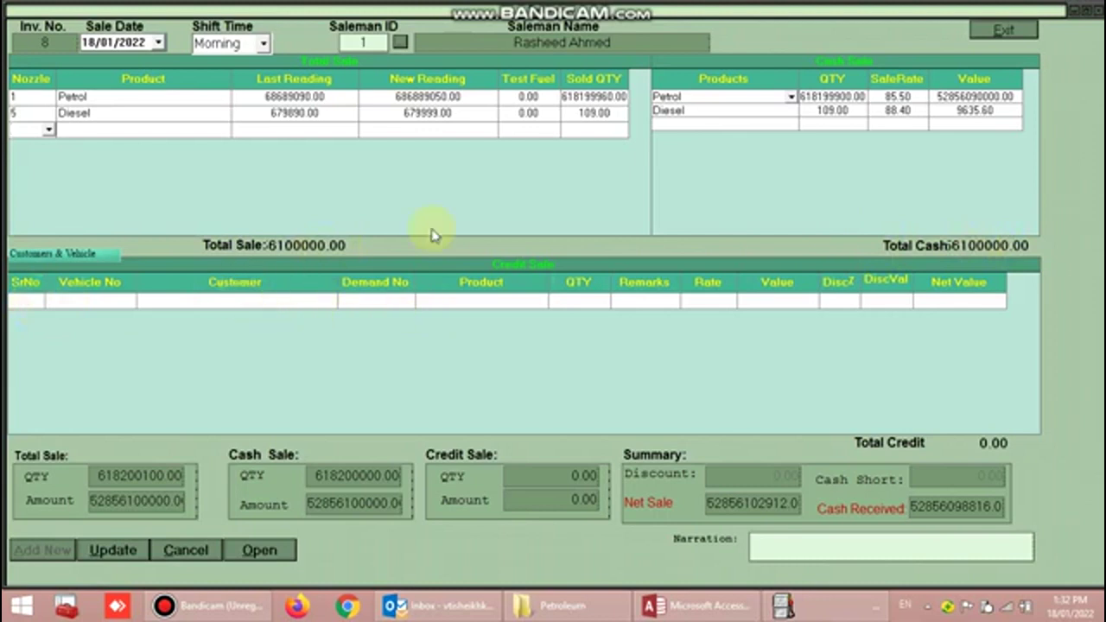
- Correct the Petrol nozzle's new reading to 686881500.00
{"action": "left_click", "coordinate": [441, 98]}
{"action": "left_click", "coordinate": [440, 96]}
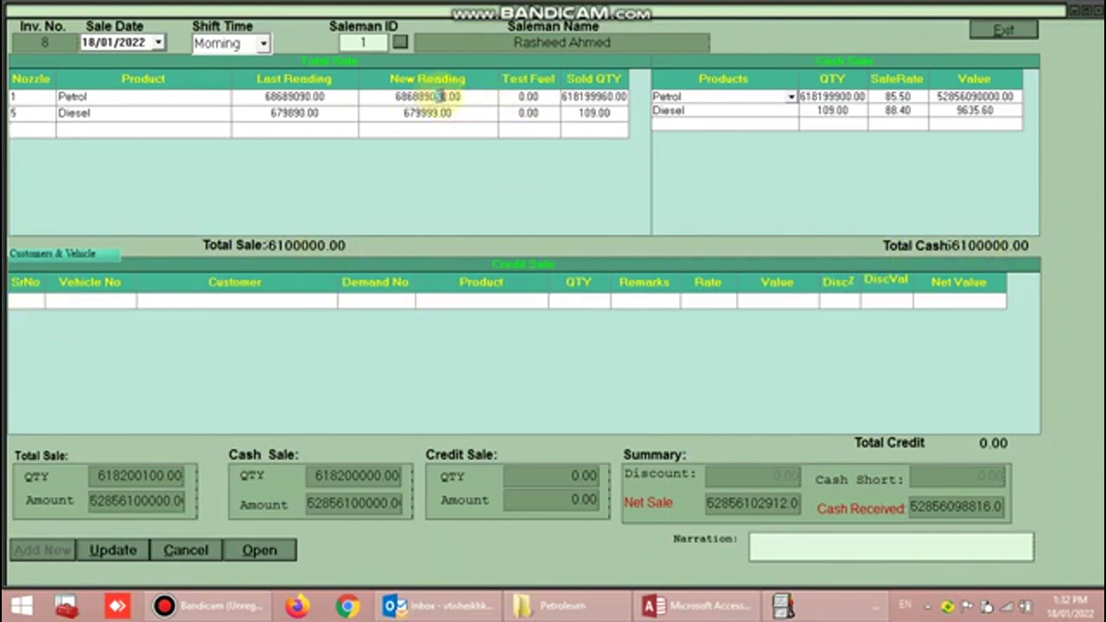
{"action": "type", "text": "00"}
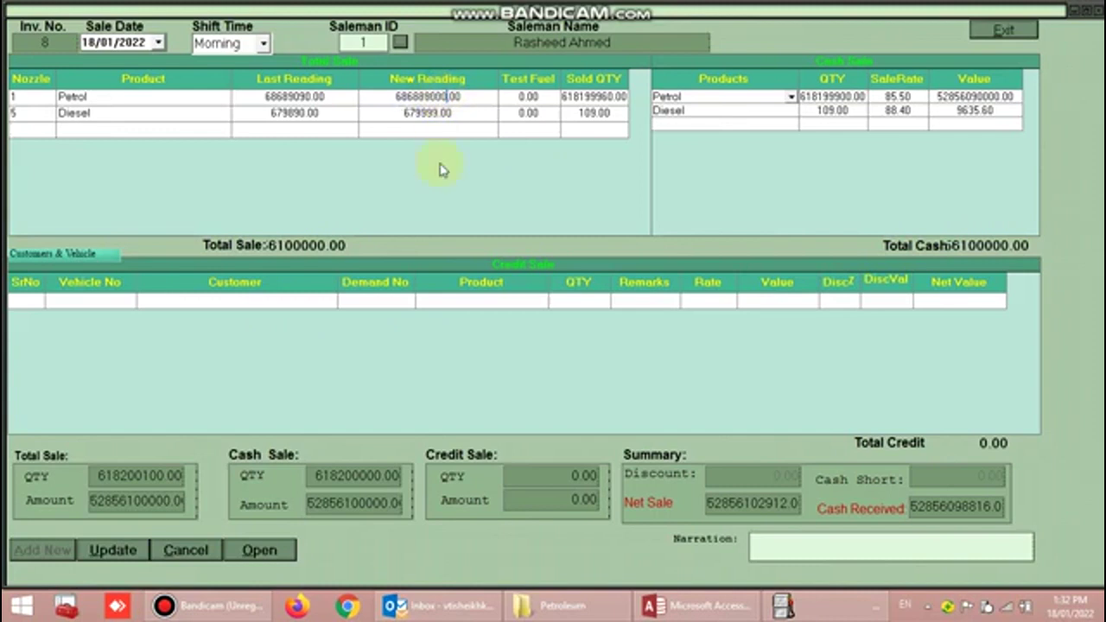
{"action": "key", "text": "Tab"}
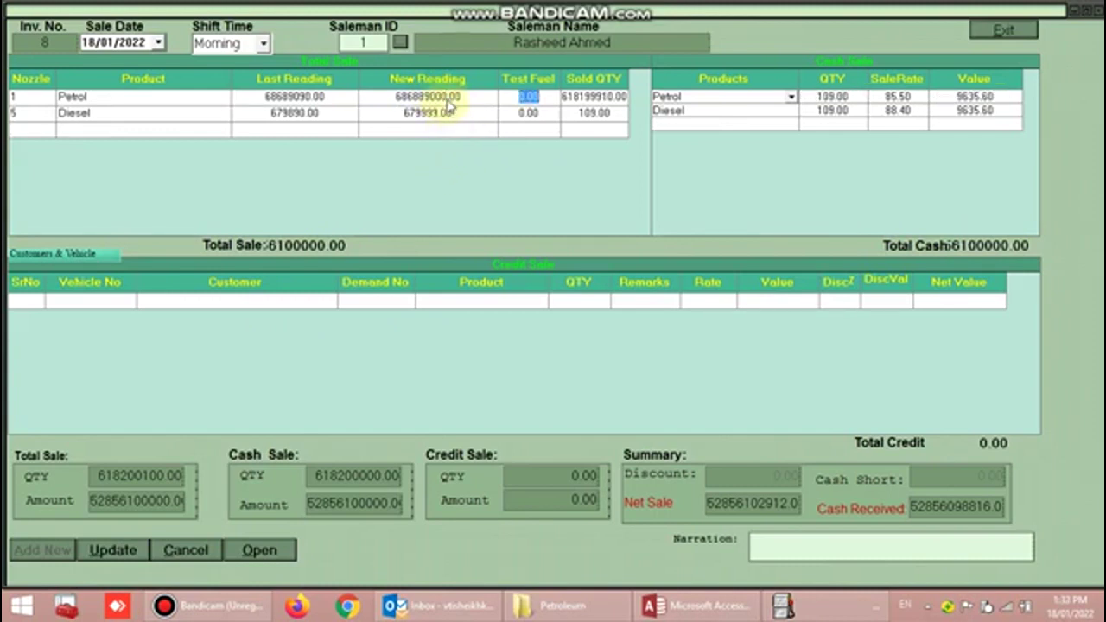
{"action": "left_click", "coordinate": [443, 97]}
{"action": "left_click", "coordinate": [444, 97]}
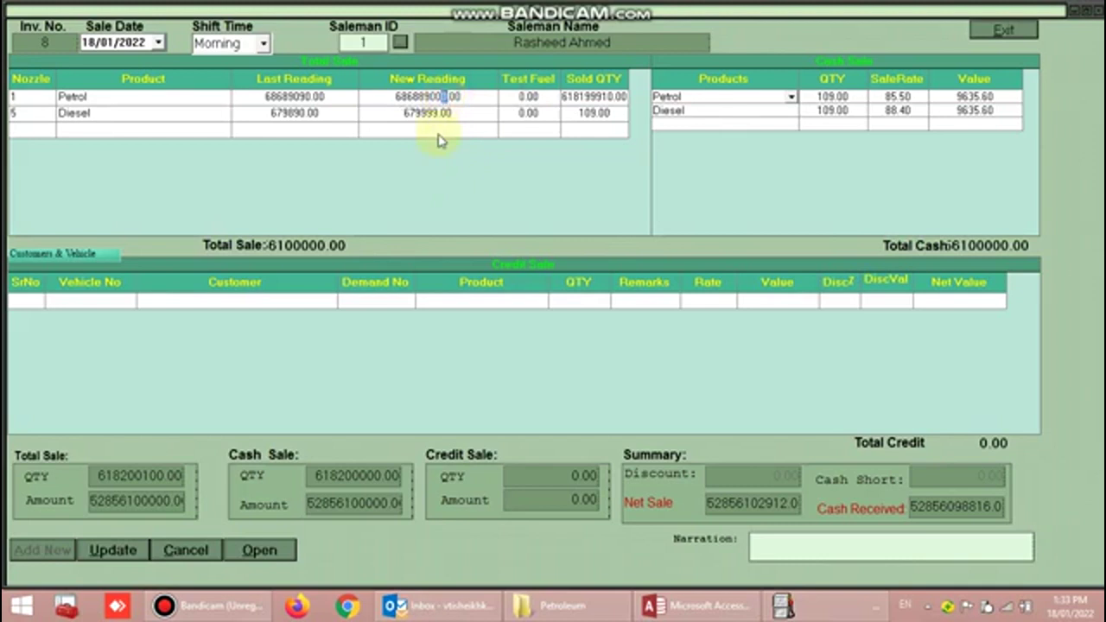
{"action": "key", "text": "Delete"}
{"action": "key", "text": "Tab"}
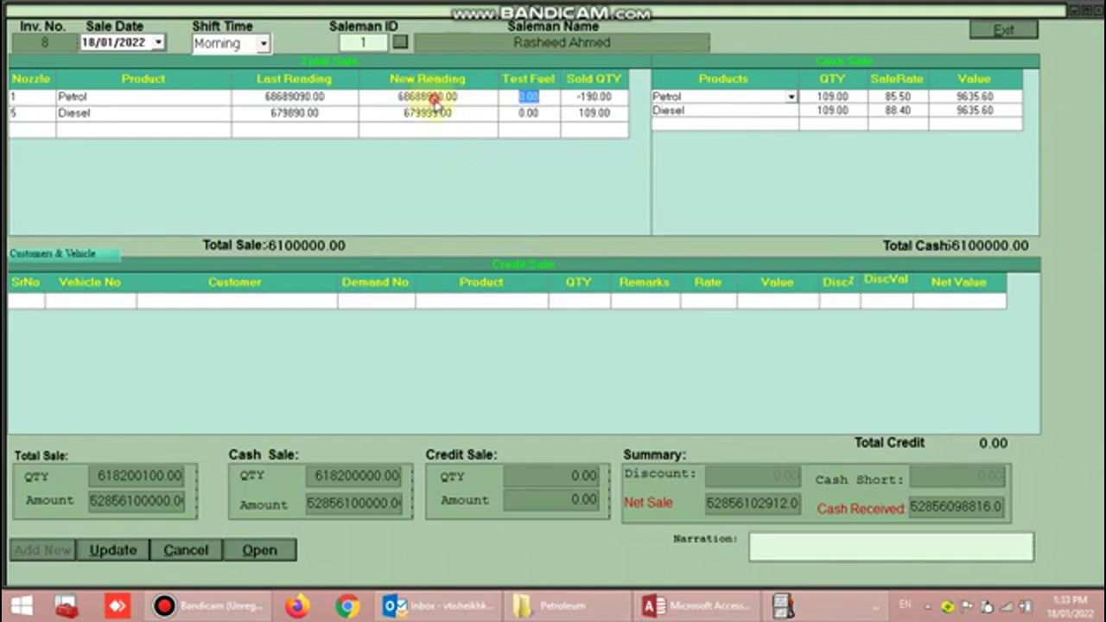
{"action": "left_click", "coordinate": [437, 99]}
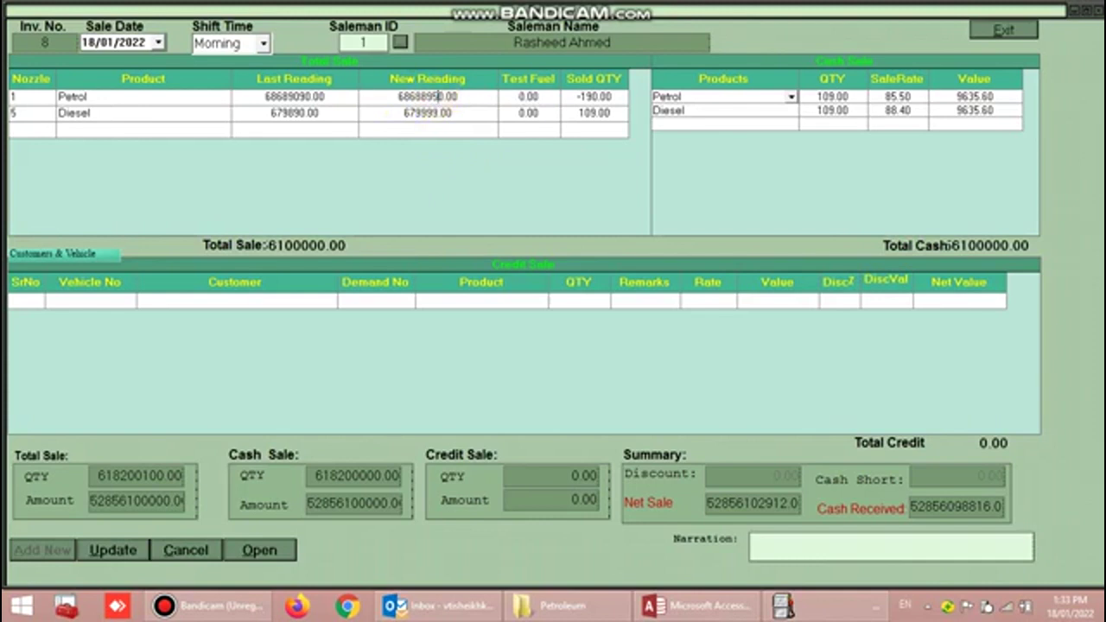
{"action": "left_click", "coordinate": [429, 98]}
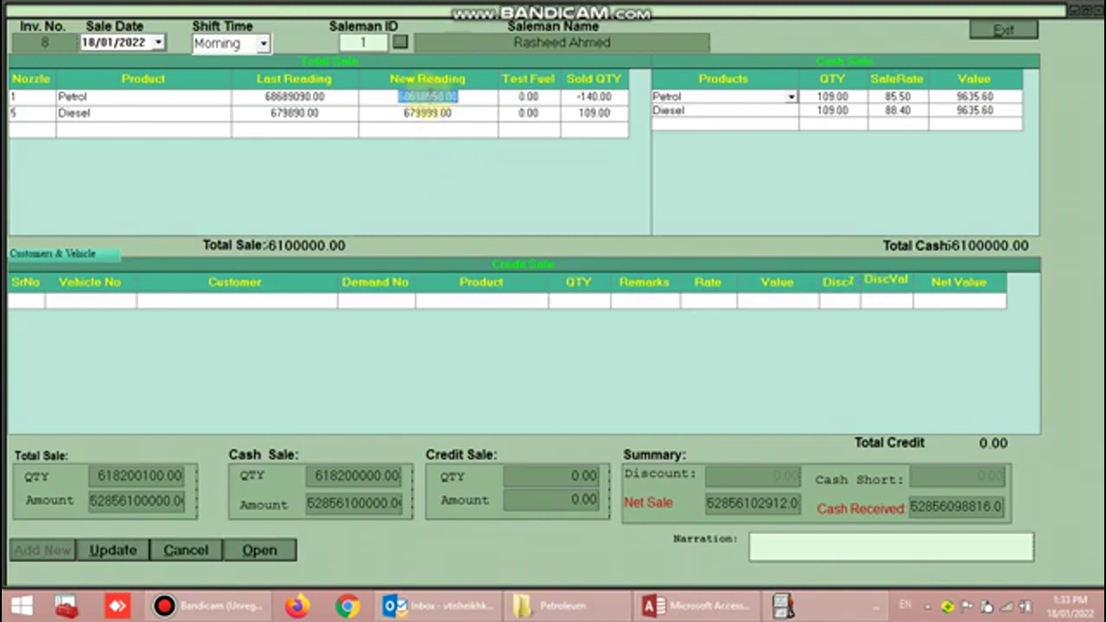
{"action": "left_click", "coordinate": [429, 95]}
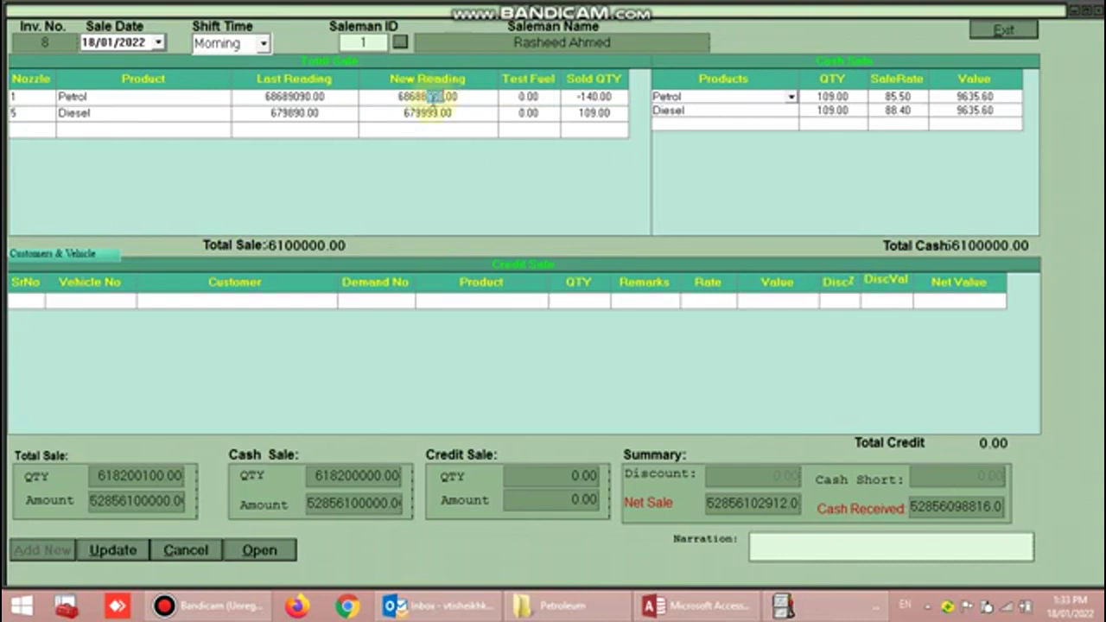
{"action": "type", "text": "1500"}
{"action": "key", "text": "Tab"}
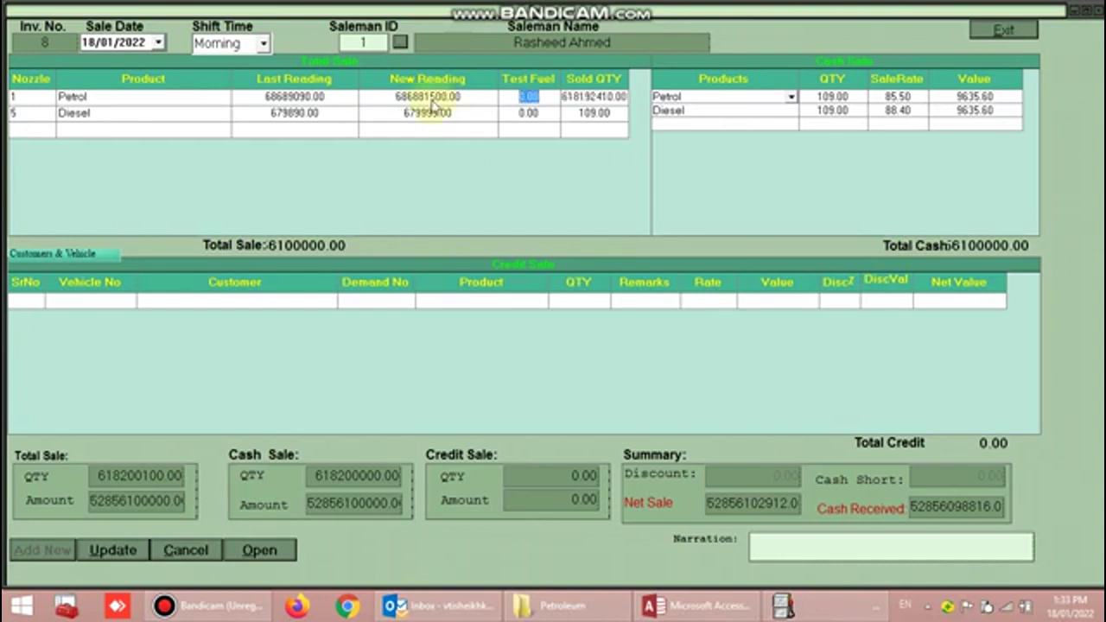
{"action": "key", "text": "shift+Tab"}
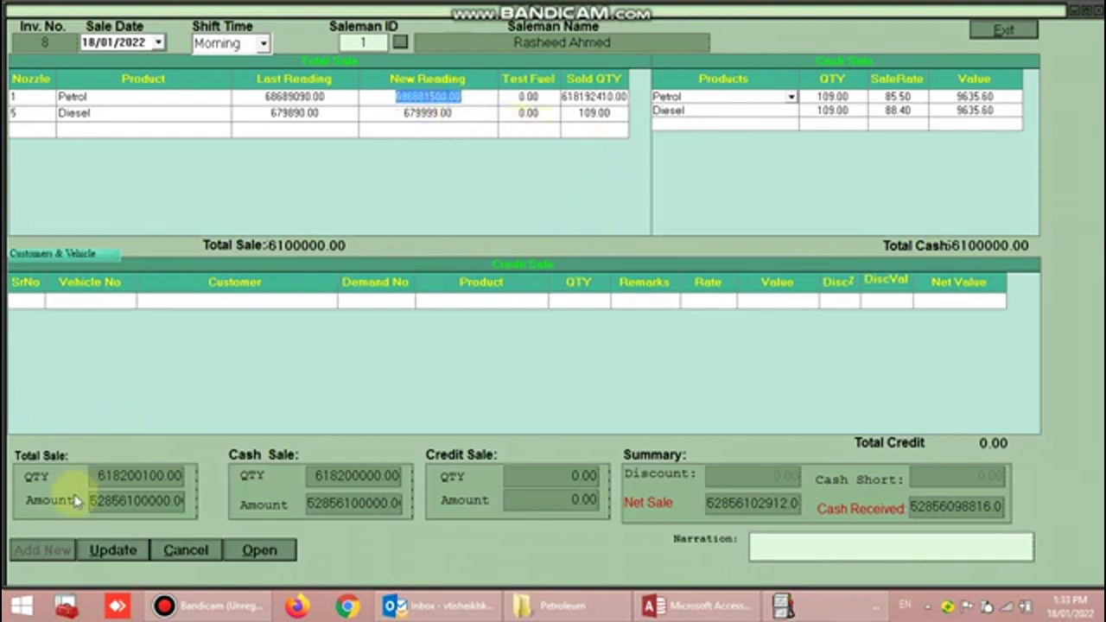
- Start a credit sale by choosing the first customer vehicle from the Vehicle No lookup
{"action": "left_click", "coordinate": [112, 300]}
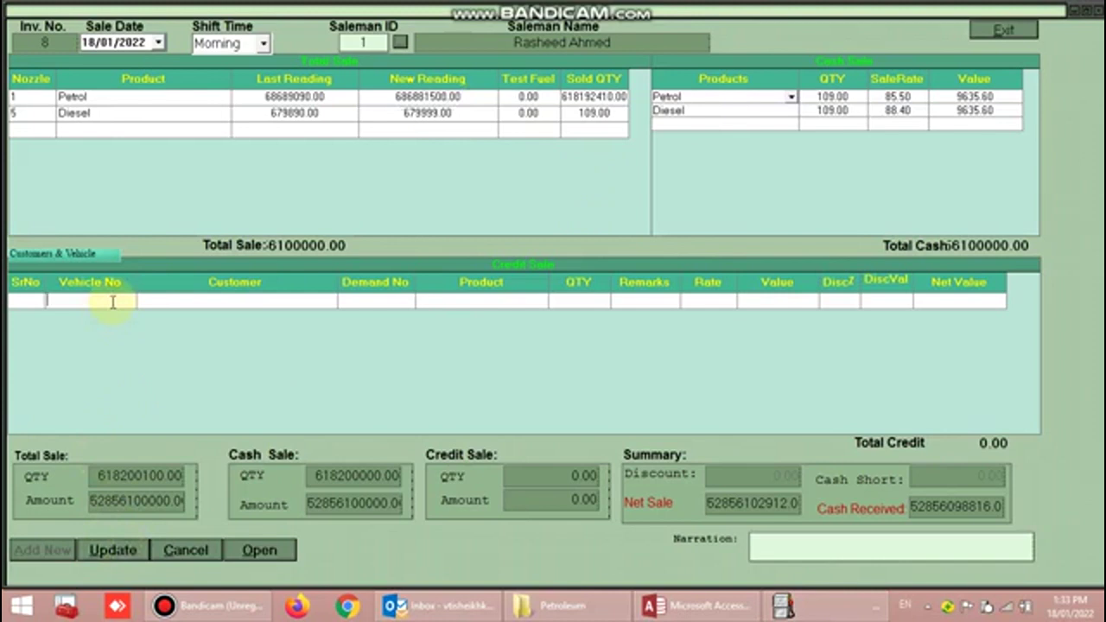
{"action": "double_click", "coordinate": [112, 300]}
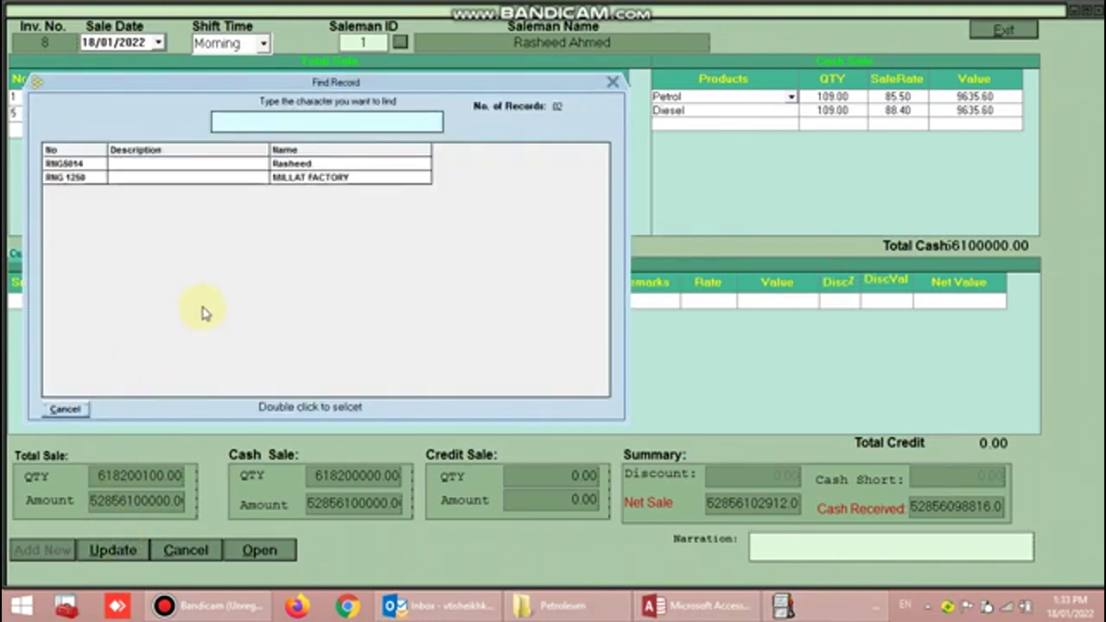
{"action": "double_click", "coordinate": [158, 166]}
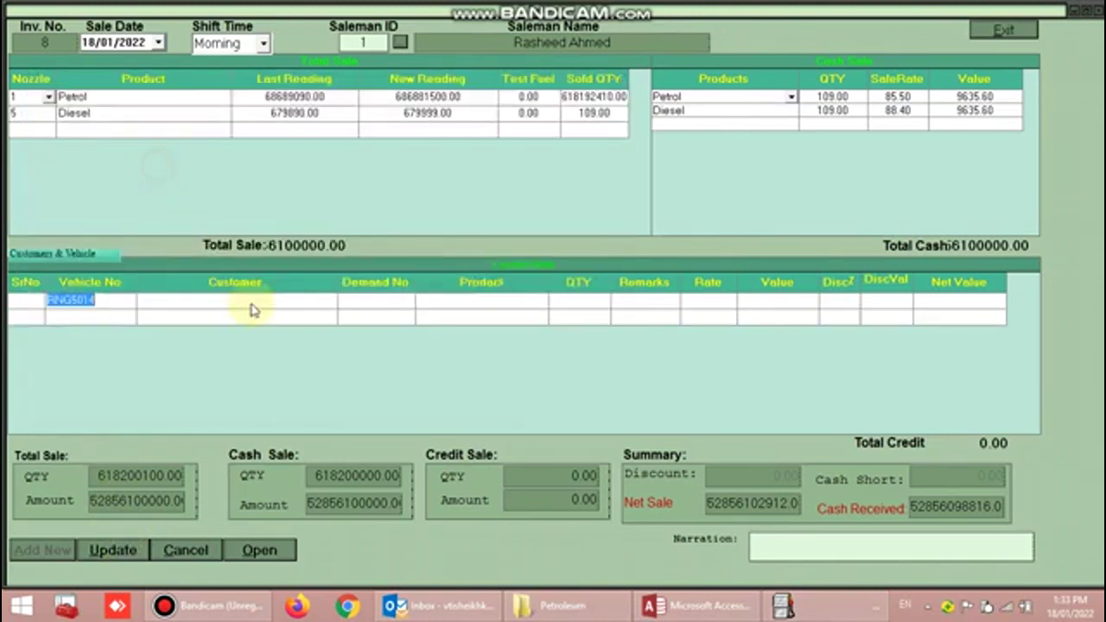
{"action": "key", "text": "Return"}
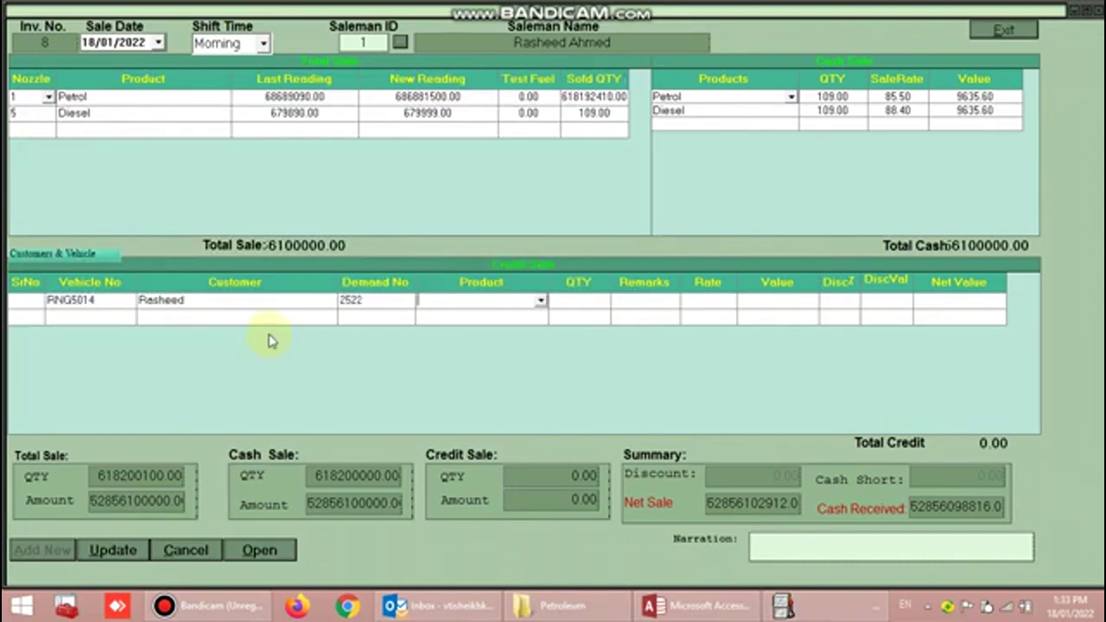
- Add 100 Petrol at 85.50 with a 10 discount to the credit sale, then discard the form
{"action": "left_click", "coordinate": [540, 299]}
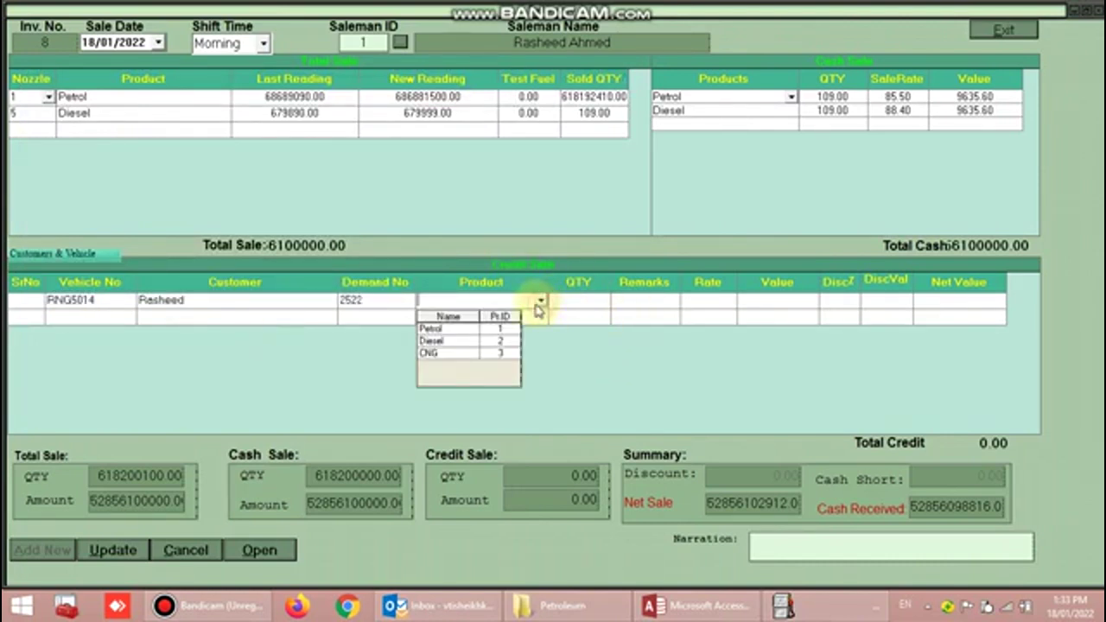
{"action": "left_click", "coordinate": [477, 332]}
{"action": "key", "text": "Return"}
{"action": "type", "text": "1"}
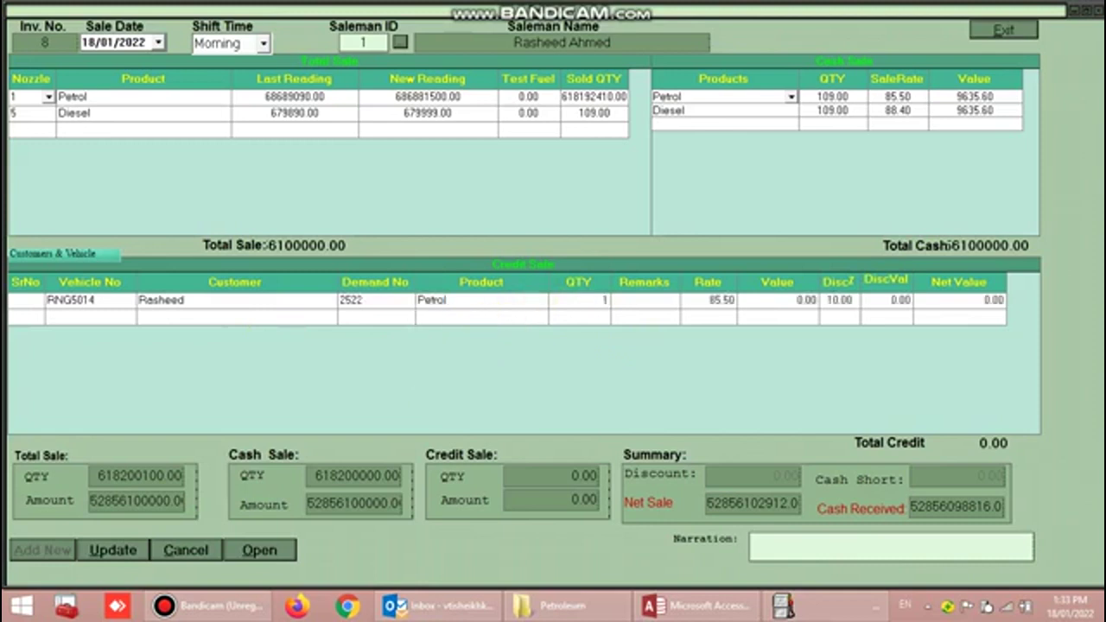
{"action": "type", "text": "00"}
{"action": "key", "text": "Return"}
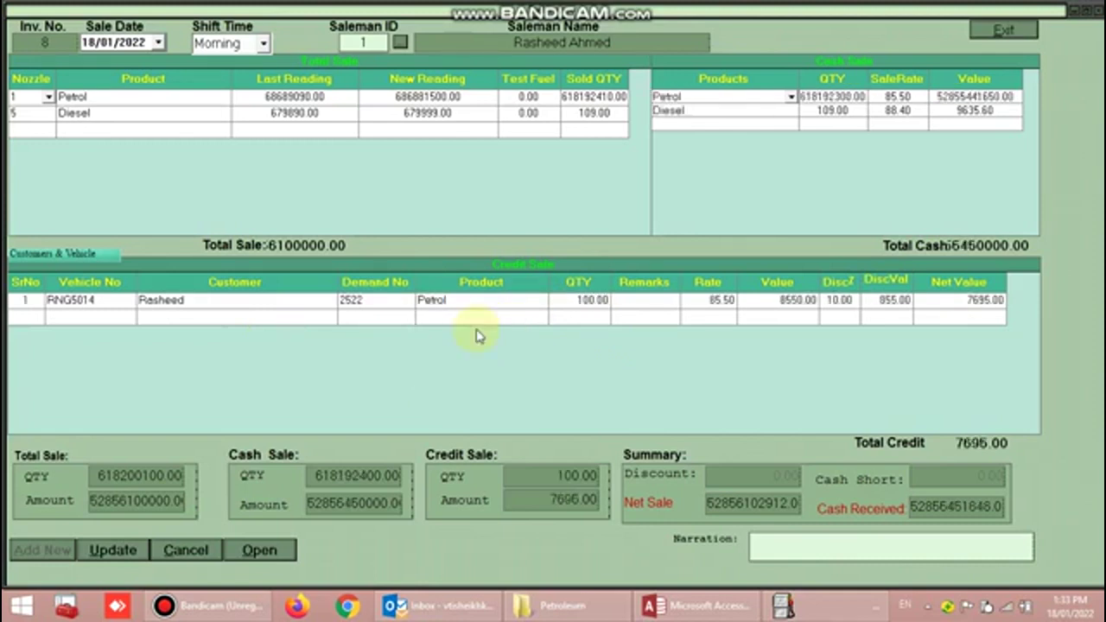
{"action": "key", "text": "Return"}
{"action": "key", "text": "Return"}
{"action": "type", "text": "10"}
{"action": "key", "text": "Return"}
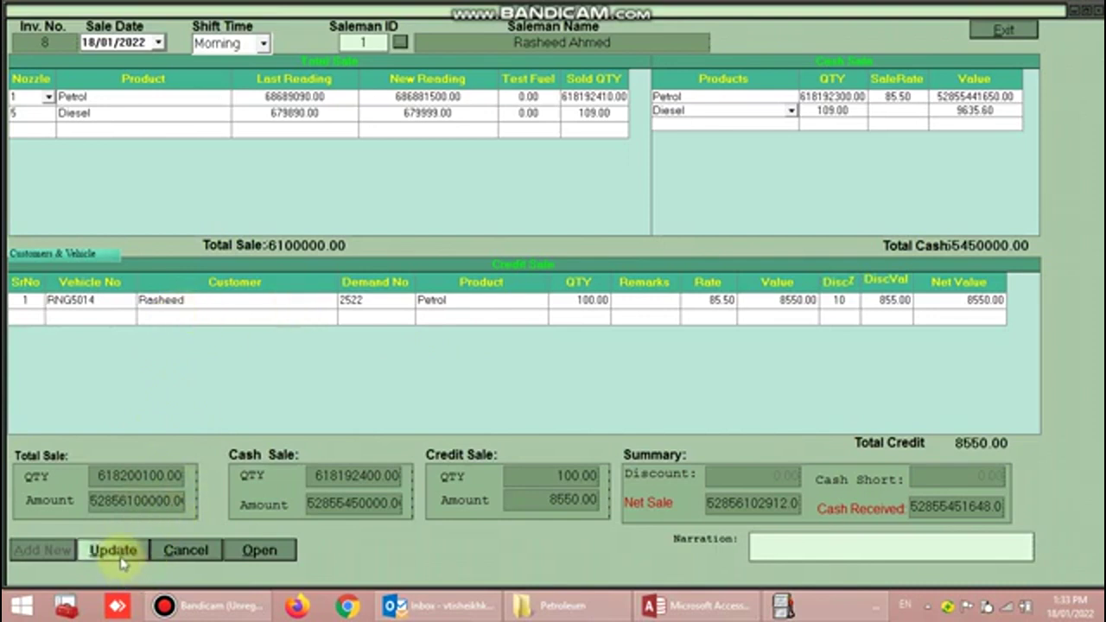
{"action": "left_click", "coordinate": [192, 556]}
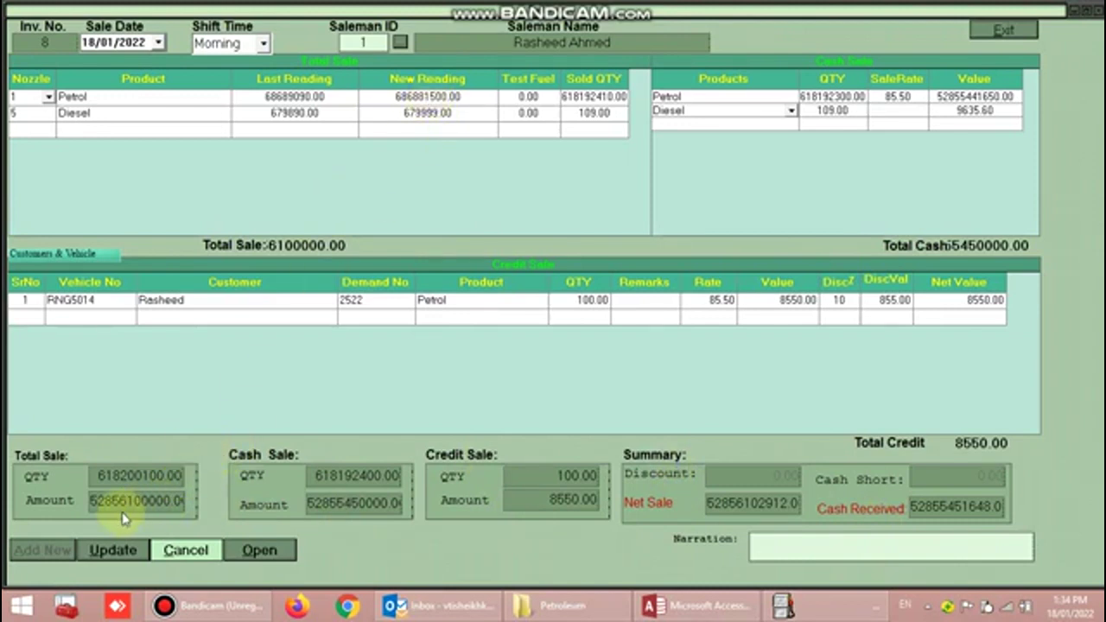
- Close the fuel sale form and open the Sale form for other products
{"action": "left_click", "coordinate": [192, 560]}
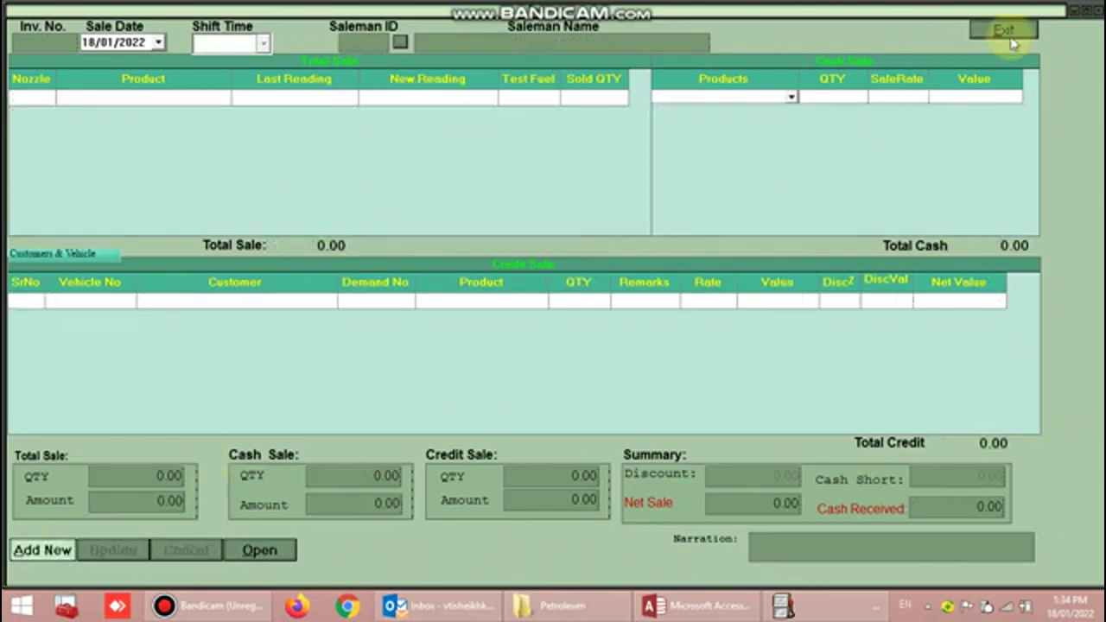
{"action": "left_click", "coordinate": [1002, 29]}
{"action": "left_click", "coordinate": [125, 26]}
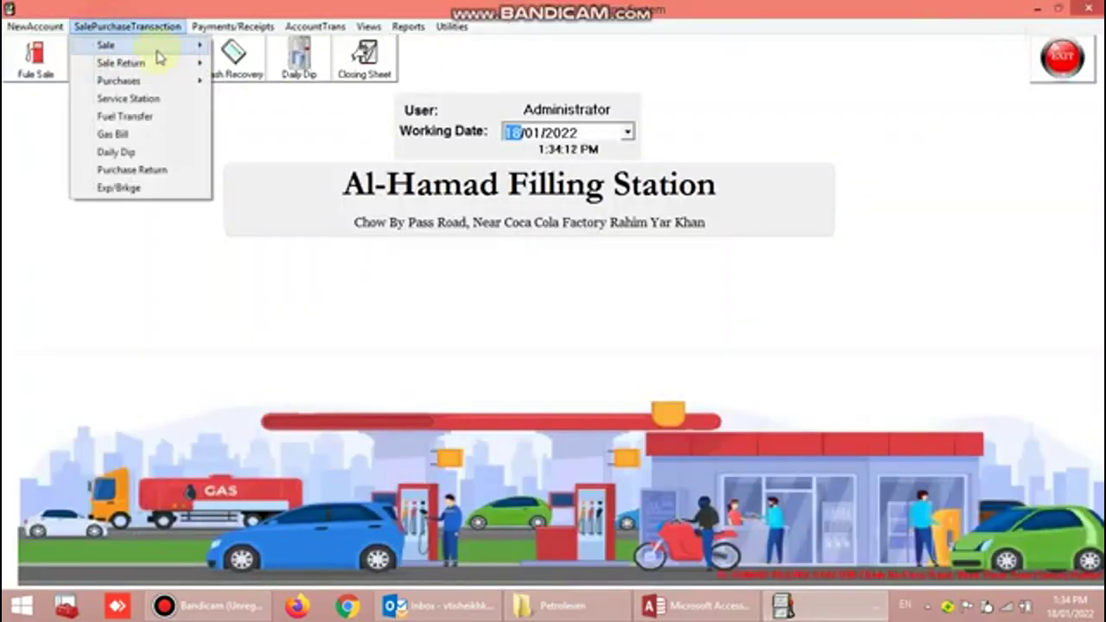
{"action": "mouse_move", "coordinate": [158, 45]}
{"action": "left_click", "coordinate": [259, 63]}
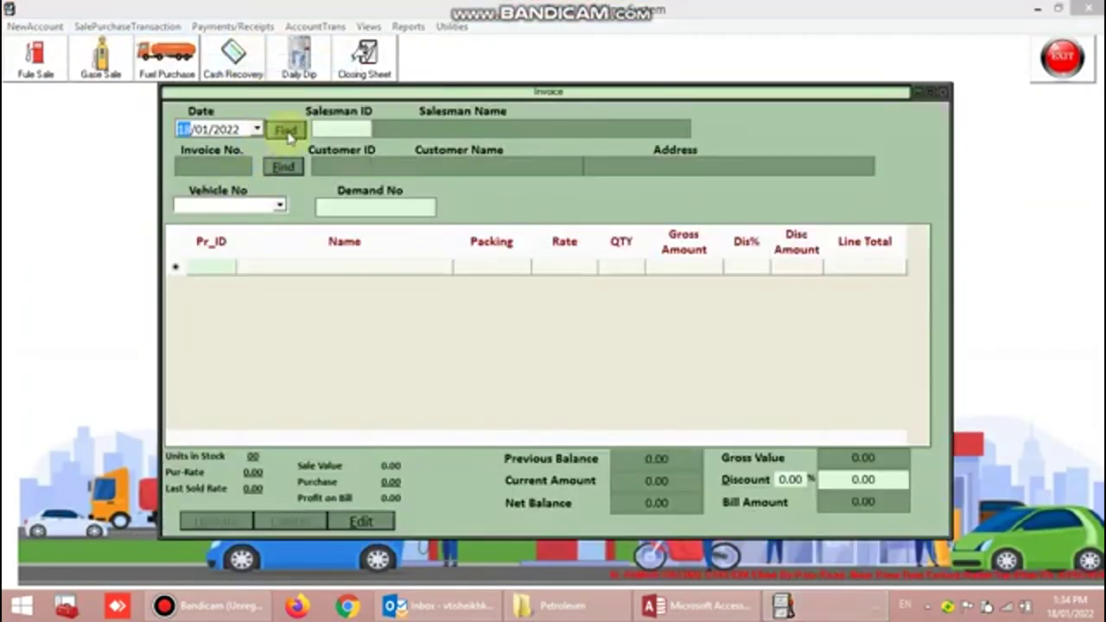
{"action": "left_click", "coordinate": [285, 167]}
{"action": "double_click", "coordinate": [314, 179]}
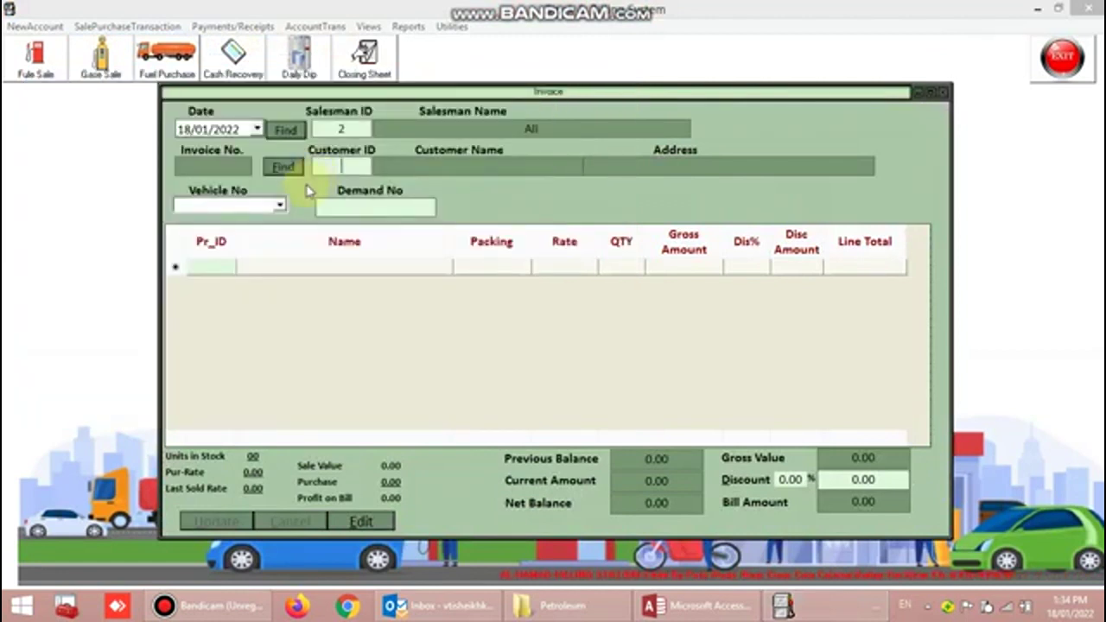
{"action": "left_click", "coordinate": [285, 168]}
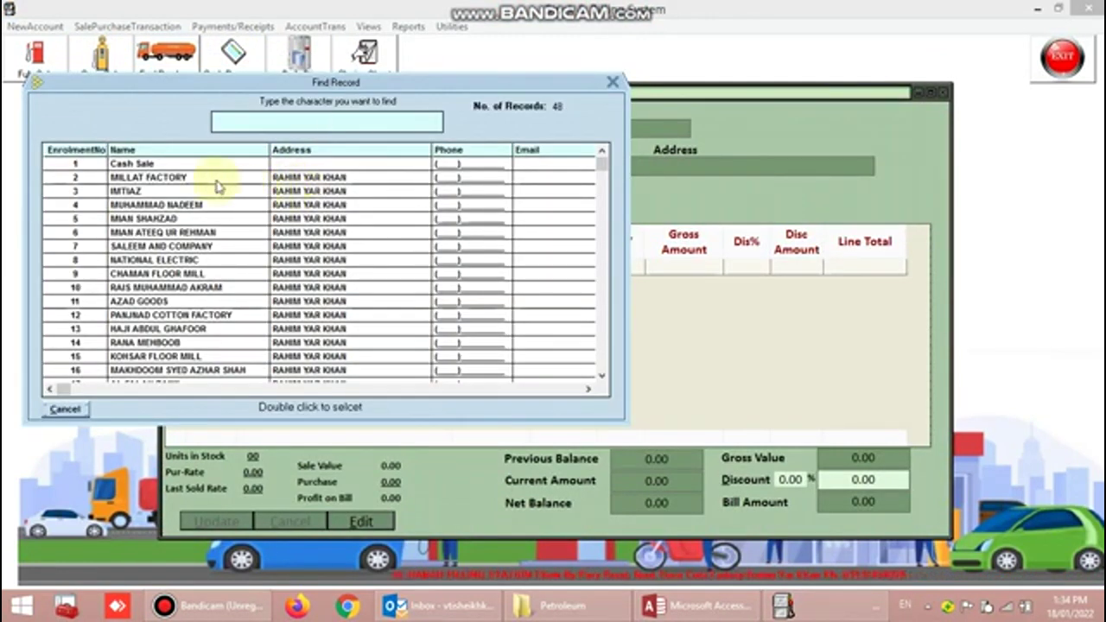
{"action": "double_click", "coordinate": [217, 181]}
{"action": "left_click", "coordinate": [279, 205]}
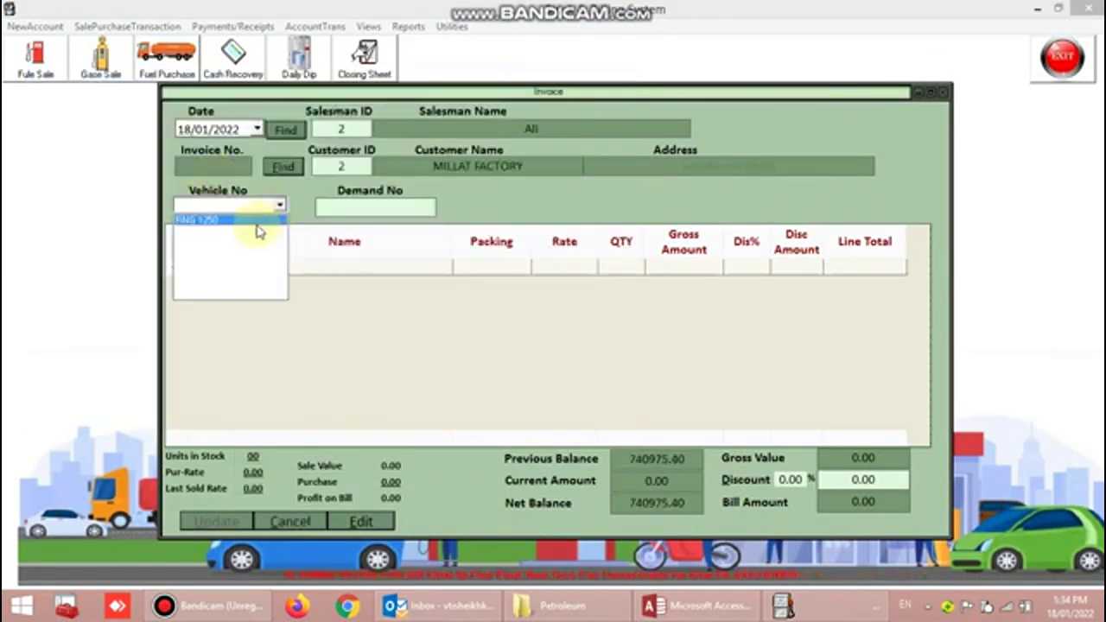
{"action": "left_click", "coordinate": [246, 217]}
{"action": "left_click", "coordinate": [365, 207]}
{"action": "type", "text": "545"}
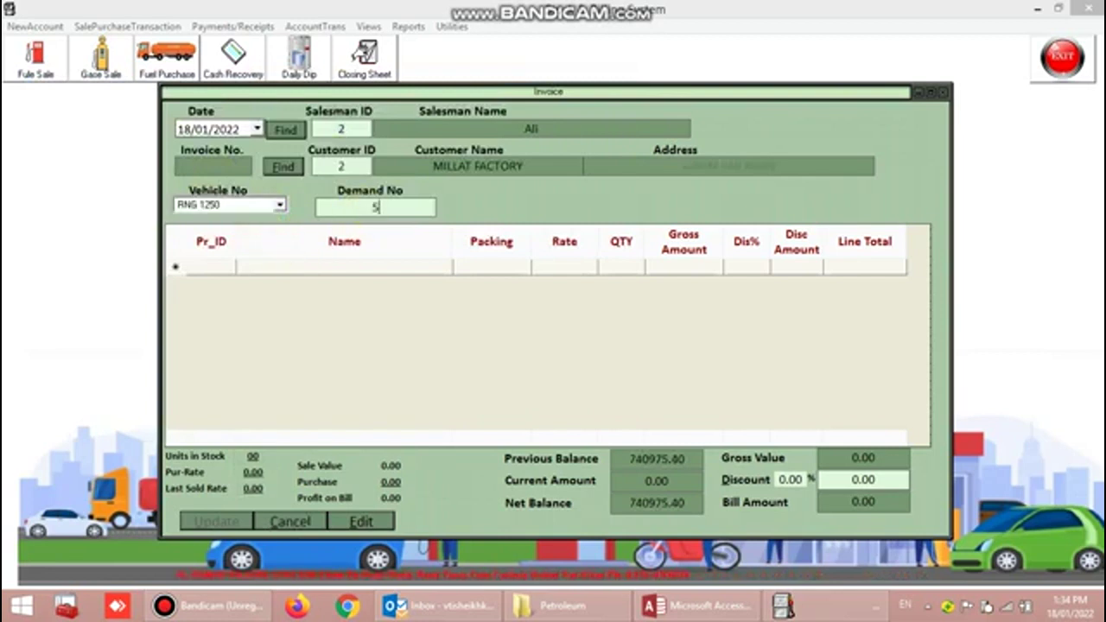
- Add a QUARTZ 9000 PC4 line at 1500, then cancel the invoice and close its window
{"action": "left_click", "coordinate": [223, 270]}
{"action": "left_click", "coordinate": [227, 268]}
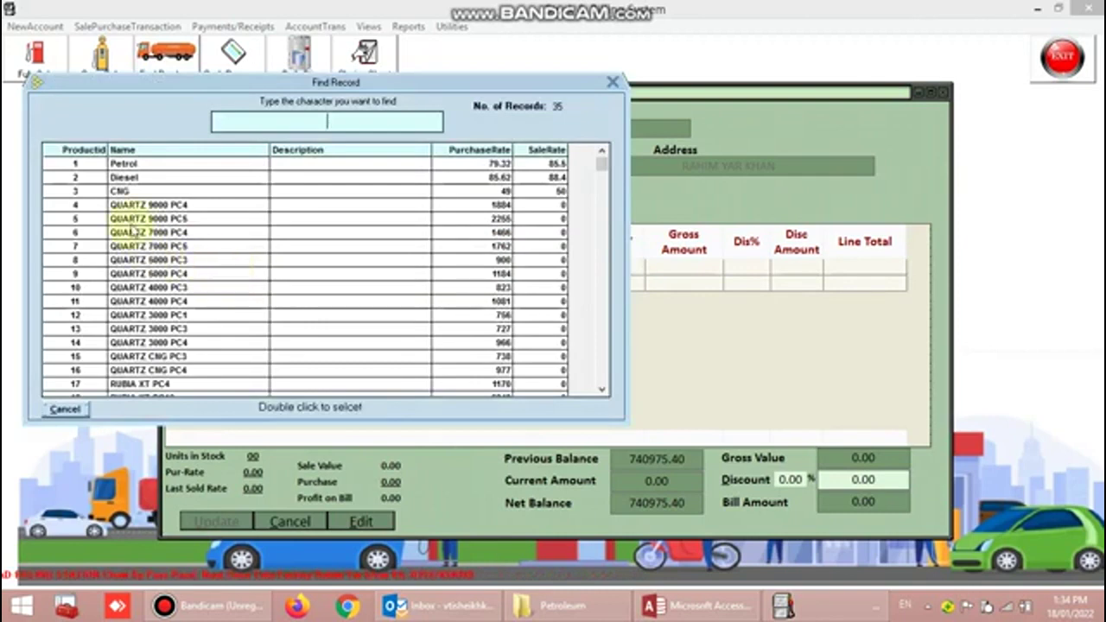
{"action": "left_click", "coordinate": [143, 204]}
{"action": "double_click", "coordinate": [143, 205]}
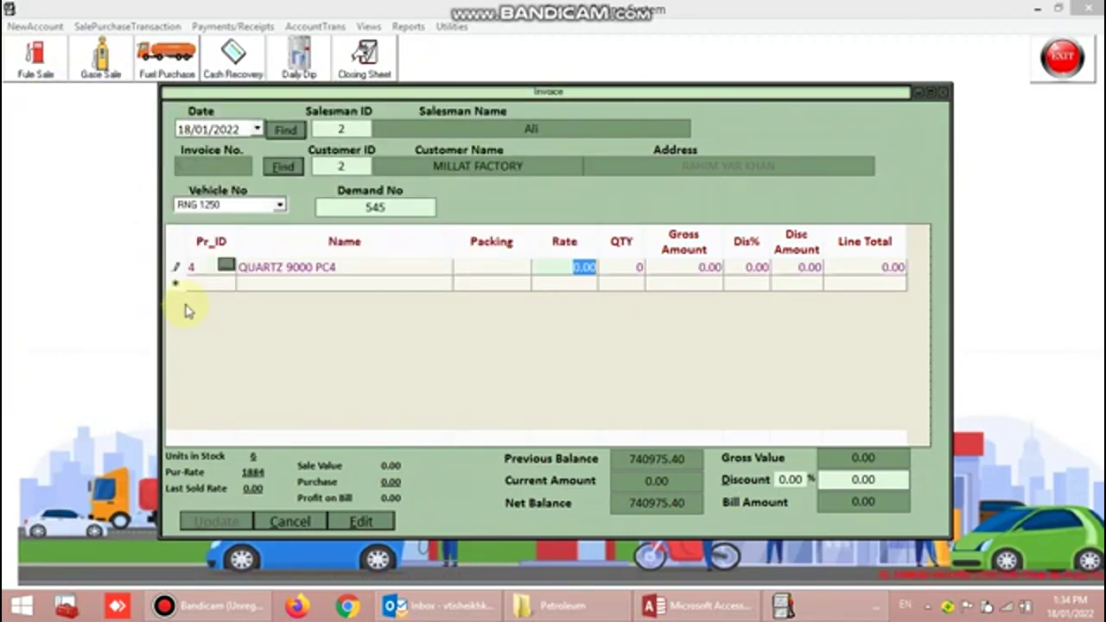
{"action": "type", "text": "15"}
{"action": "key", "text": "Return"}
{"action": "type", "text": "1"}
{"action": "key", "text": "Return"}
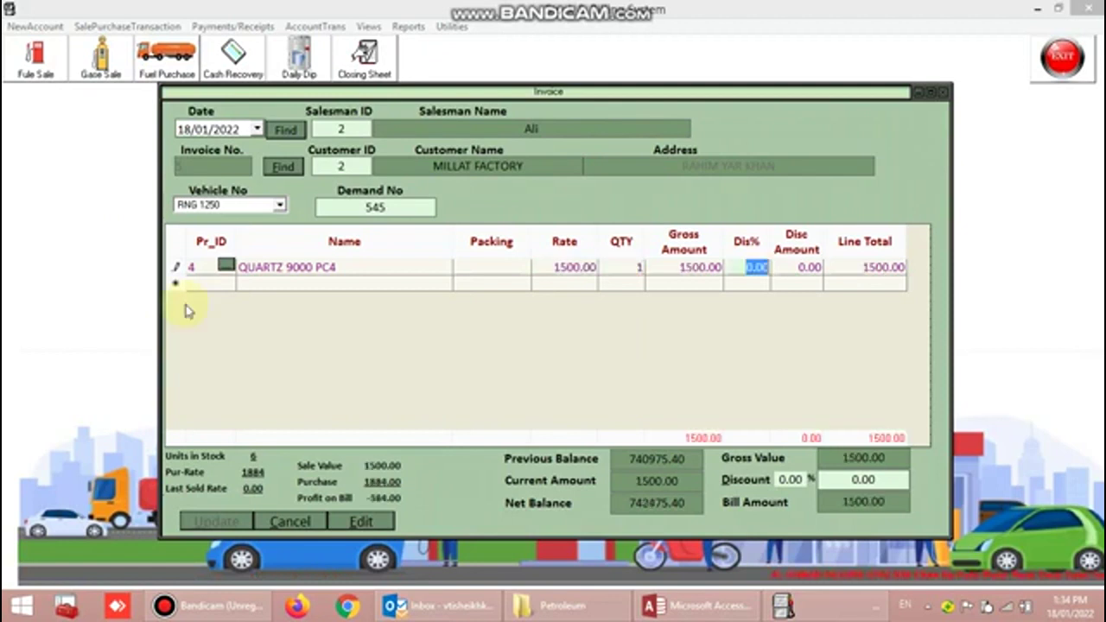
{"action": "key", "text": "Return"}
{"action": "key", "text": "Return"}
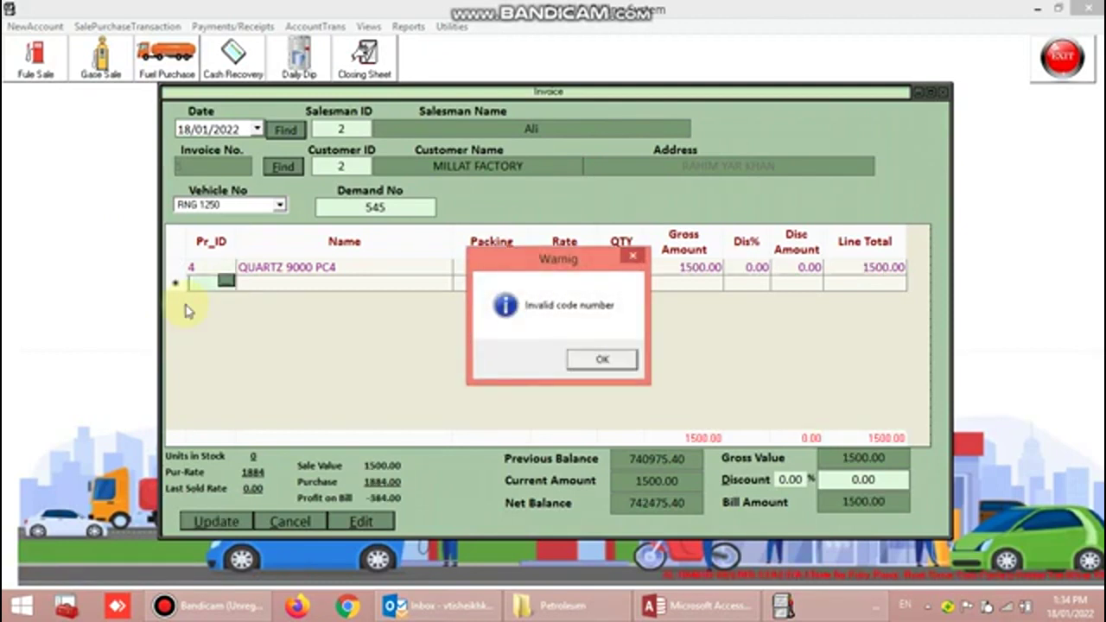
{"action": "key", "text": "Return"}
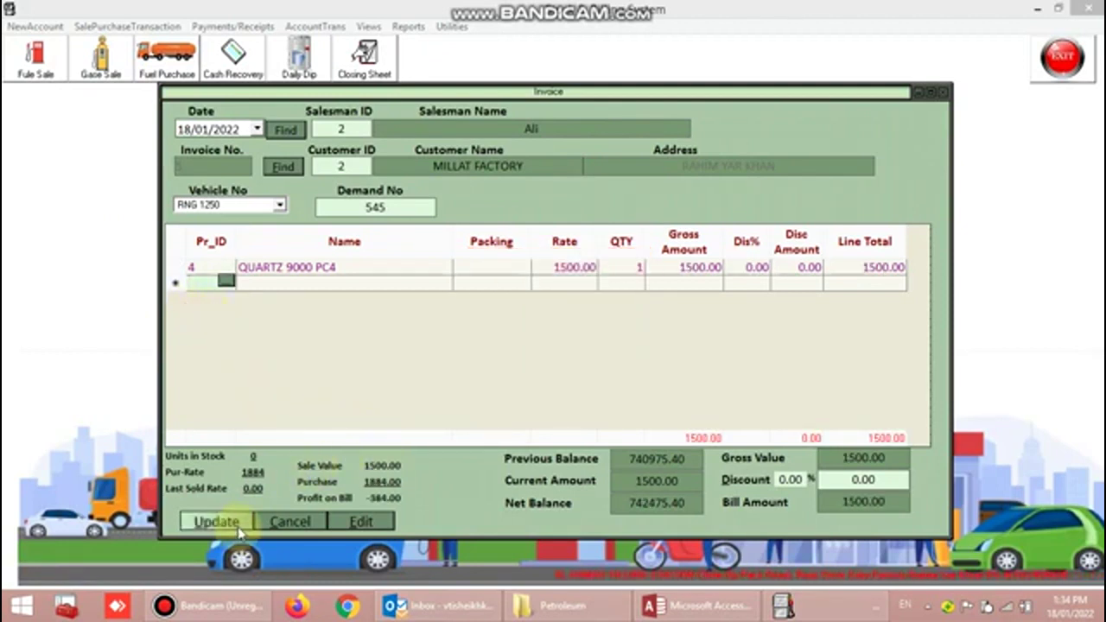
{"action": "left_click", "coordinate": [291, 523]}
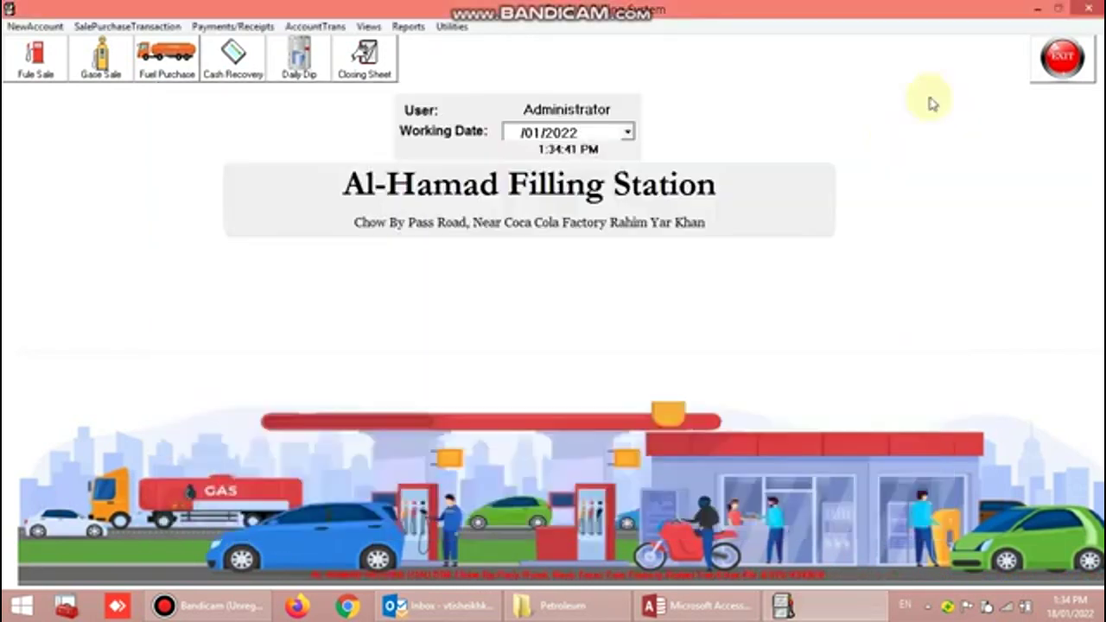
{"action": "left_click", "coordinate": [939, 92]}
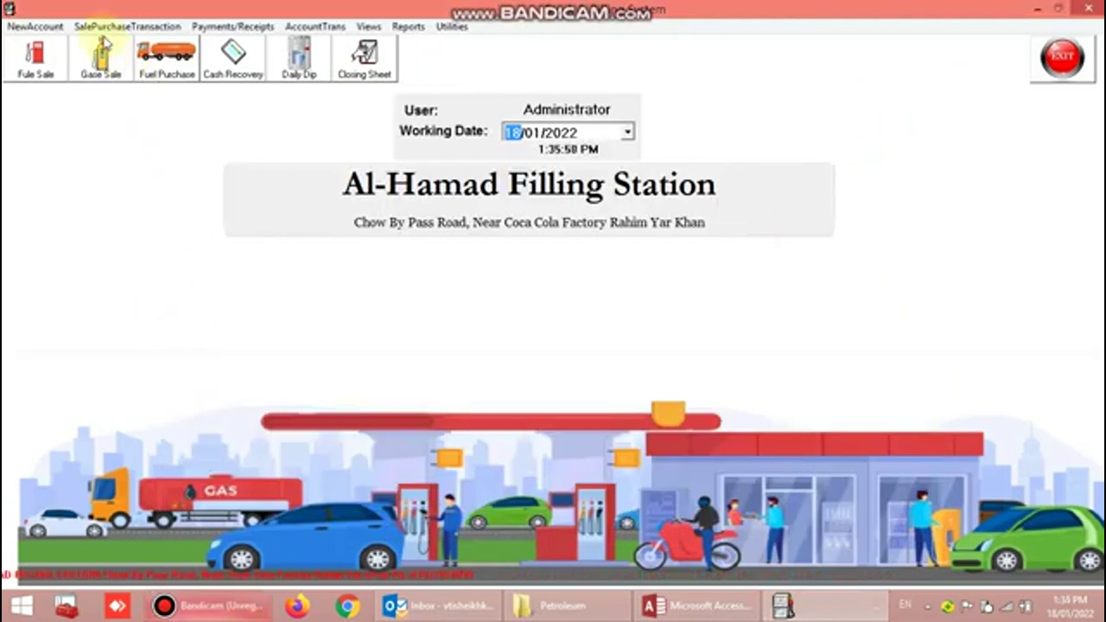
- Start a fuel product purchase with Total Parco Pakistan as supplier and carriage
{"action": "left_click", "coordinate": [102, 26]}
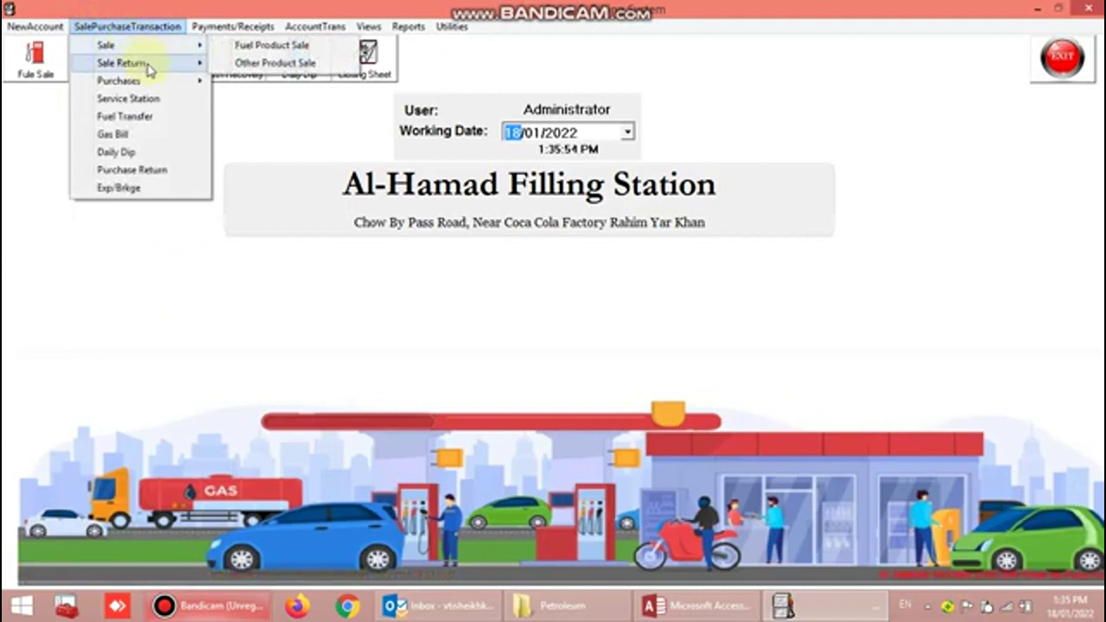
{"action": "mouse_move", "coordinate": [148, 66]}
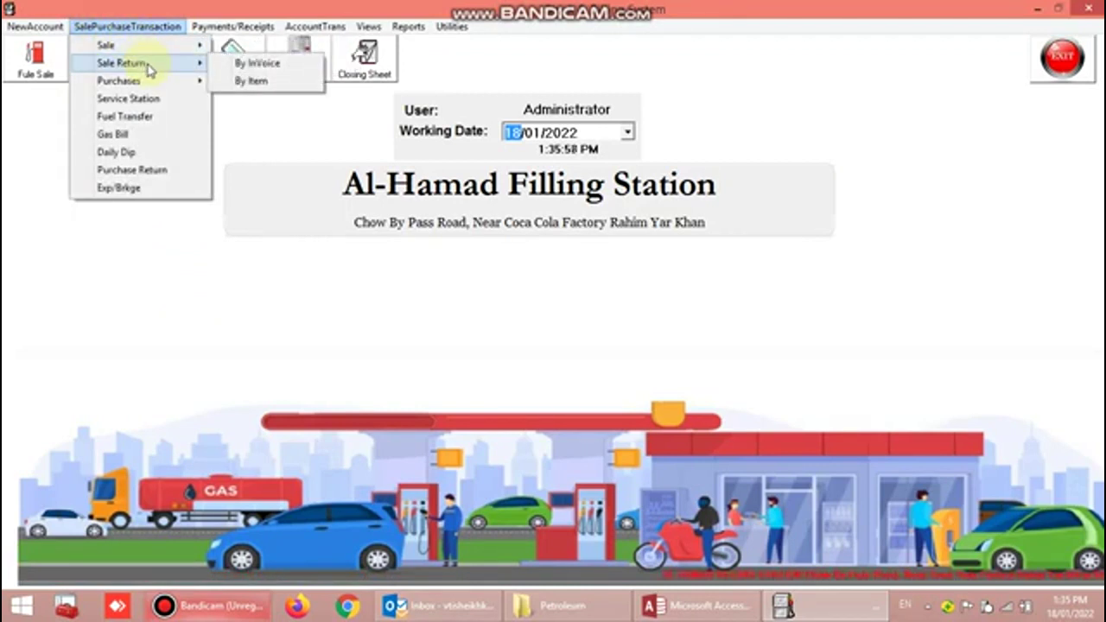
{"action": "mouse_move", "coordinate": [171, 88]}
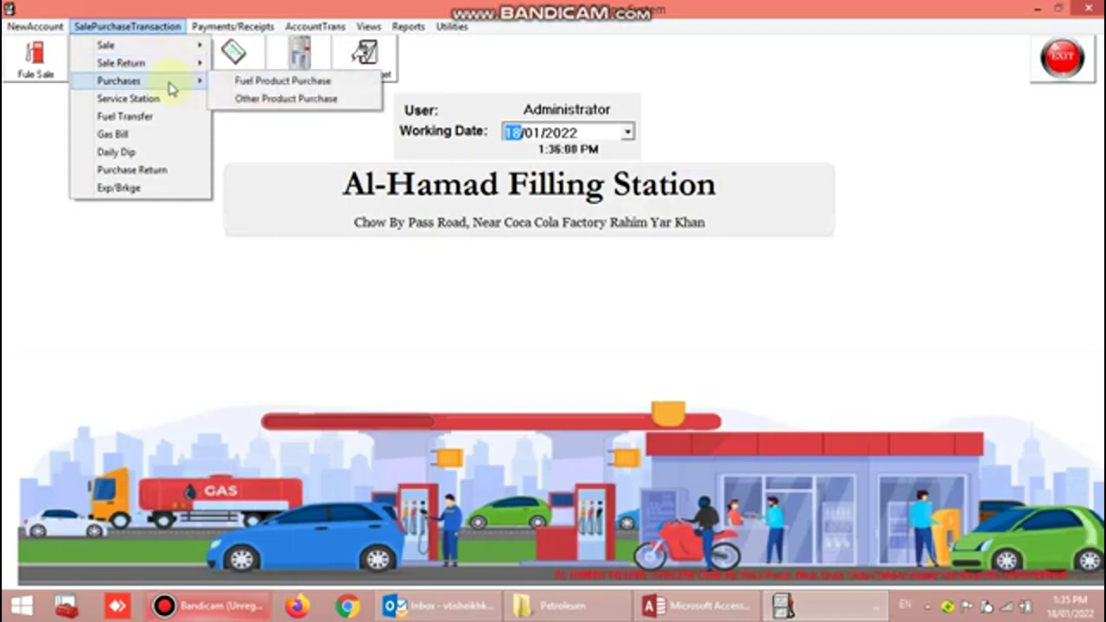
{"action": "left_click", "coordinate": [265, 86]}
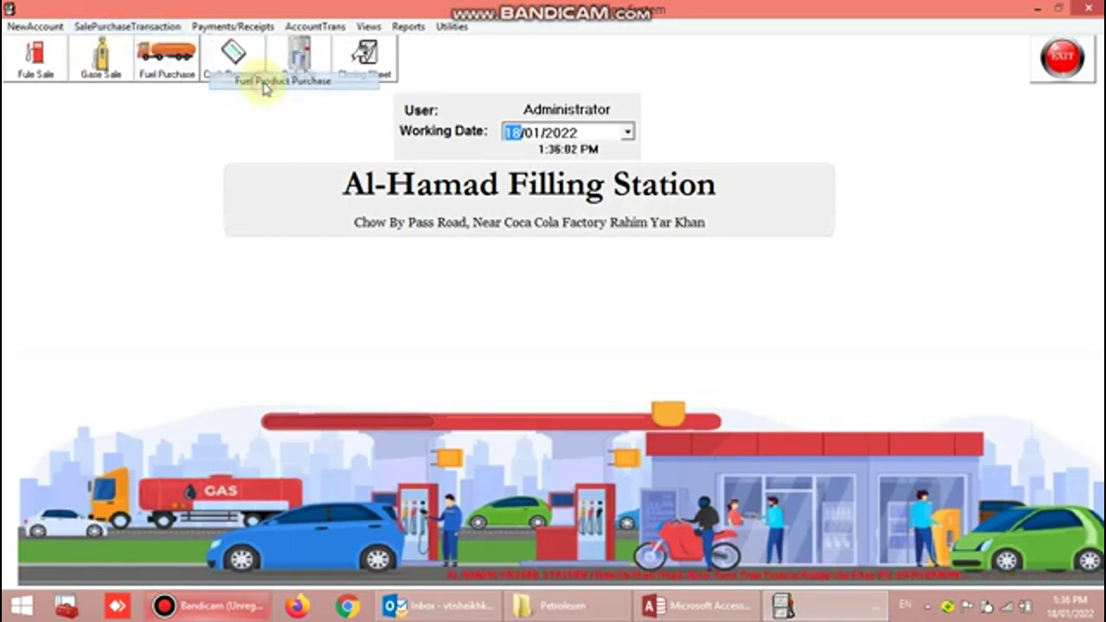
{"action": "left_click", "coordinate": [163, 234]}
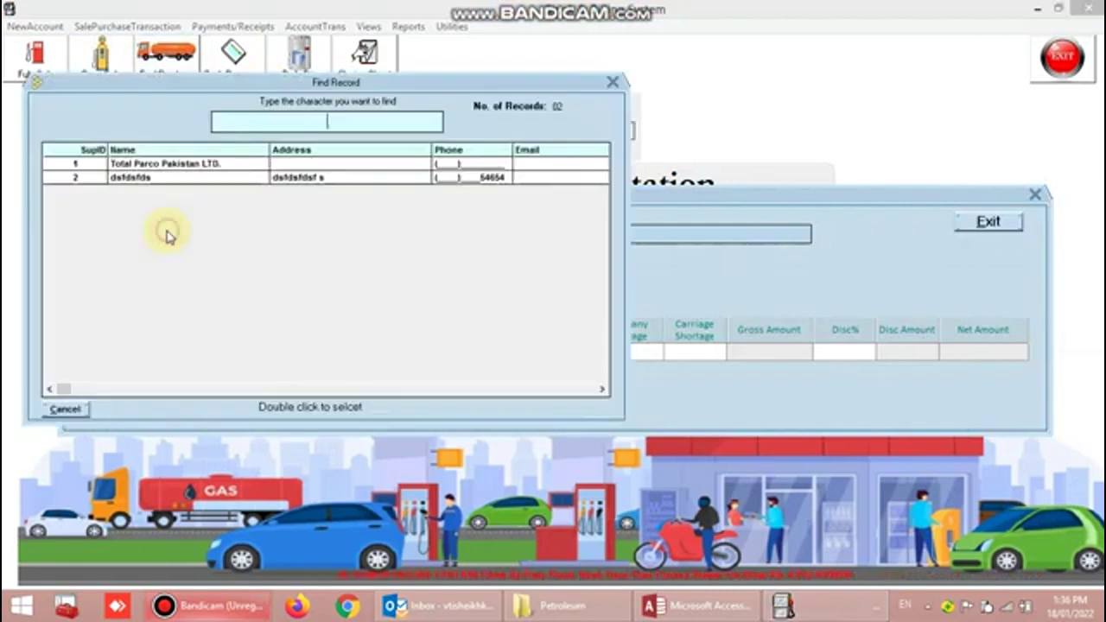
{"action": "double_click", "coordinate": [168, 163]}
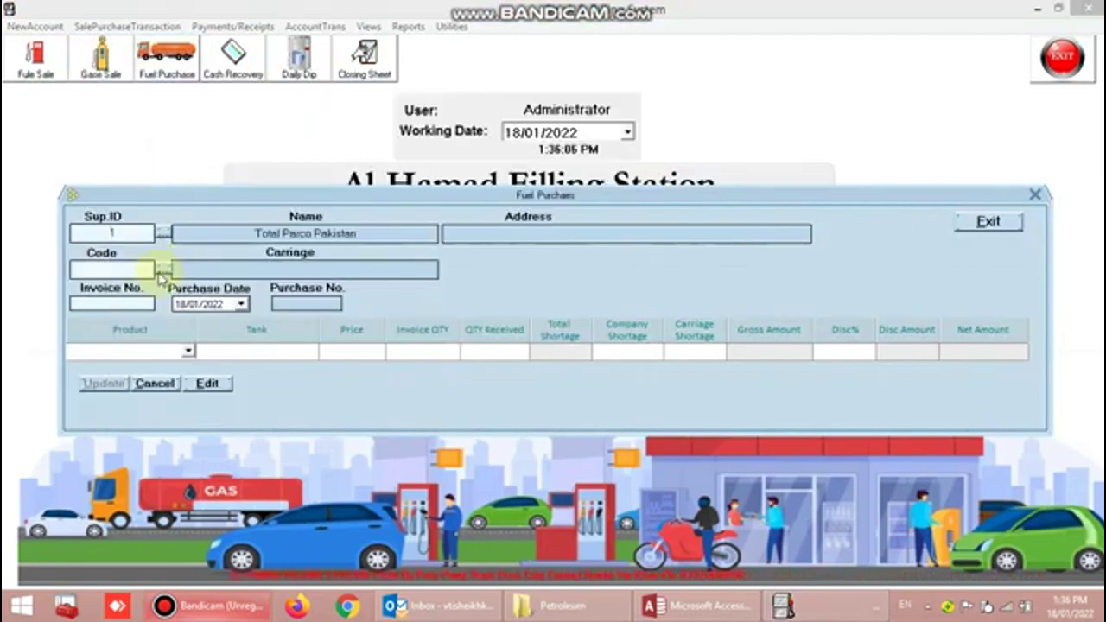
{"action": "left_click", "coordinate": [161, 272]}
{"action": "double_click", "coordinate": [163, 167]}
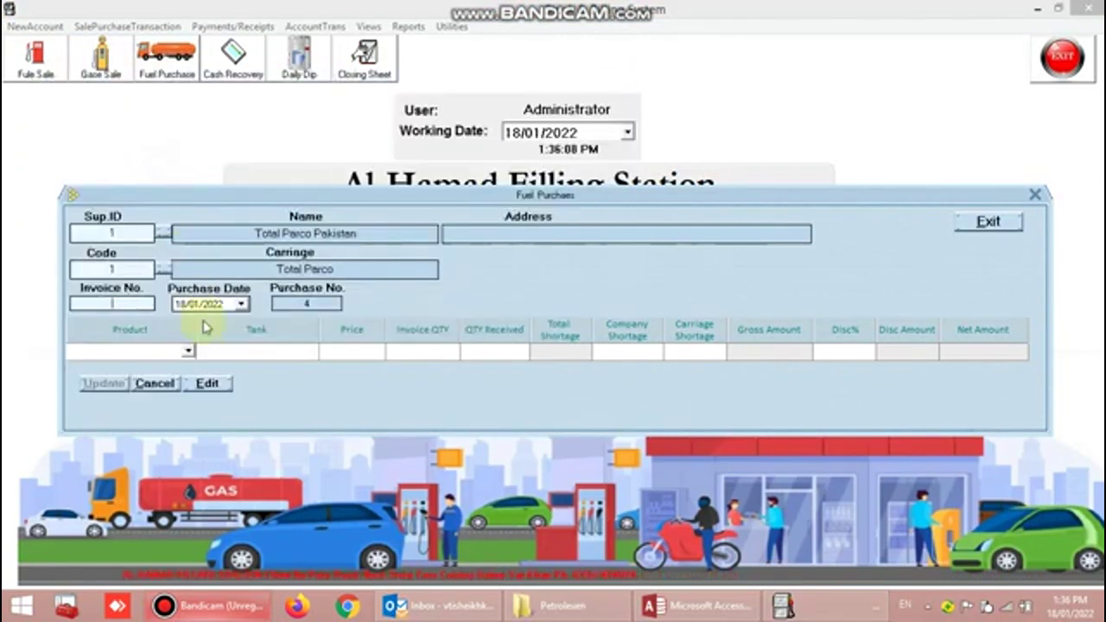
- Enter Petrol from Tank Petrol 1 at price 150 with 15000 received
{"action": "left_click", "coordinate": [129, 304]}
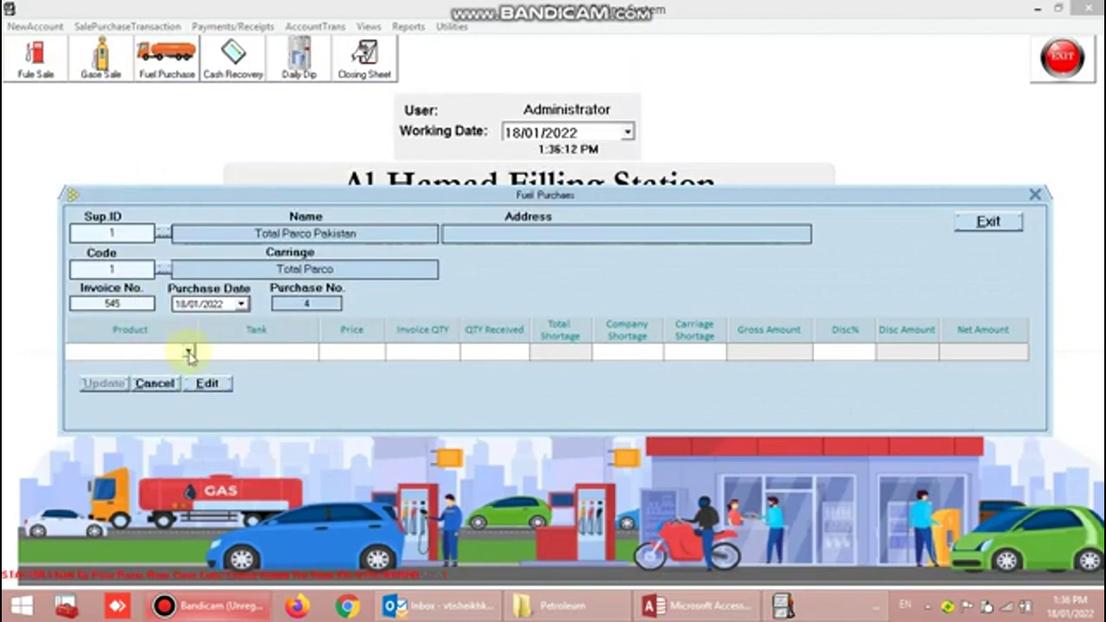
{"action": "left_click", "coordinate": [187, 350]}
{"action": "left_click", "coordinate": [140, 384]}
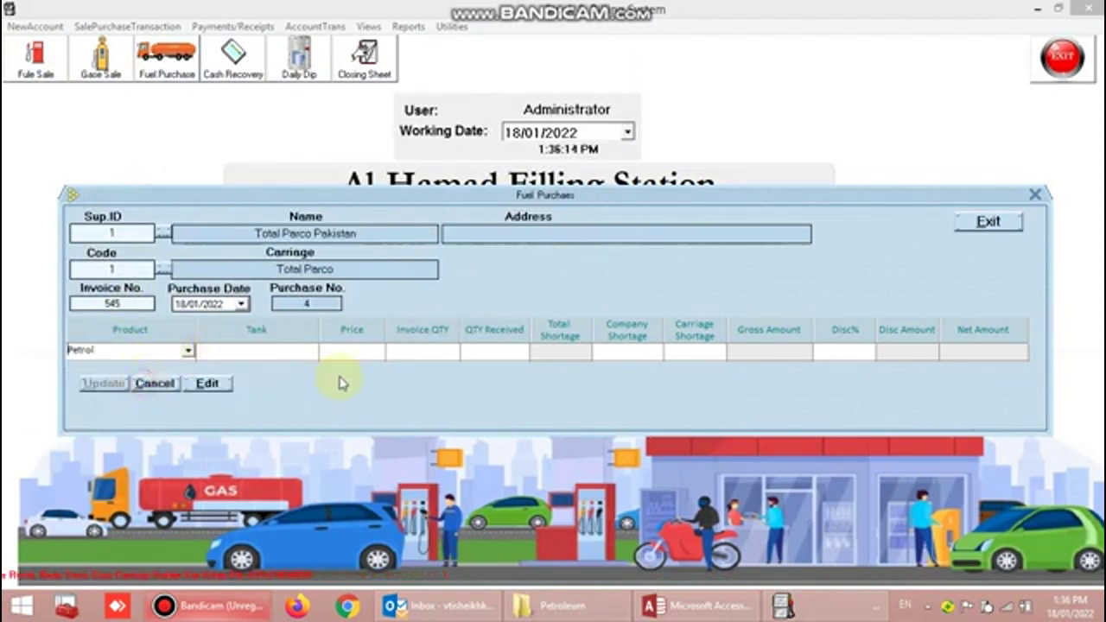
{"action": "left_click", "coordinate": [316, 352]}
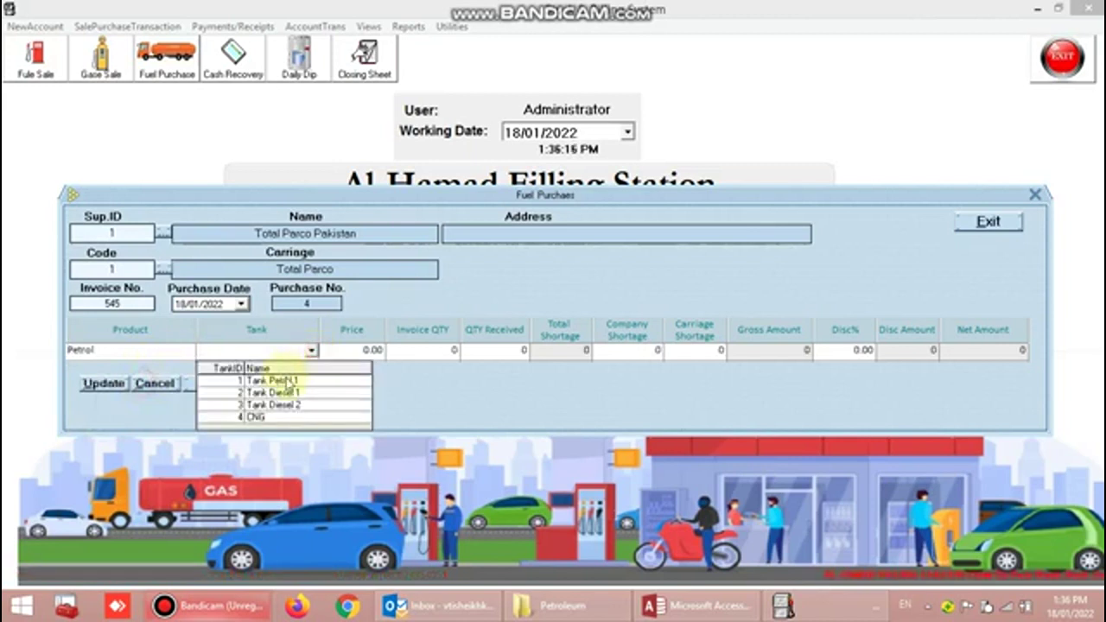
{"action": "left_click", "coordinate": [294, 380]}
{"action": "key", "text": "Tab"}
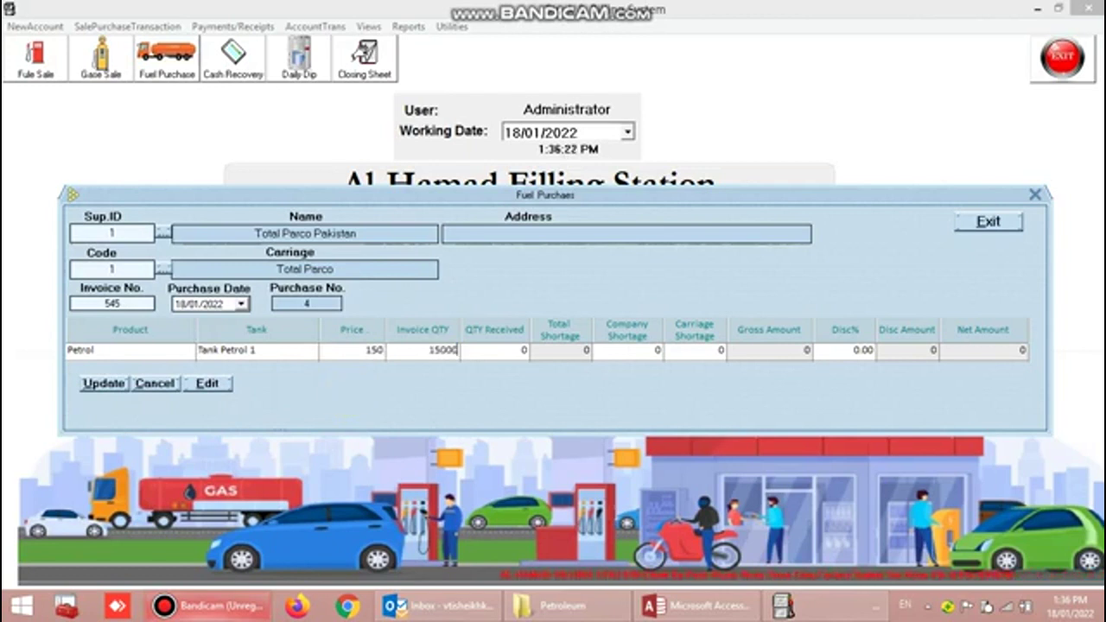
{"action": "key", "text": "Tab"}
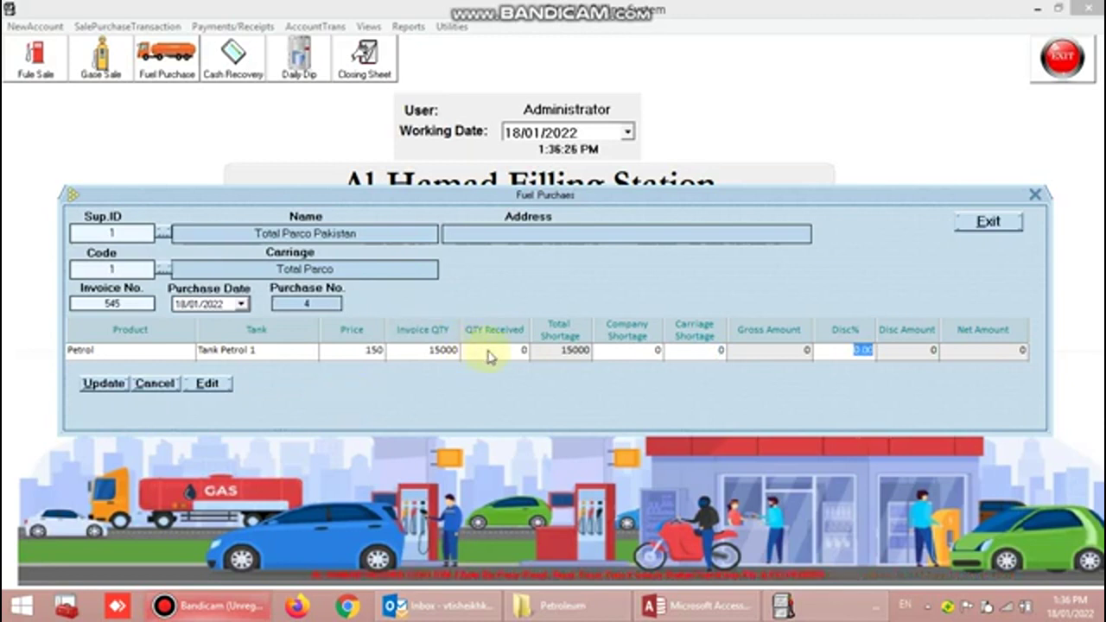
{"action": "left_click", "coordinate": [525, 350]}
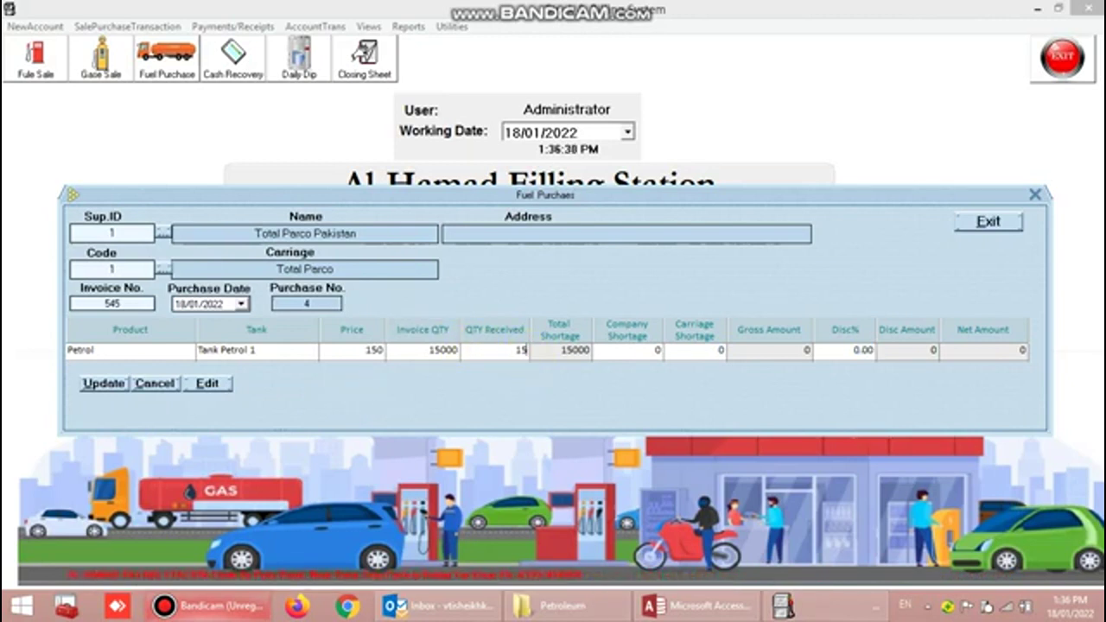
{"action": "type", "text": "15000"}
{"action": "key", "text": "Tab"}
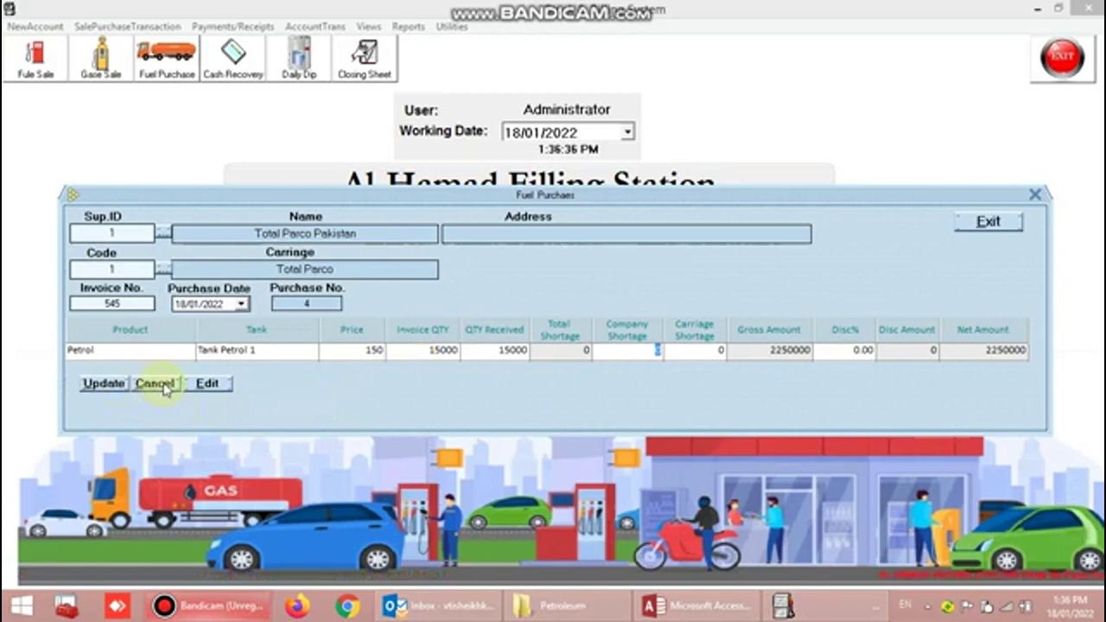
- Cancel the unsaved fuel purchase and close the form
{"action": "left_click", "coordinate": [165, 388]}
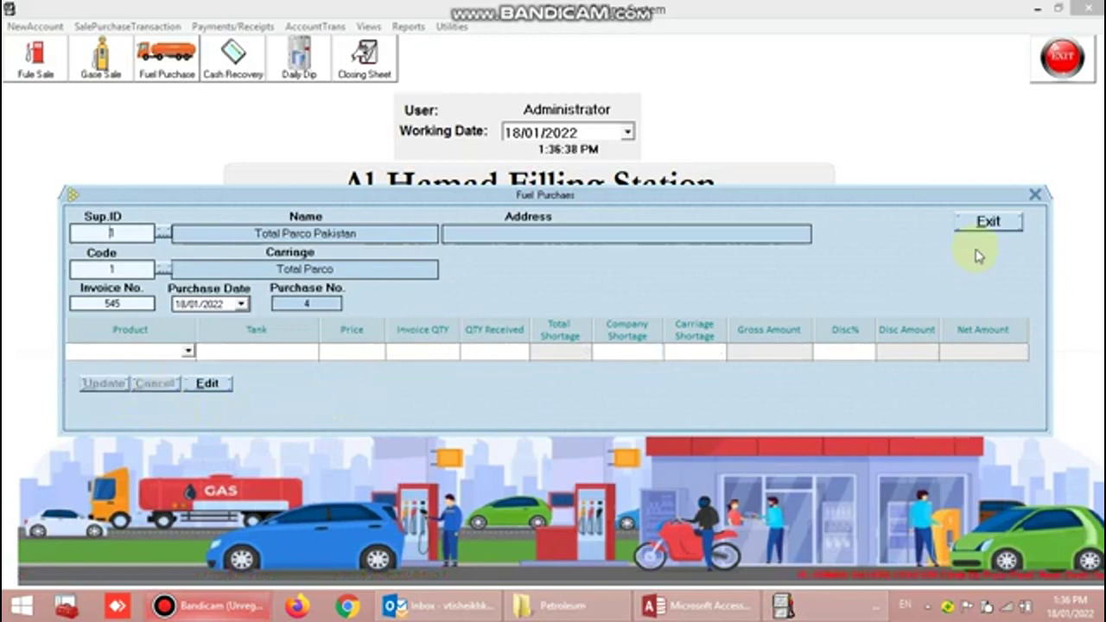
{"action": "left_click", "coordinate": [988, 222]}
{"action": "left_click", "coordinate": [108, 26]}
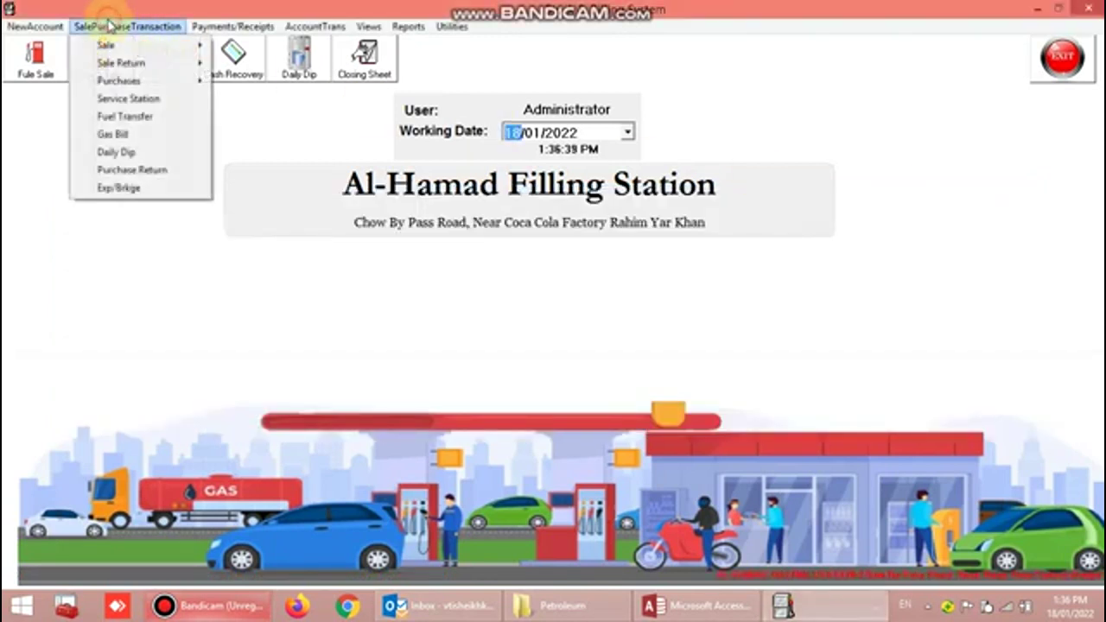
- Start a service station entry for SALEEM AND COMPANY, then cancel it and close the form
{"action": "left_click", "coordinate": [158, 101]}
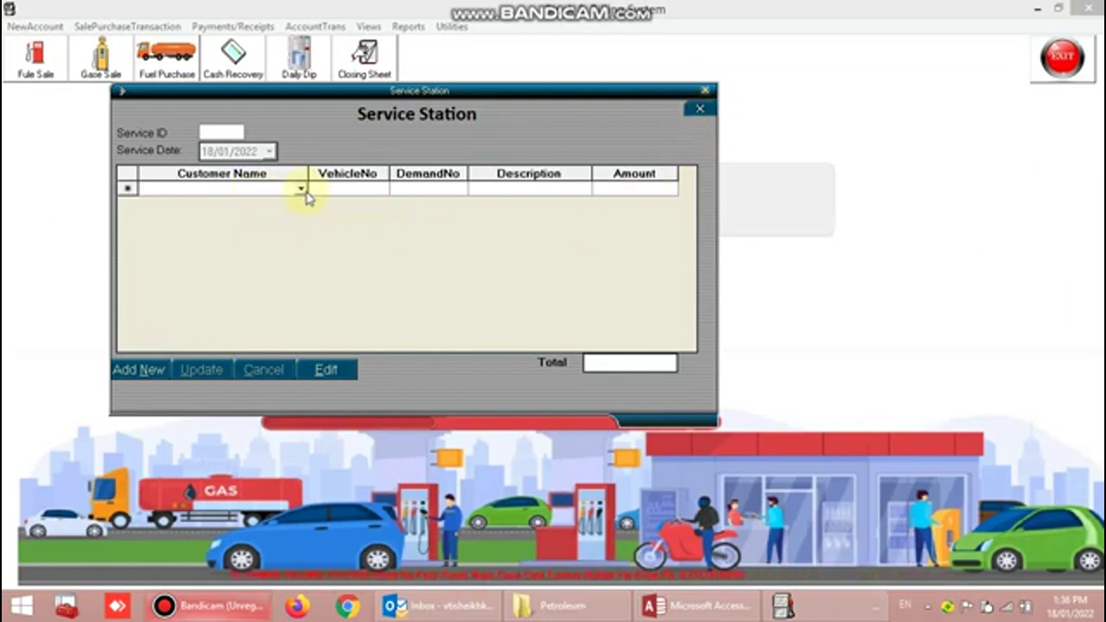
{"action": "left_click", "coordinate": [138, 370]}
{"action": "left_click", "coordinate": [300, 188]}
{"action": "left_click", "coordinate": [242, 228]}
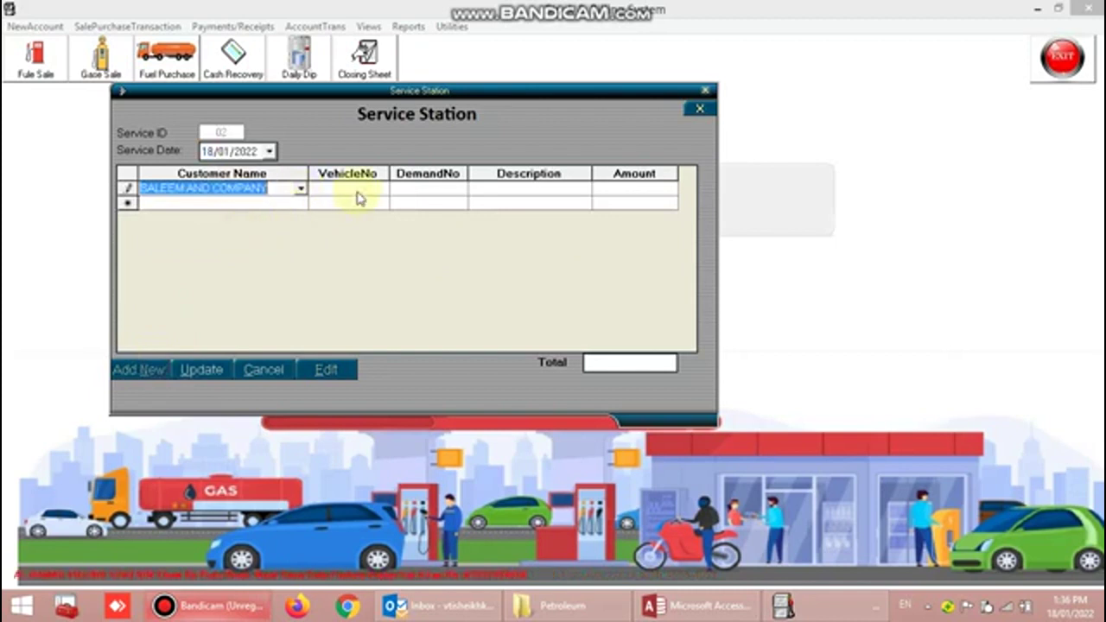
{"action": "key", "text": "Tab"}
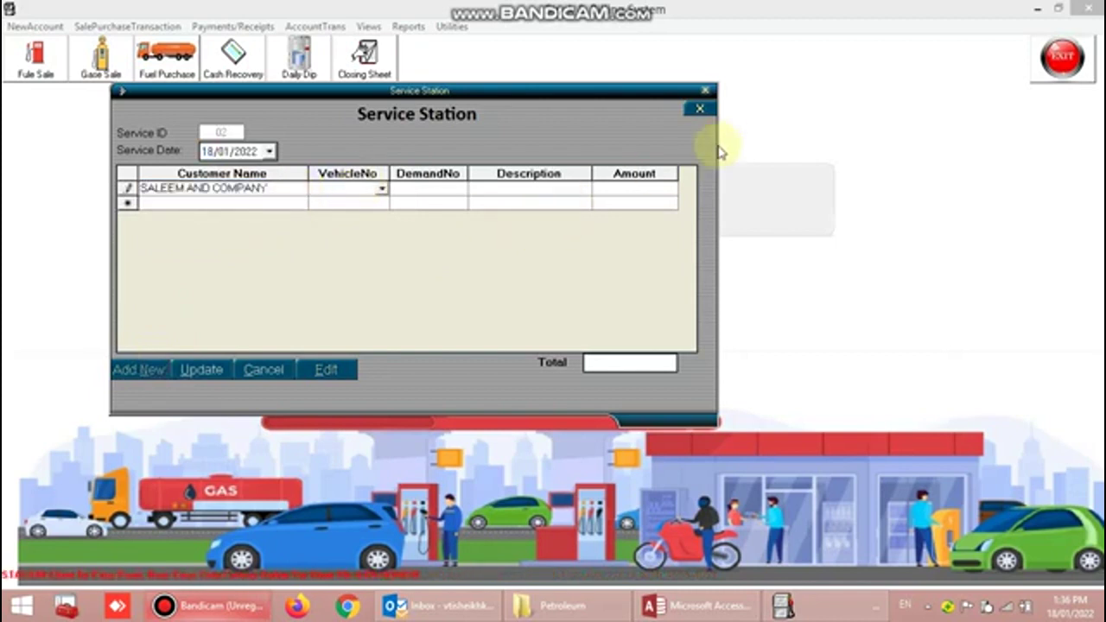
{"action": "left_click", "coordinate": [272, 370]}
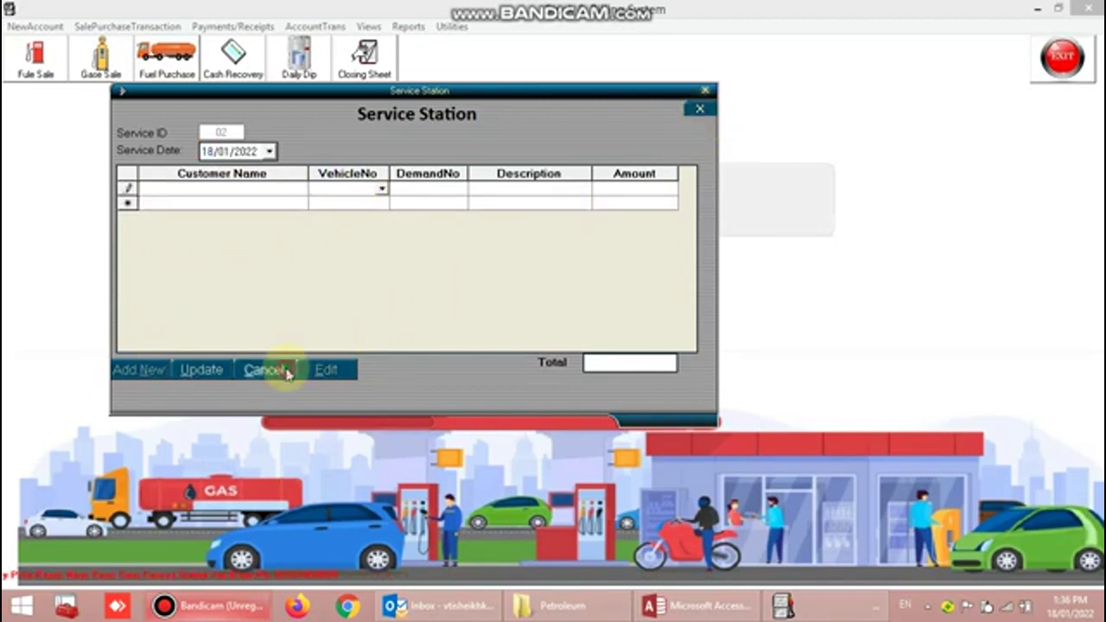
{"action": "left_click", "coordinate": [699, 108]}
{"action": "left_click", "coordinate": [113, 26]}
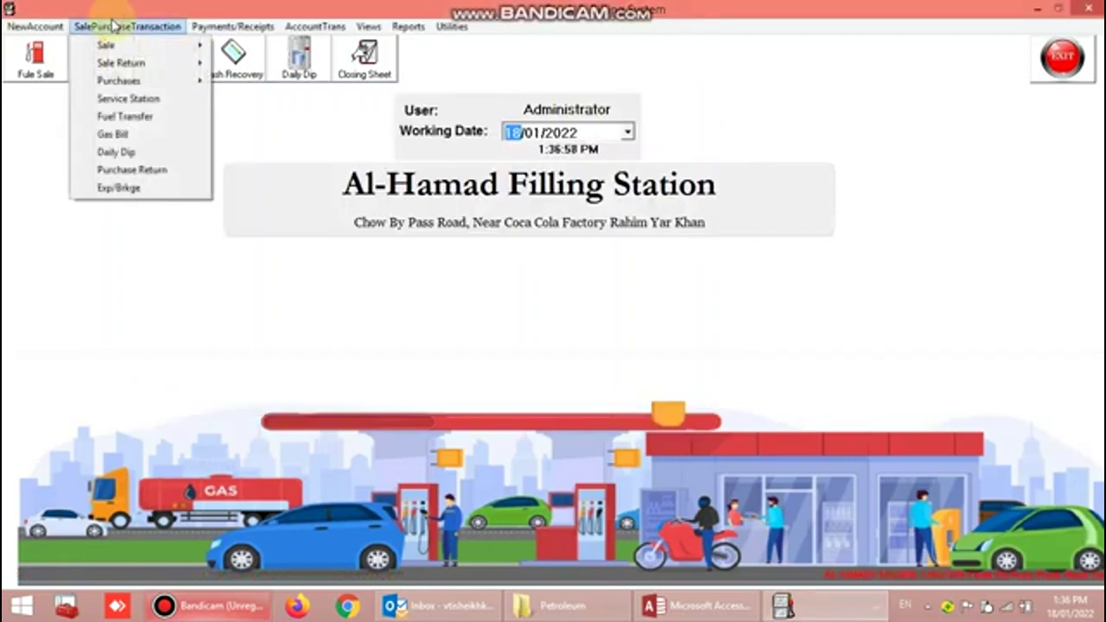
{"action": "left_click", "coordinate": [125, 116]}
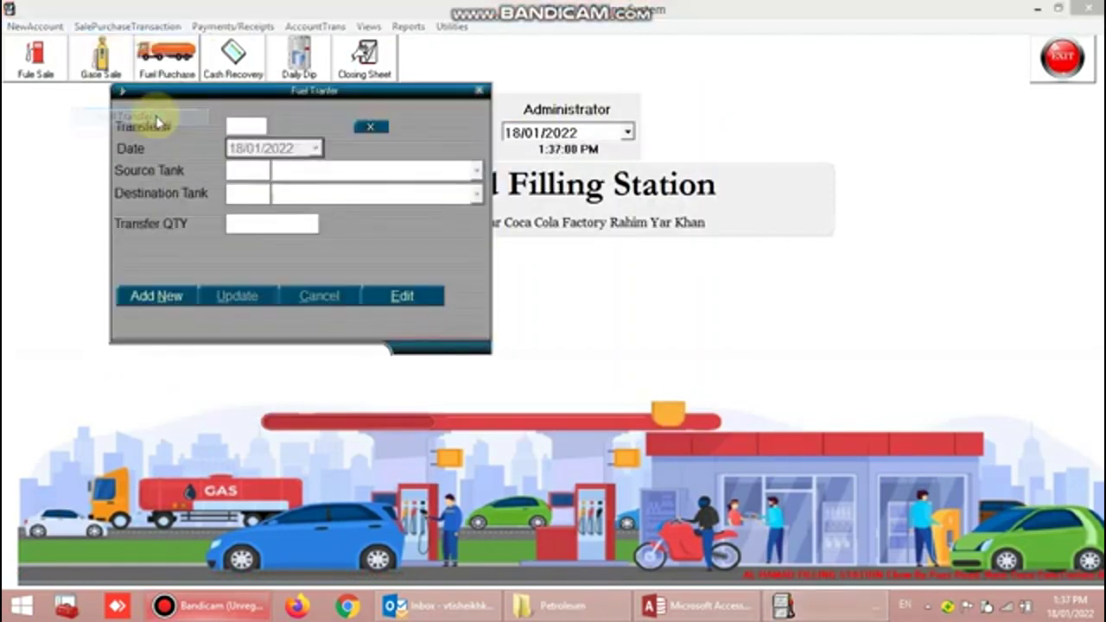
{"action": "left_click", "coordinate": [370, 127]}
{"action": "left_click", "coordinate": [127, 26]}
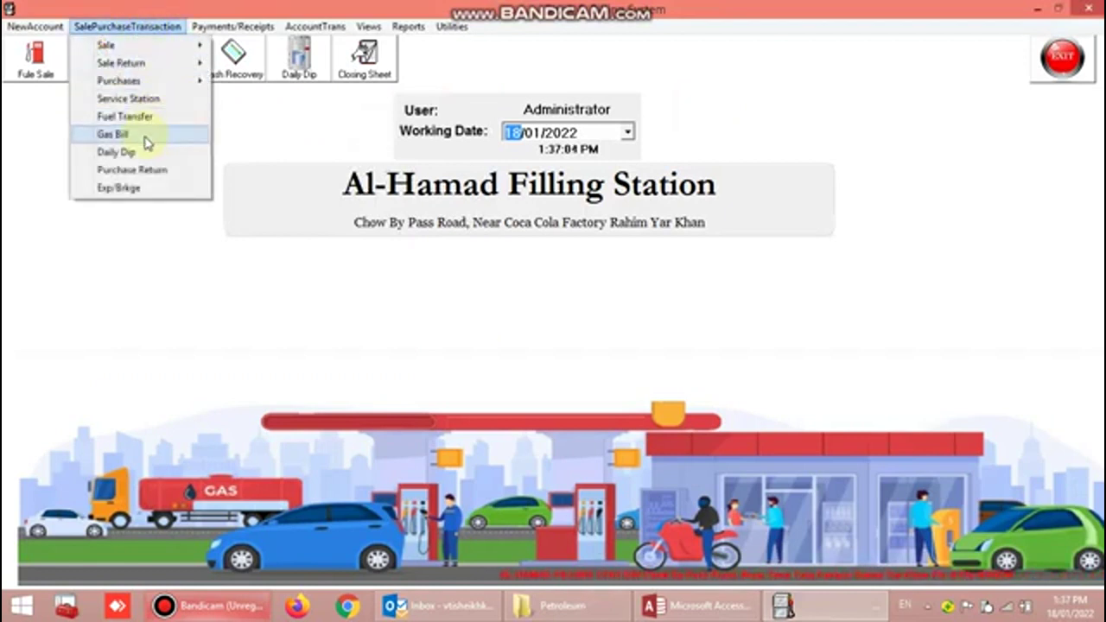
{"action": "left_click", "coordinate": [112, 134]}
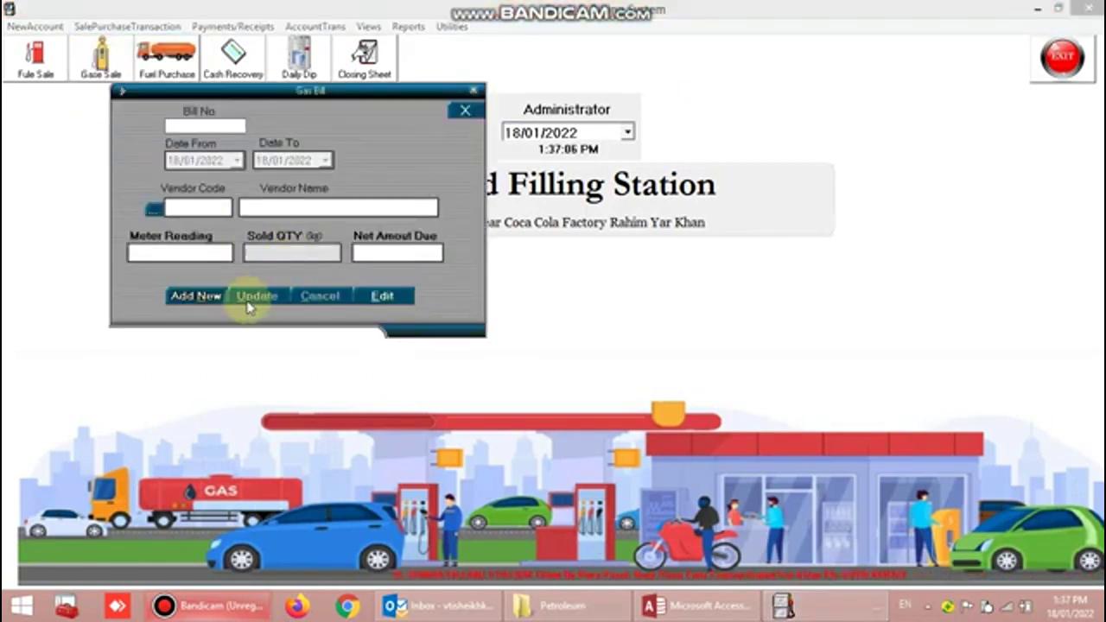
{"action": "left_click", "coordinate": [201, 296]}
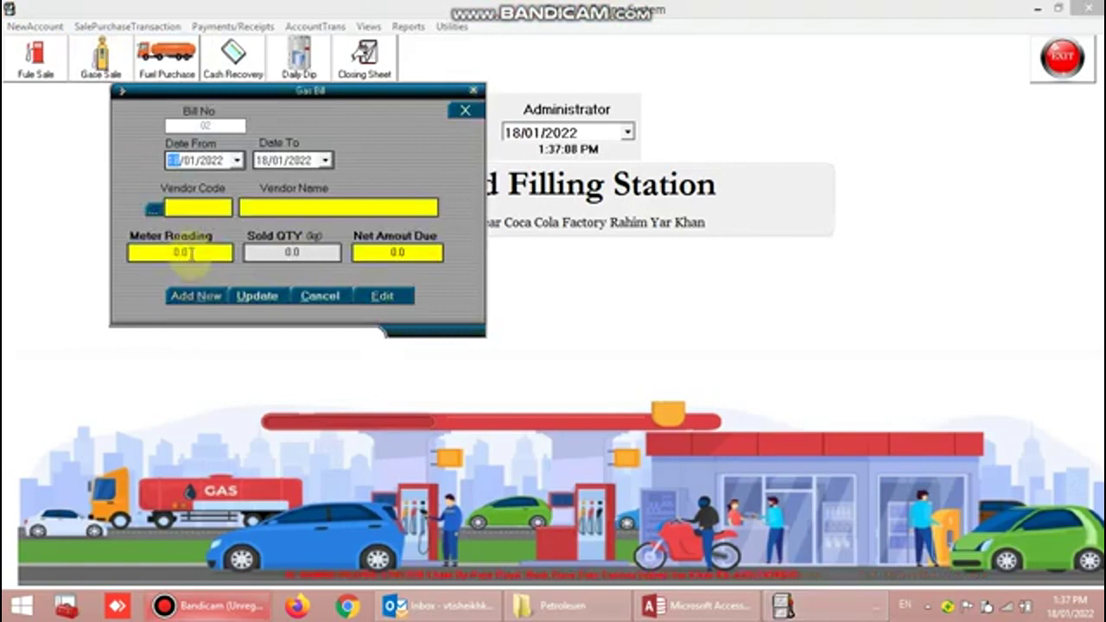
{"action": "left_click", "coordinate": [153, 208]}
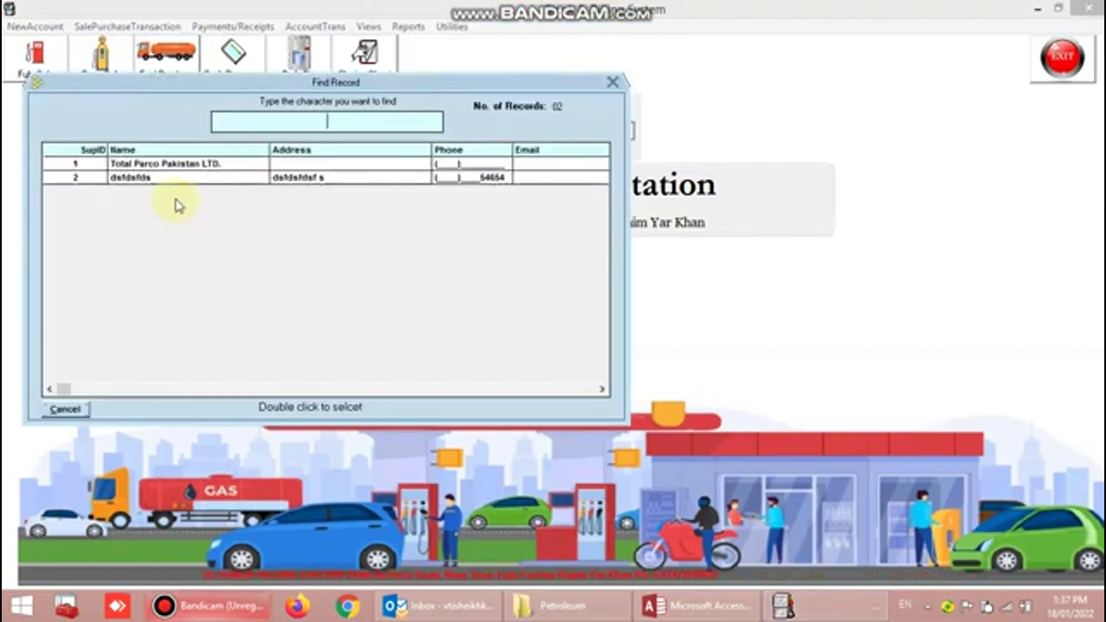
{"action": "double_click", "coordinate": [186, 163]}
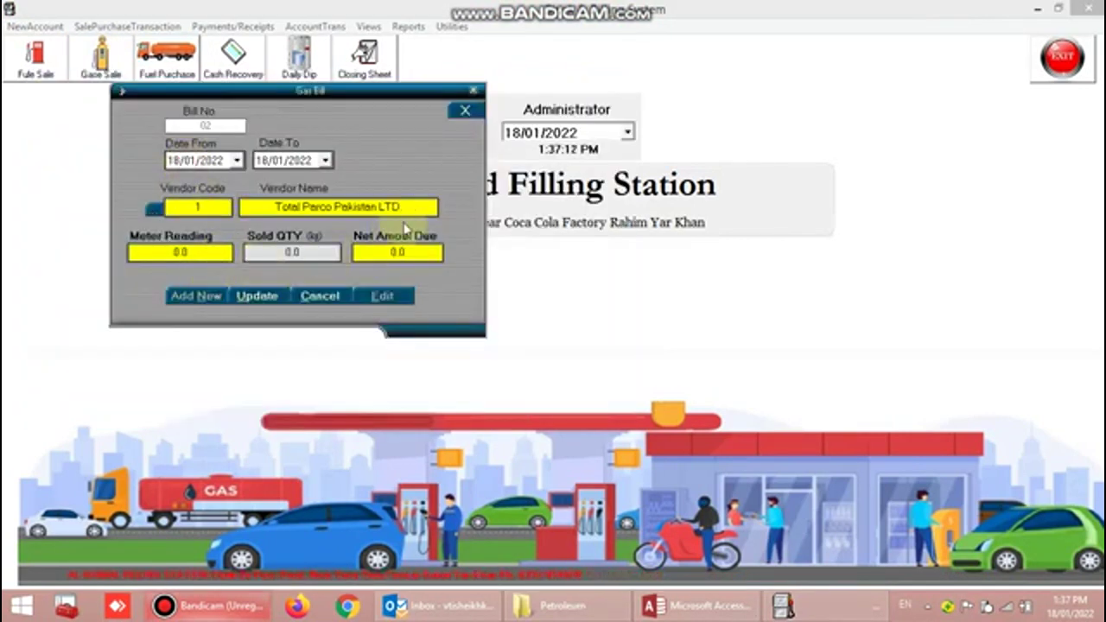
{"action": "left_click", "coordinate": [318, 296]}
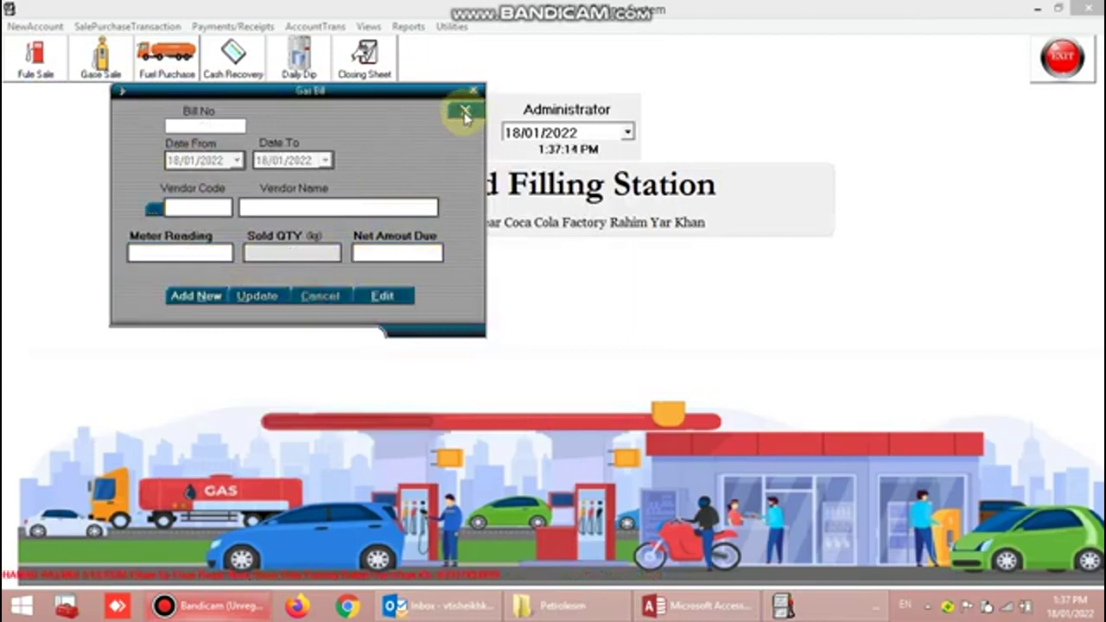
{"action": "left_click", "coordinate": [465, 113]}
{"action": "left_click", "coordinate": [96, 25]}
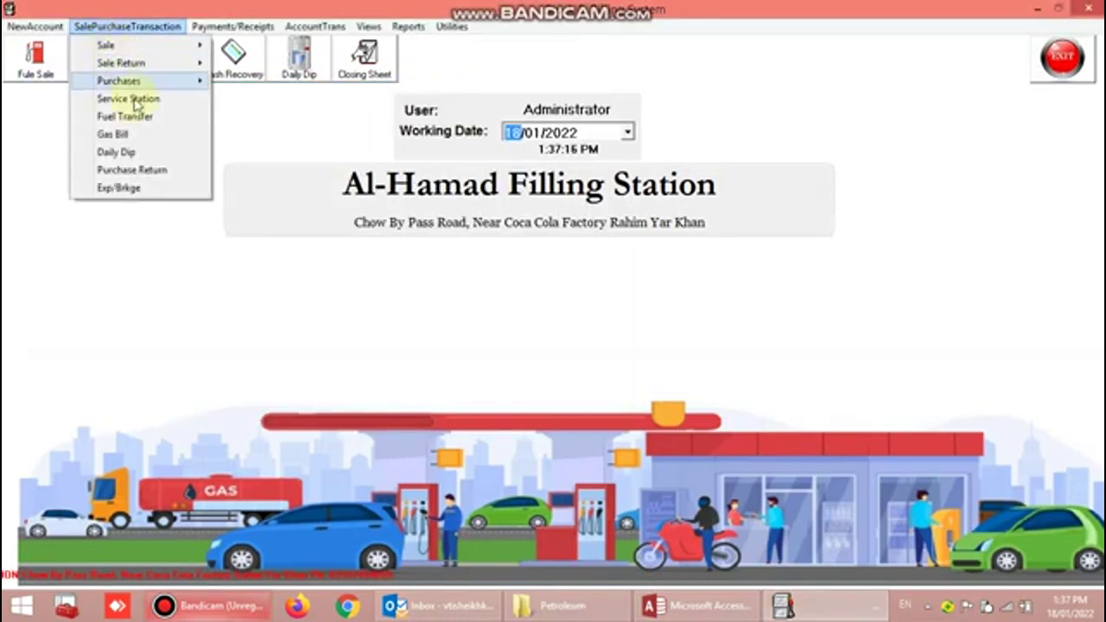
{"action": "left_click", "coordinate": [141, 154]}
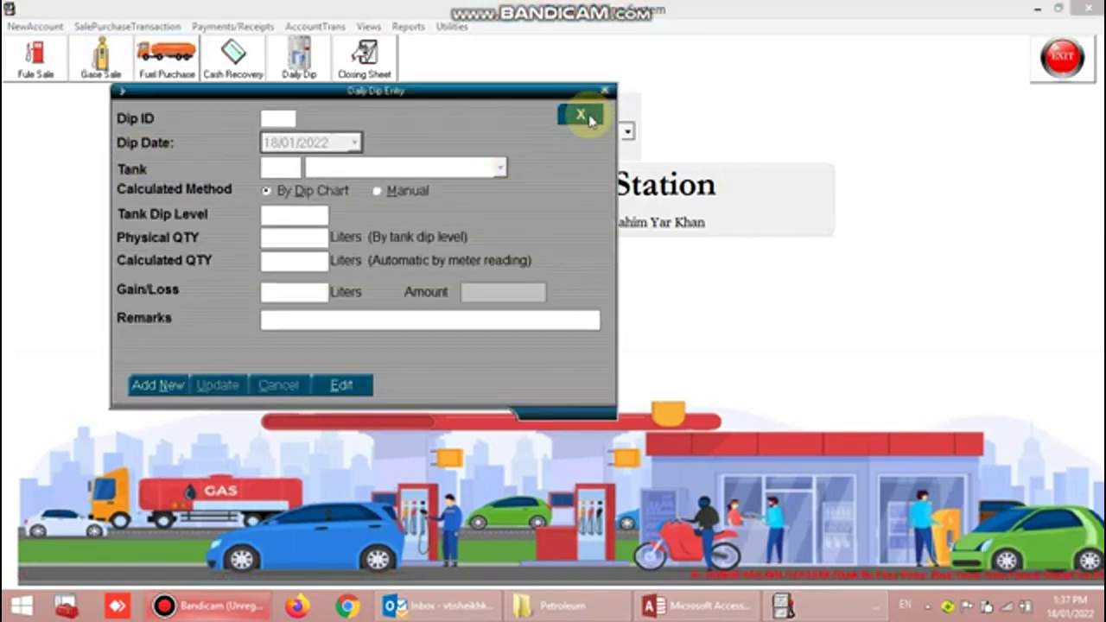
{"action": "left_click", "coordinate": [590, 118]}
{"action": "left_click", "coordinate": [127, 26]}
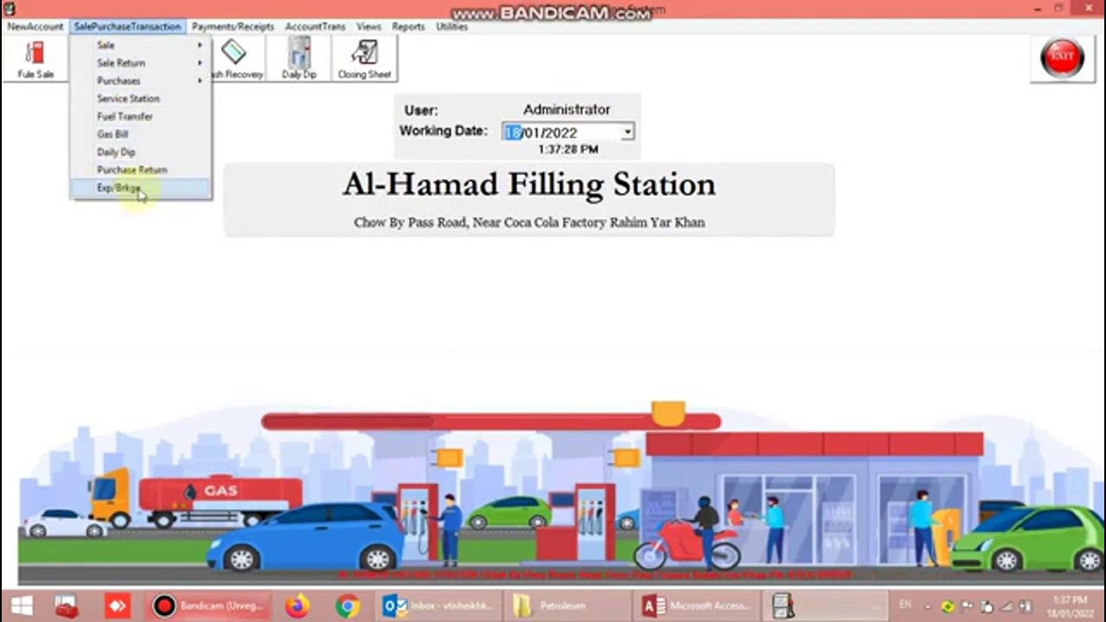
{"action": "mouse_move", "coordinate": [246, 31]}
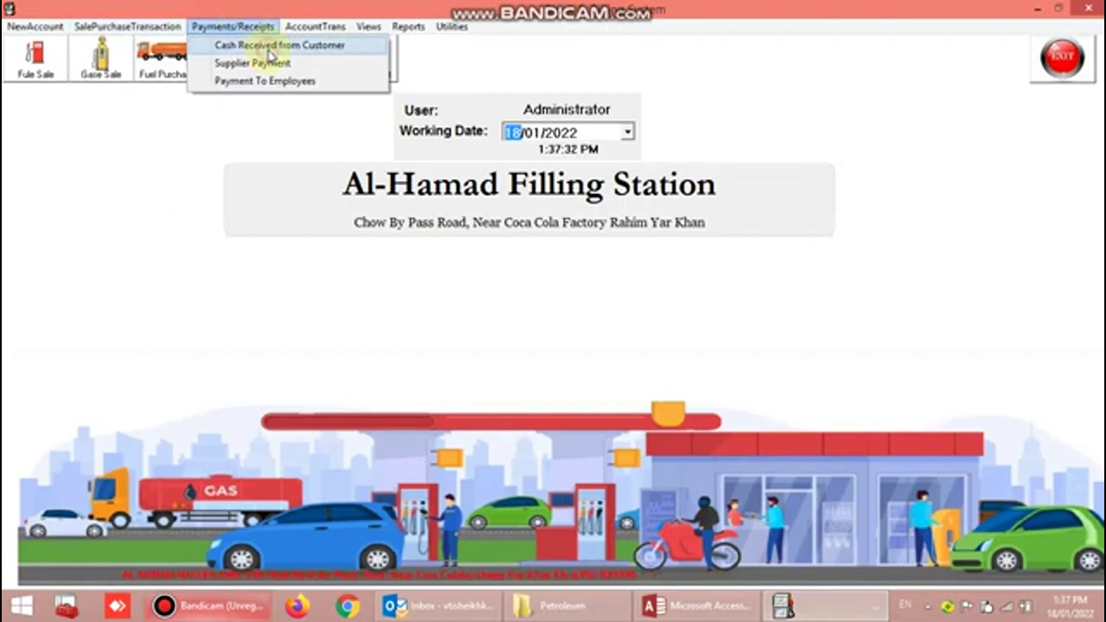
- Record and update a 5000.00 cash receipt from MILLAT FACTORY, then close the form
{"action": "left_click", "coordinate": [259, 44]}
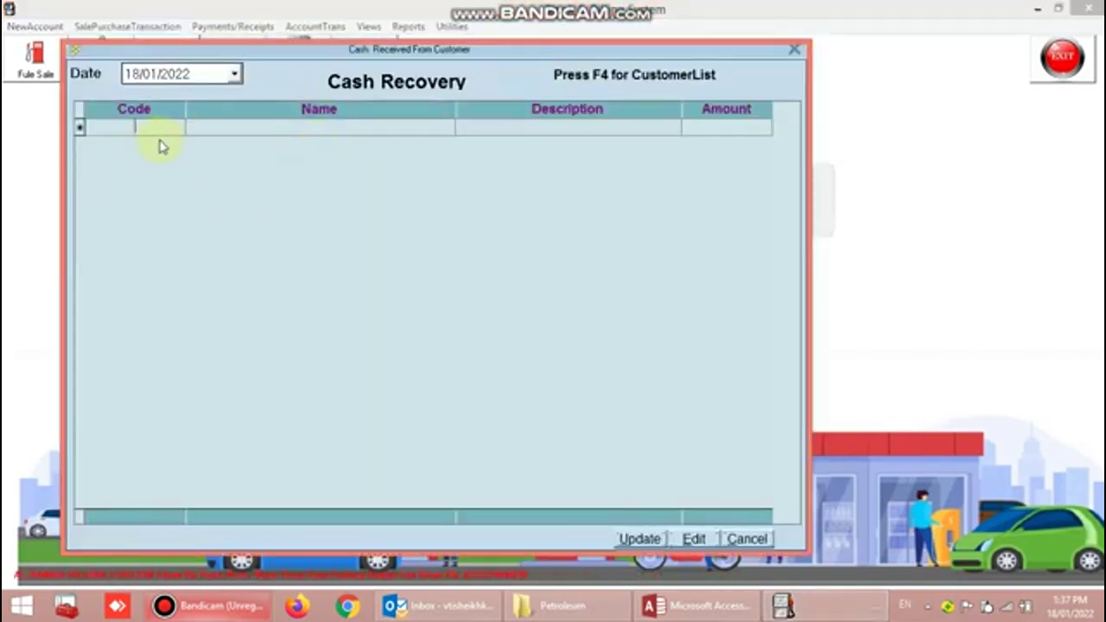
{"action": "key", "text": "F4"}
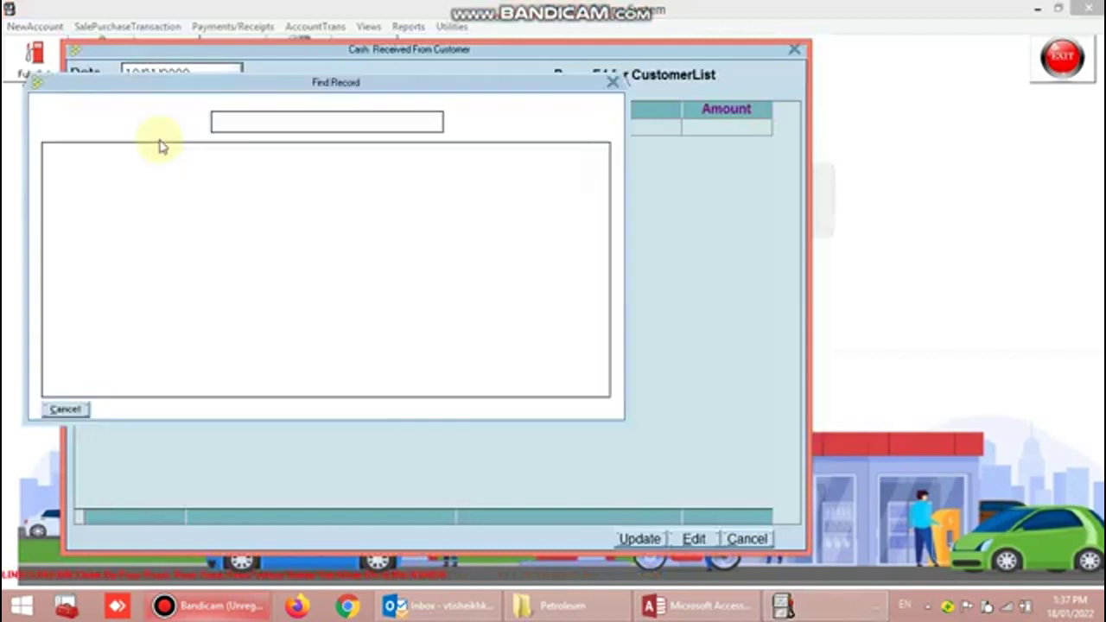
{"action": "left_click", "coordinate": [183, 177]}
{"action": "double_click", "coordinate": [184, 177]}
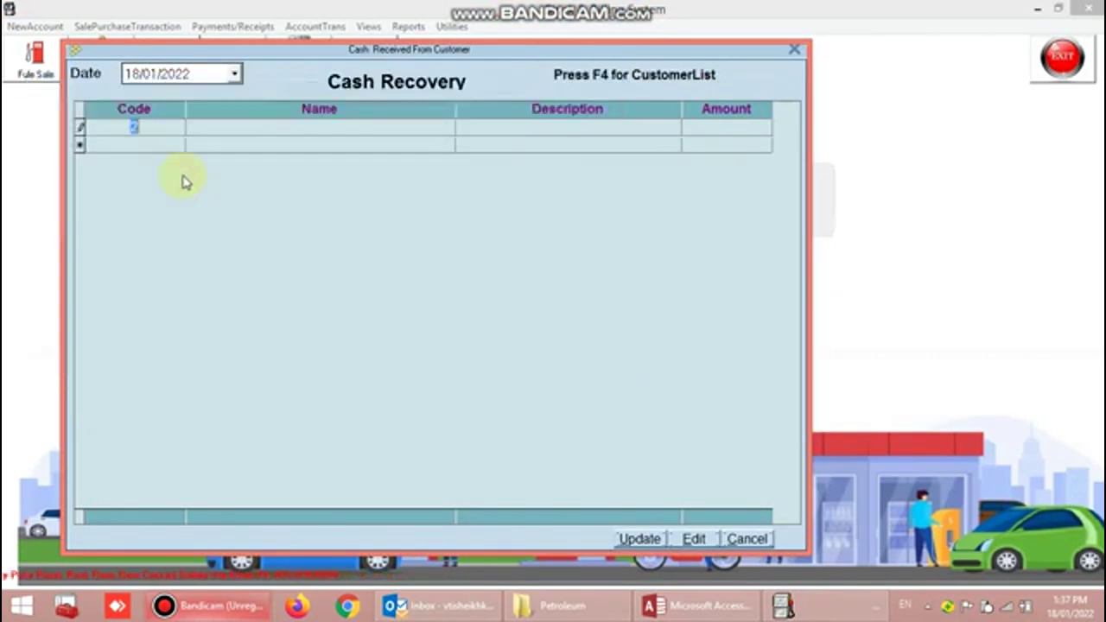
{"action": "key", "text": "Return"}
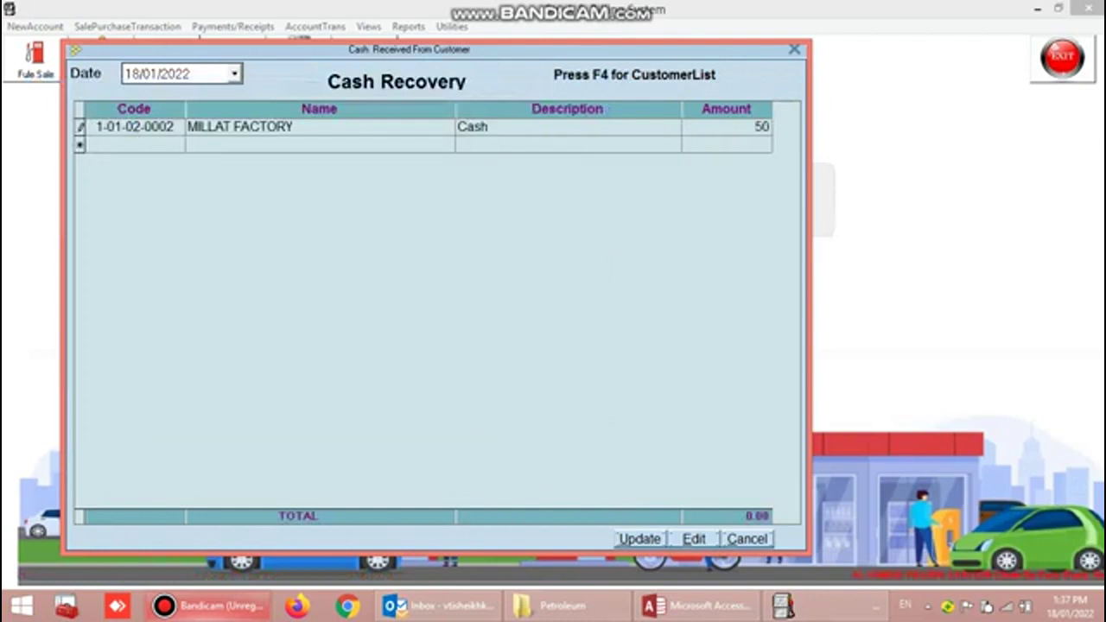
{"action": "key", "text": "Return"}
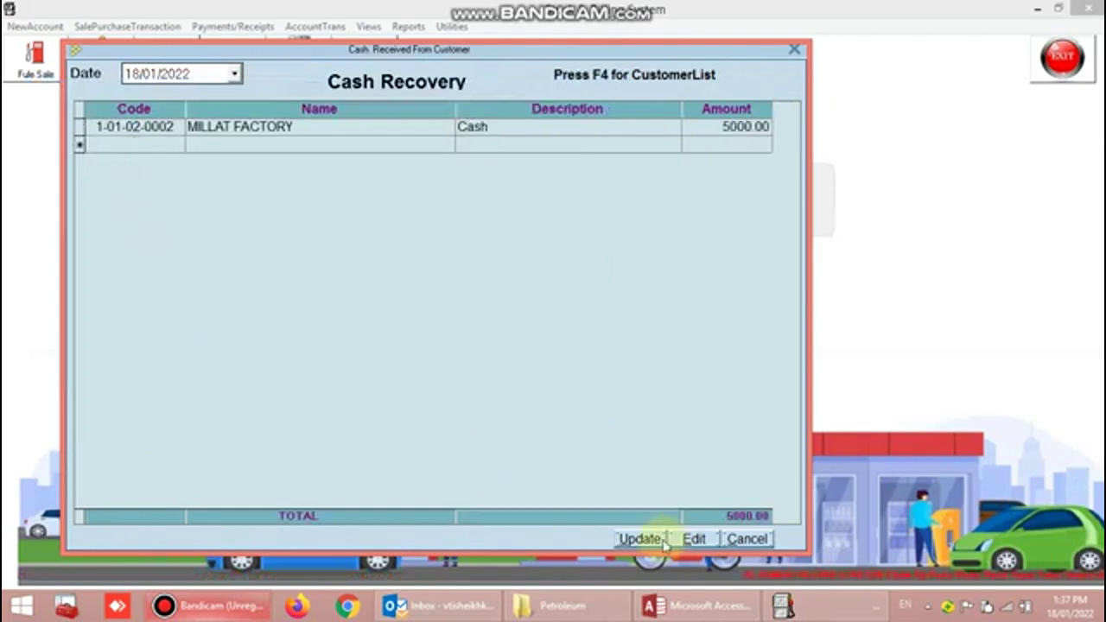
{"action": "left_click", "coordinate": [639, 539]}
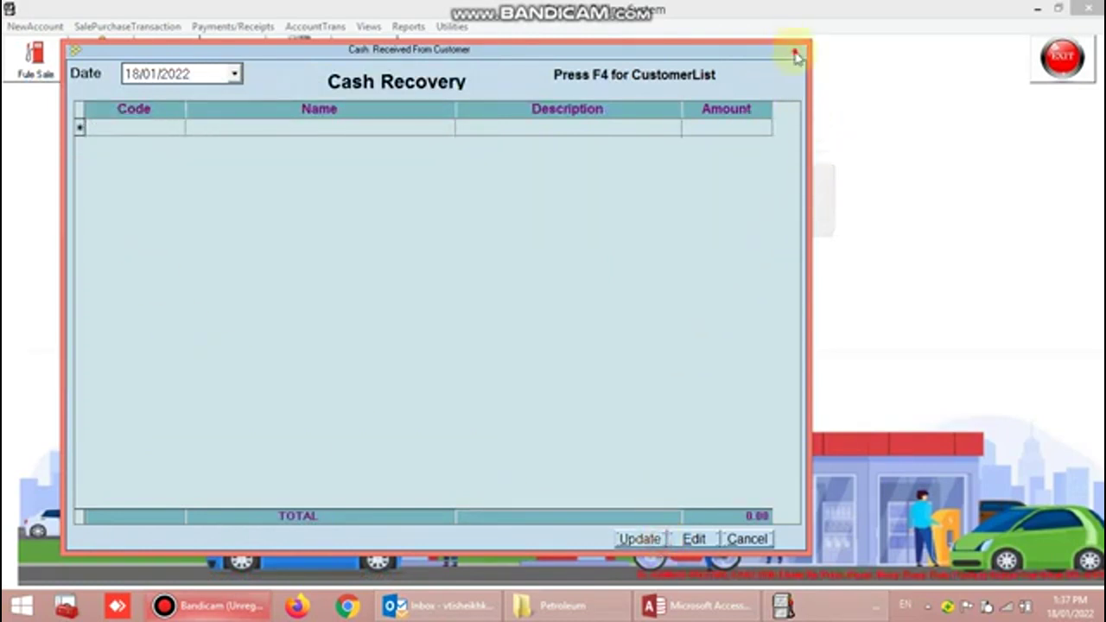
{"action": "left_click", "coordinate": [796, 55]}
- Bring up the blank Supplier Payment form
{"action": "left_click", "coordinate": [105, 27]}
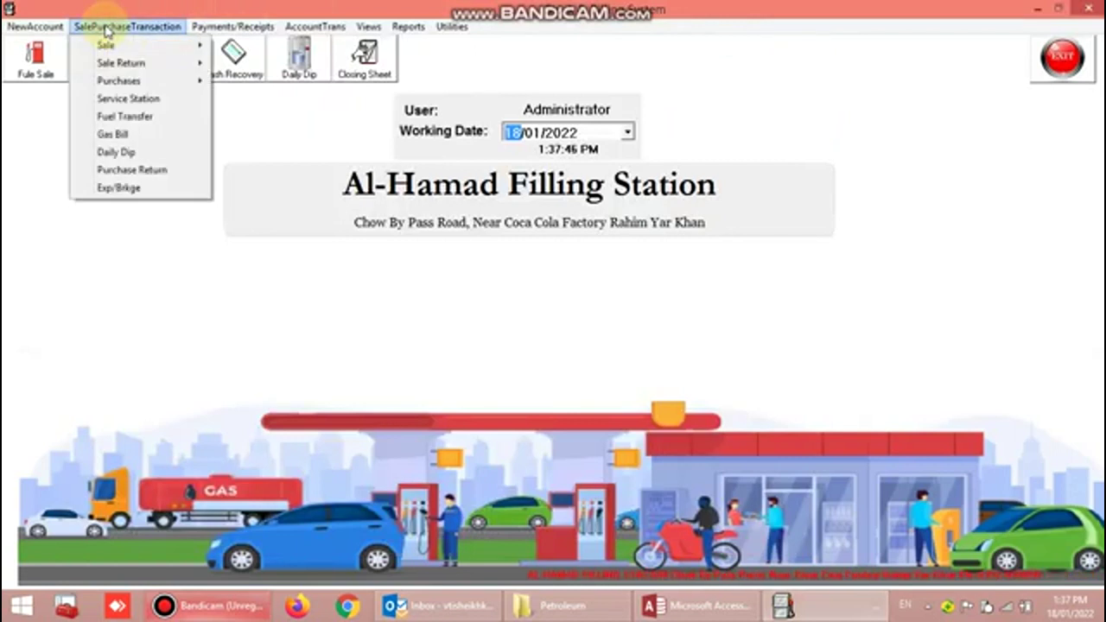
{"action": "mouse_move", "coordinate": [222, 26]}
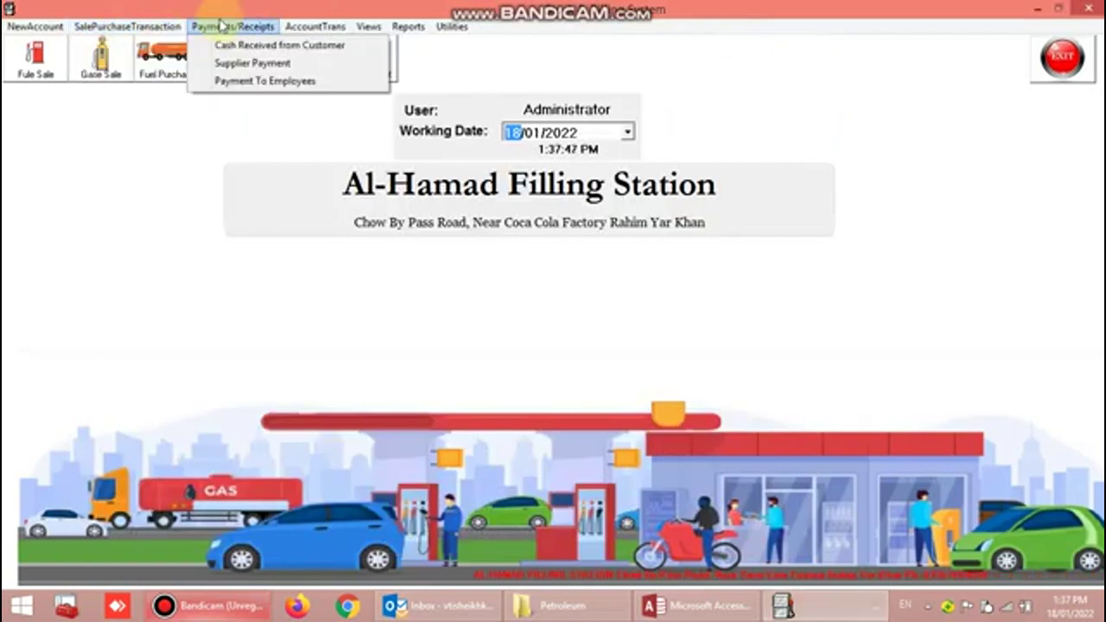
{"action": "left_click", "coordinate": [271, 67]}
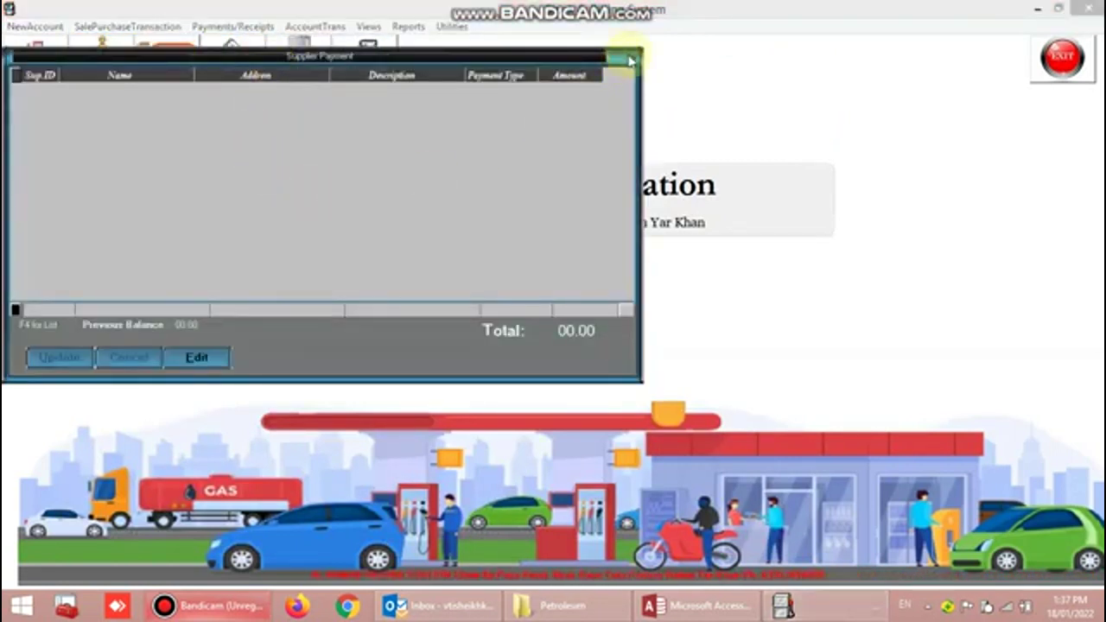
- Close the Supplier Payment form, then glance at and close the Payment to Employees form
{"action": "left_click", "coordinate": [635, 58]}
{"action": "left_click", "coordinate": [226, 27]}
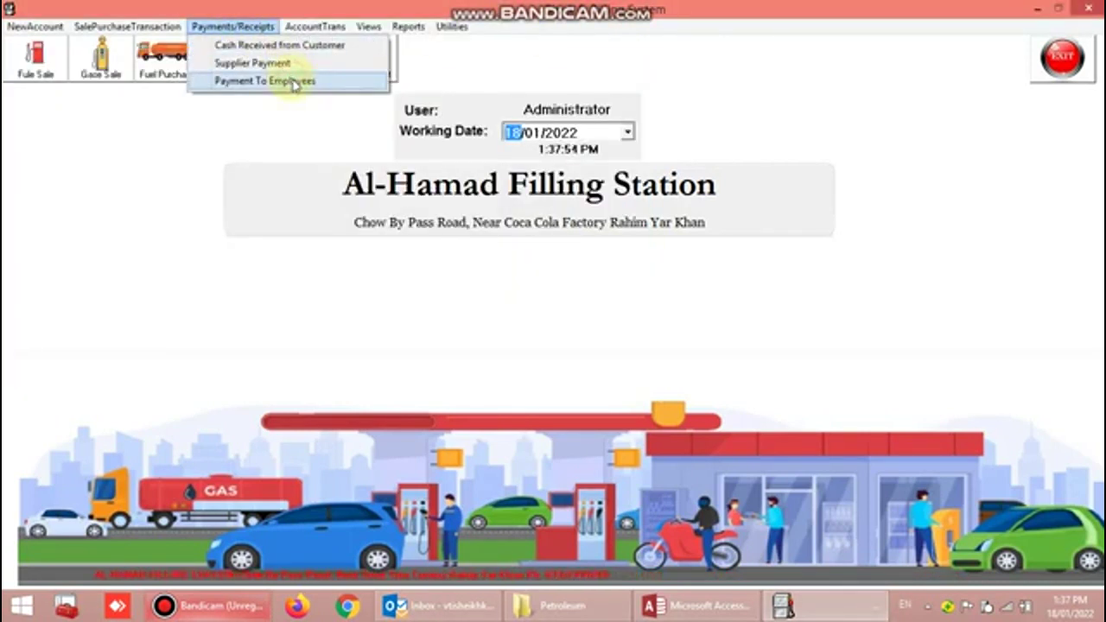
{"action": "left_click", "coordinate": [294, 81]}
{"action": "left_click", "coordinate": [654, 62]}
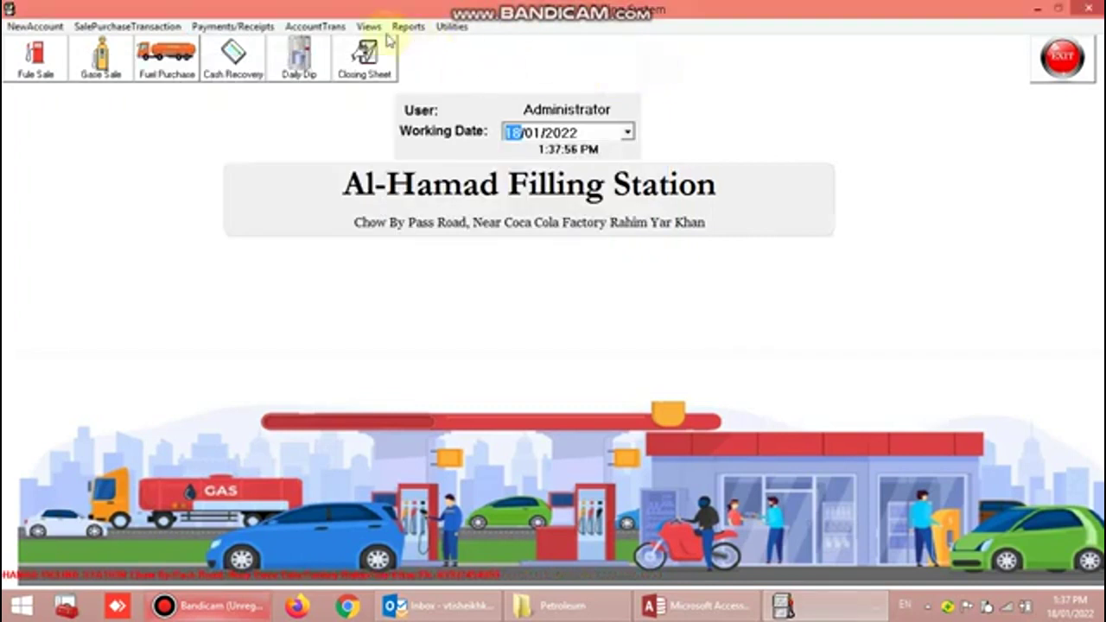
- Browse the Chart of Account tree, expanding the Assets and Expenses groups, then close it
{"action": "left_click", "coordinate": [327, 25]}
{"action": "mouse_move", "coordinate": [349, 49]}
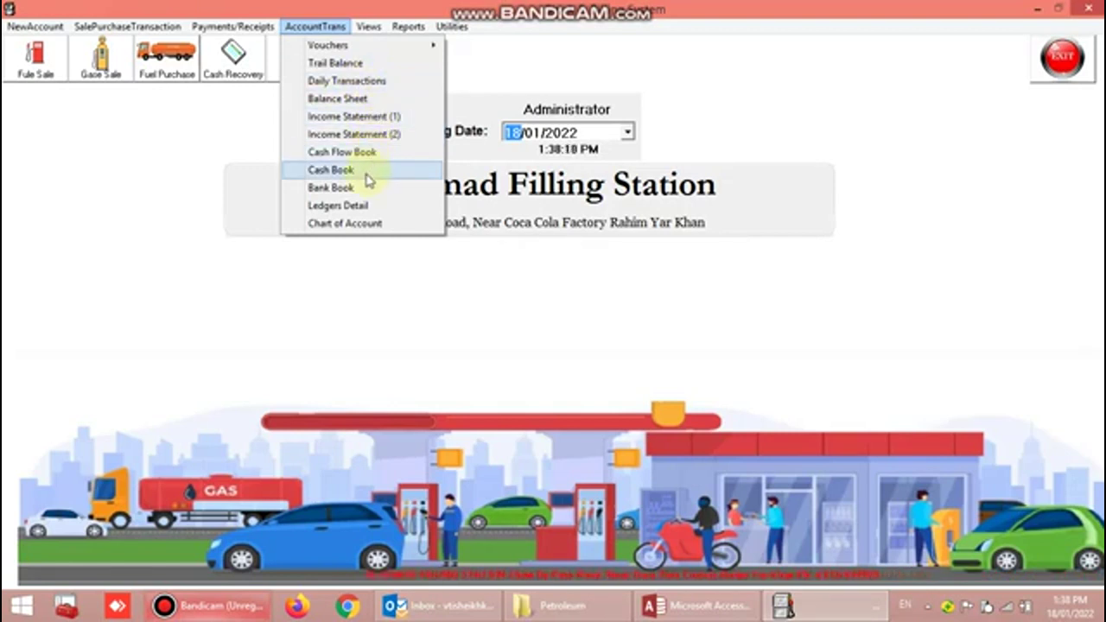
{"action": "left_click", "coordinate": [359, 223]}
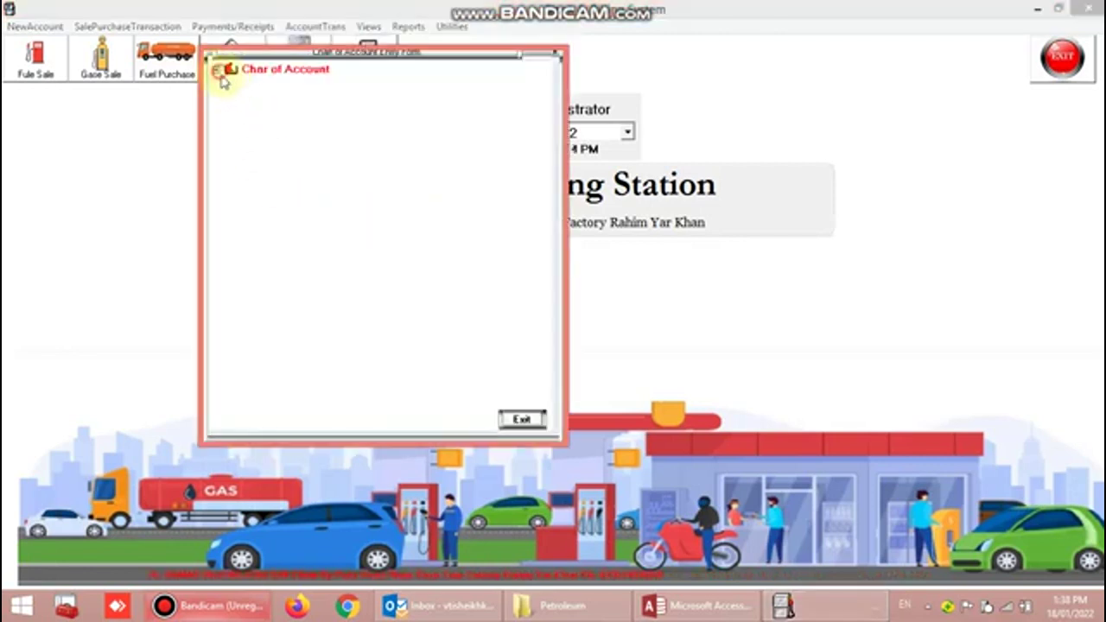
{"action": "left_click", "coordinate": [216, 69]}
{"action": "left_click", "coordinate": [231, 83]}
{"action": "left_click", "coordinate": [230, 171]}
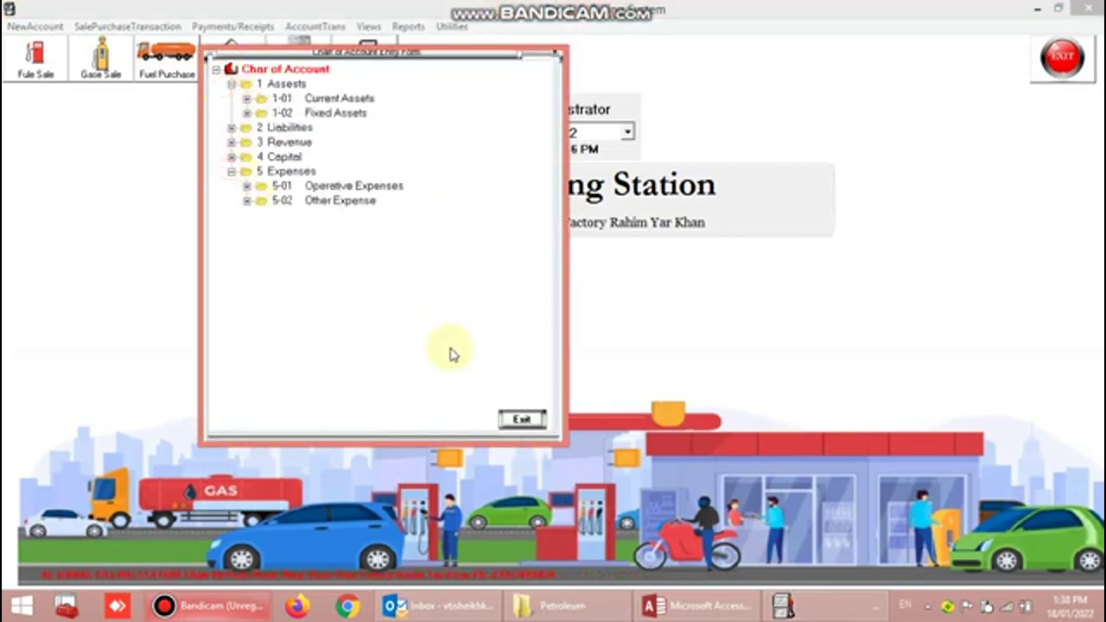
{"action": "left_click", "coordinate": [520, 419]}
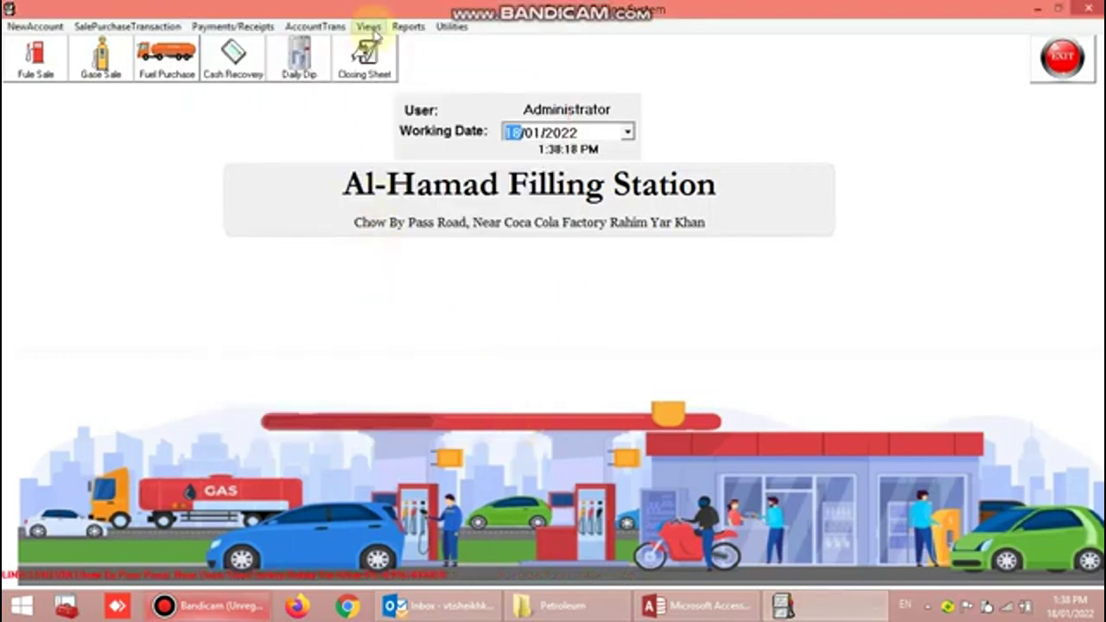
{"action": "left_click", "coordinate": [370, 27]}
{"action": "mouse_move", "coordinate": [408, 27]}
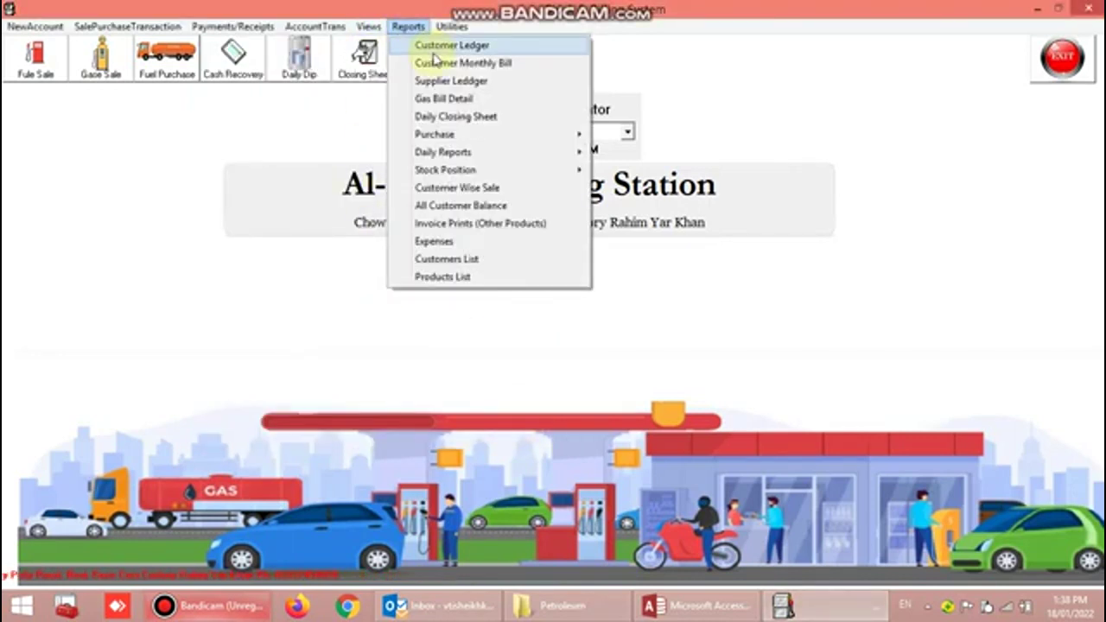
{"action": "left_click", "coordinate": [467, 46]}
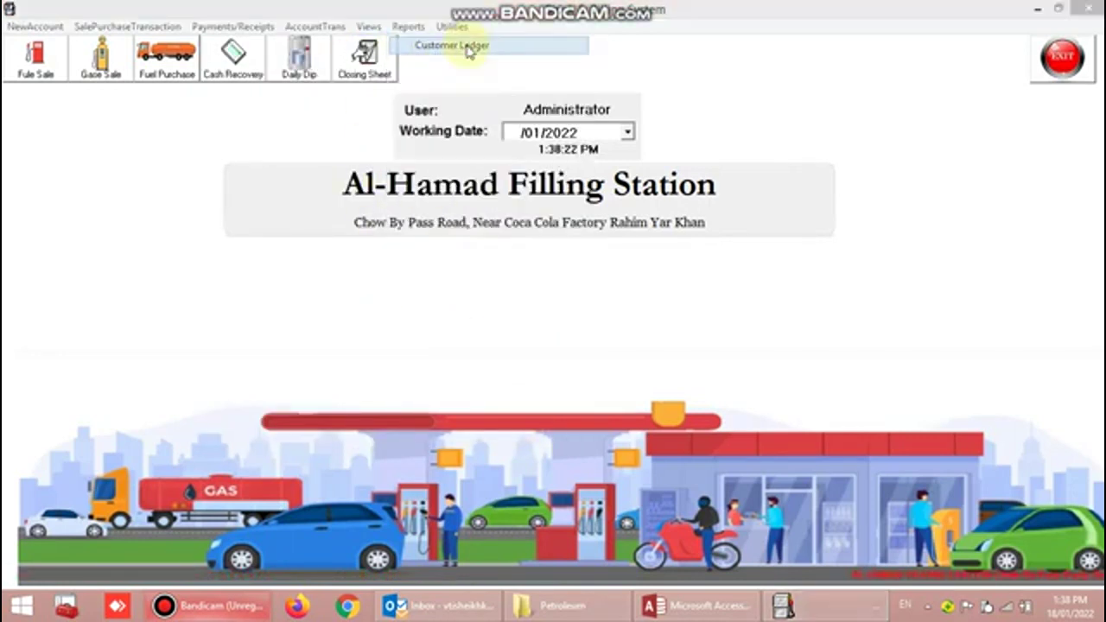
{"action": "type", "text": "2"}
{"action": "key", "text": "Return"}
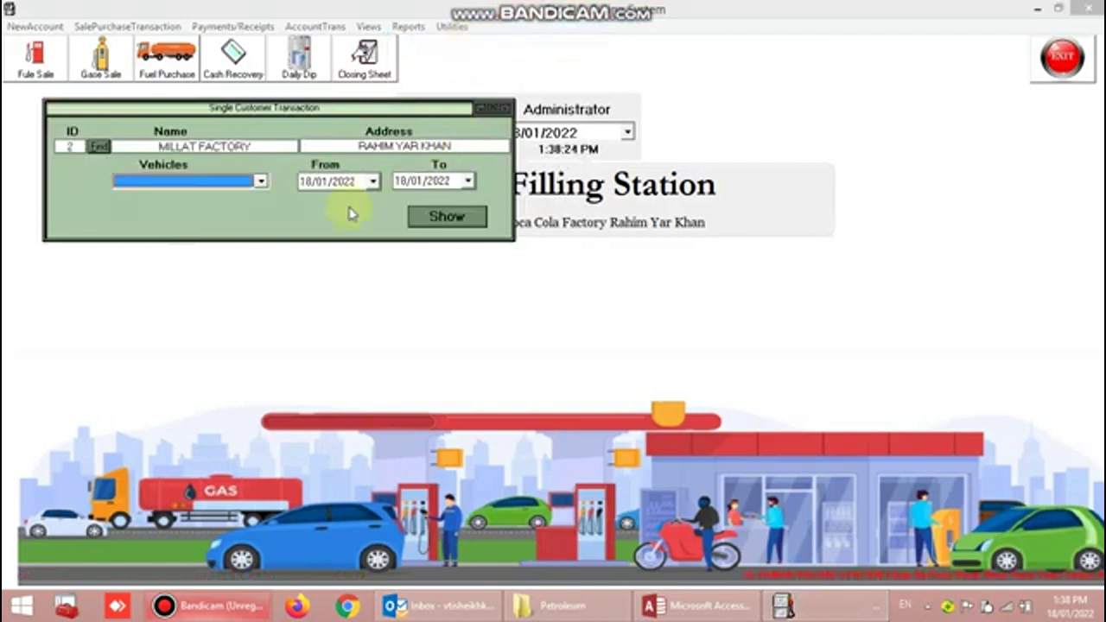
{"action": "left_click", "coordinate": [259, 182]}
{"action": "left_click", "coordinate": [222, 197]}
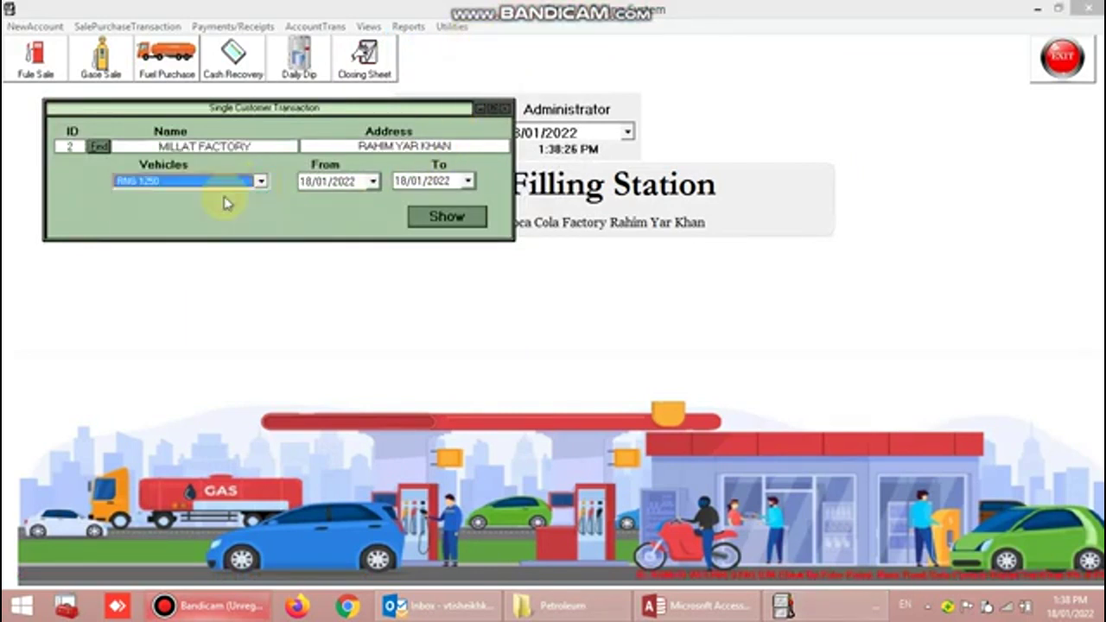
- Generate the statement from 01/01/2022, review the running balance, then close the preview and form
{"action": "left_click", "coordinate": [305, 183]}
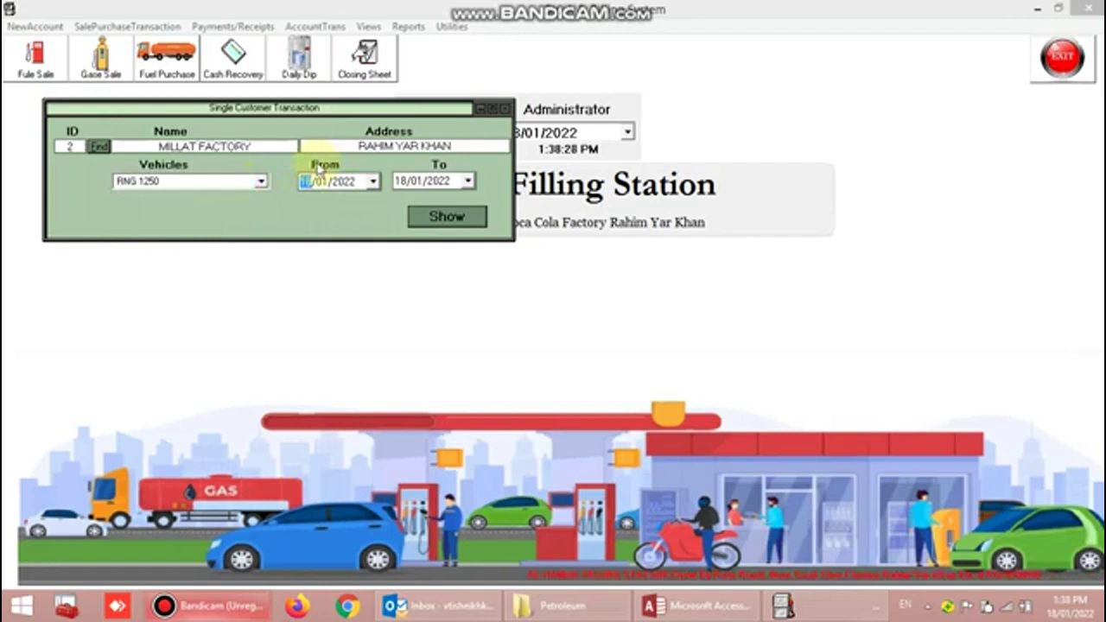
{"action": "type", "text": "01"}
{"action": "left_click", "coordinate": [447, 216]}
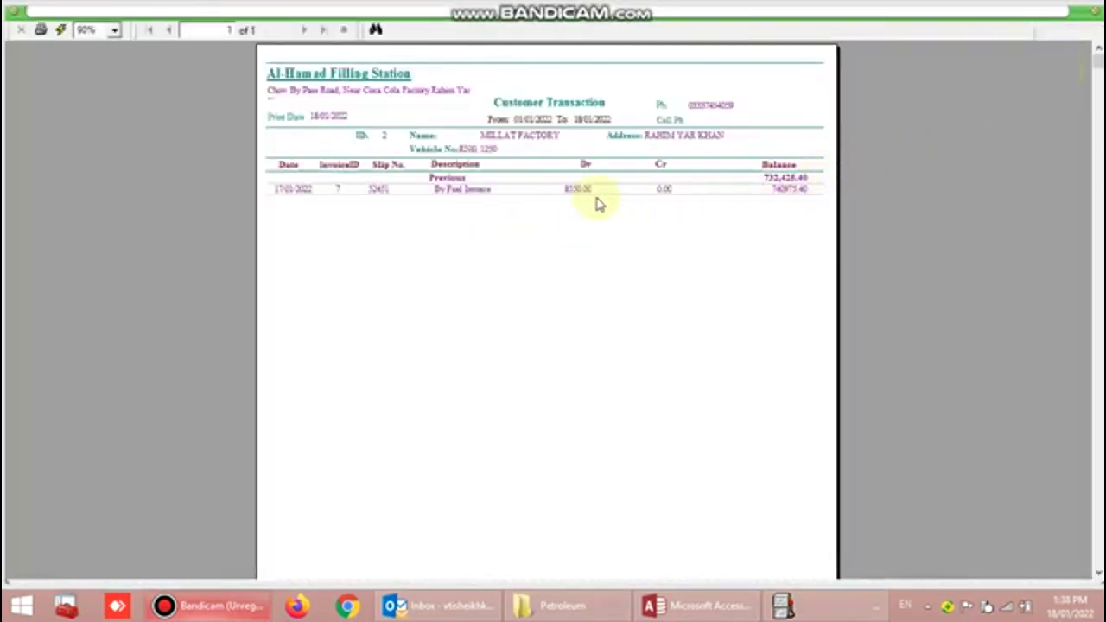
{"action": "left_click", "coordinate": [763, 190]}
{"action": "scroll", "coordinate": [747, 234], "scroll_direction": "down", "scroll_amount": 5}
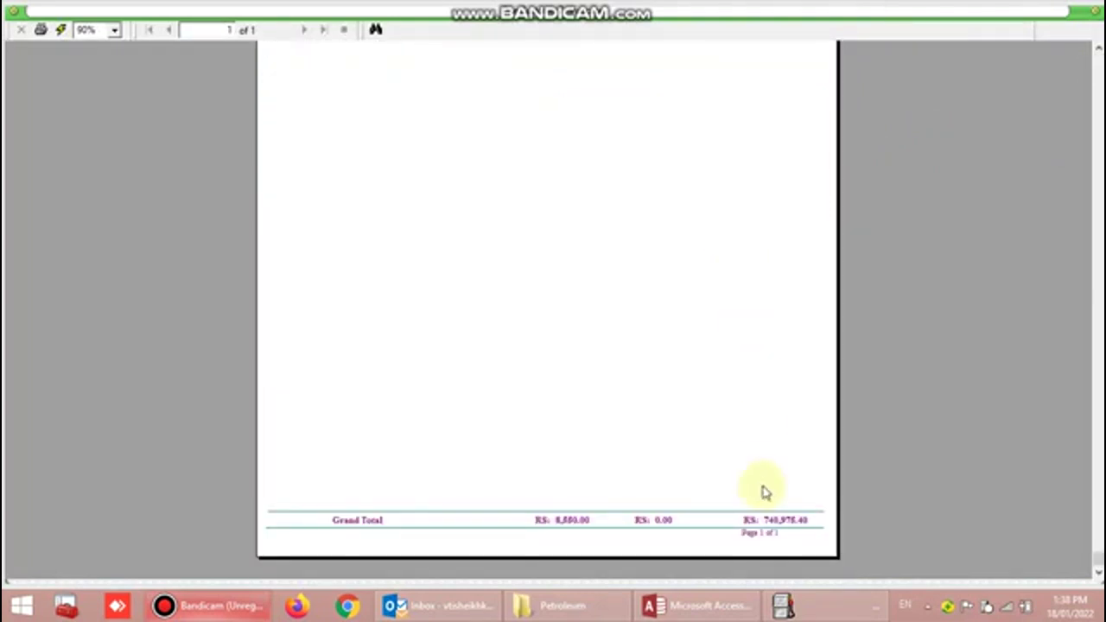
{"action": "scroll", "coordinate": [756, 470], "scroll_direction": "up", "scroll_amount": 5}
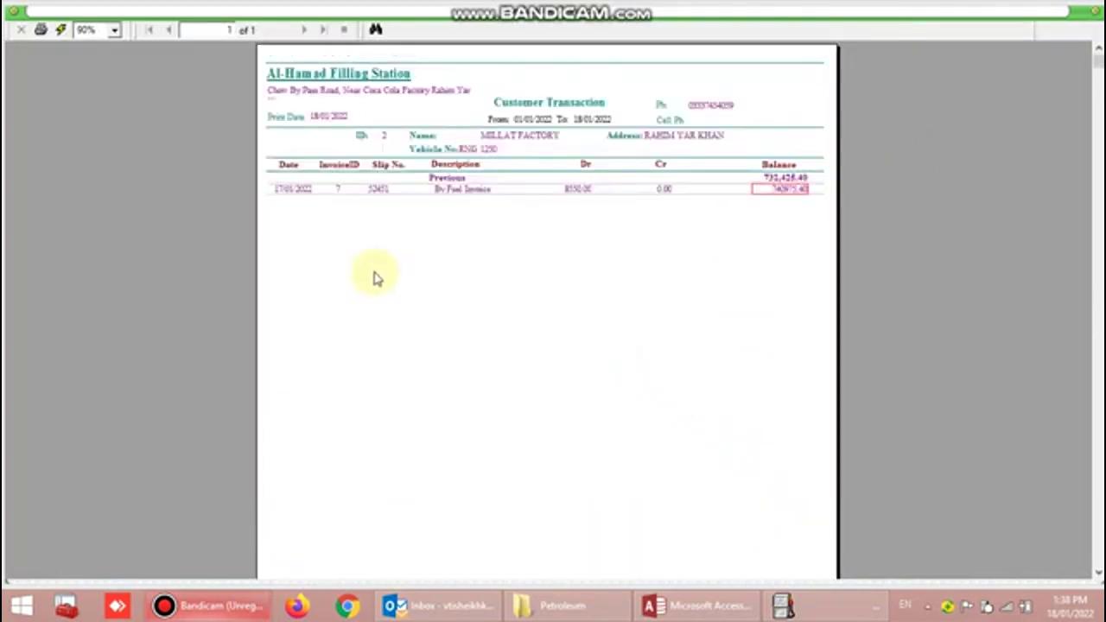
{"action": "left_click", "coordinate": [1095, 19]}
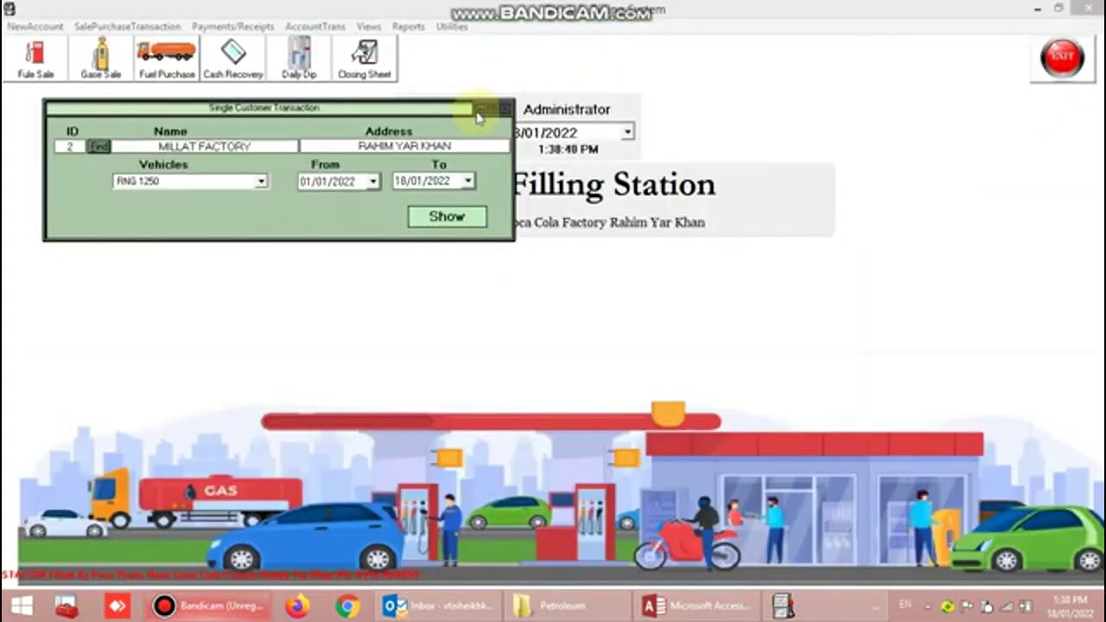
{"action": "left_click", "coordinate": [506, 108]}
{"action": "left_click", "coordinate": [407, 27]}
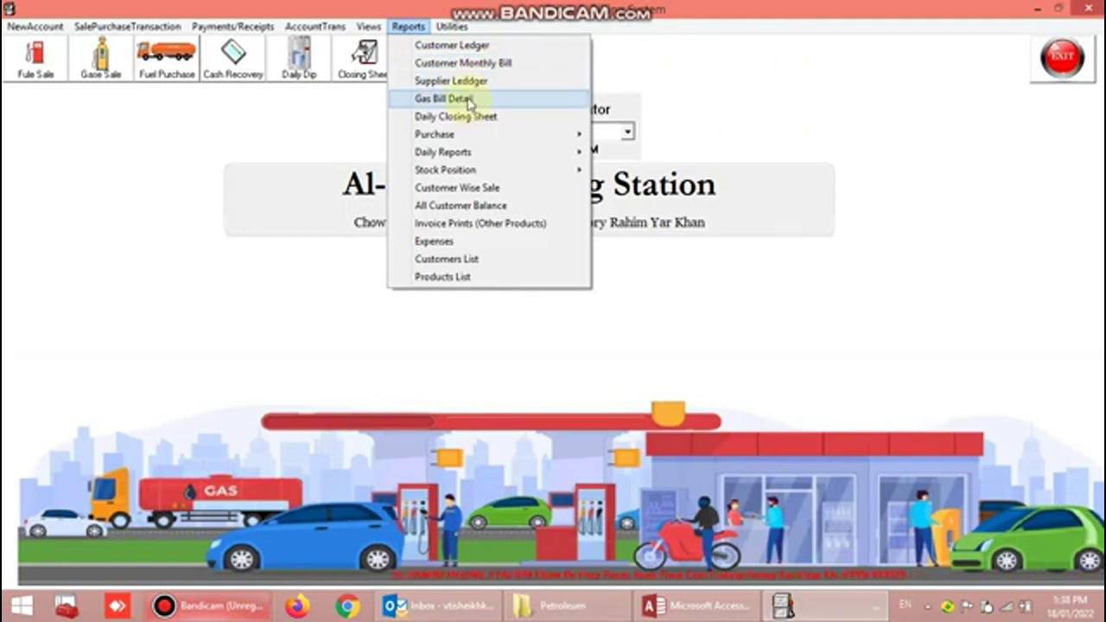
- Generate the Total Parco Pakistan supplier ledger for 01/01/2022–18/01/2022, then close it
{"action": "left_click", "coordinate": [467, 81]}
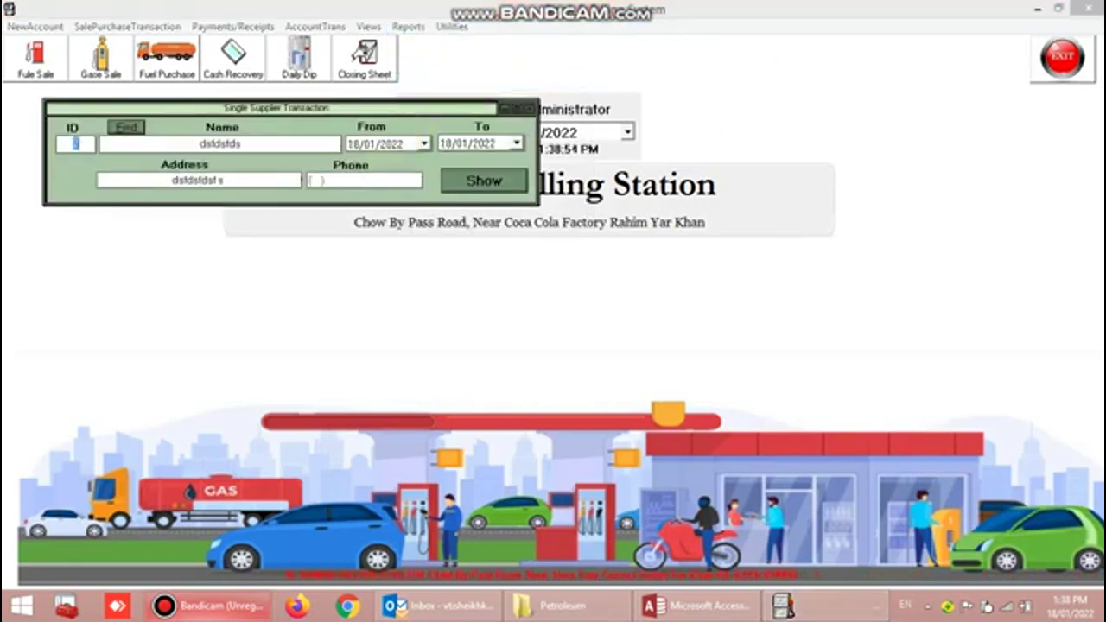
{"action": "left_click", "coordinate": [126, 127]}
{"action": "double_click", "coordinate": [175, 165]}
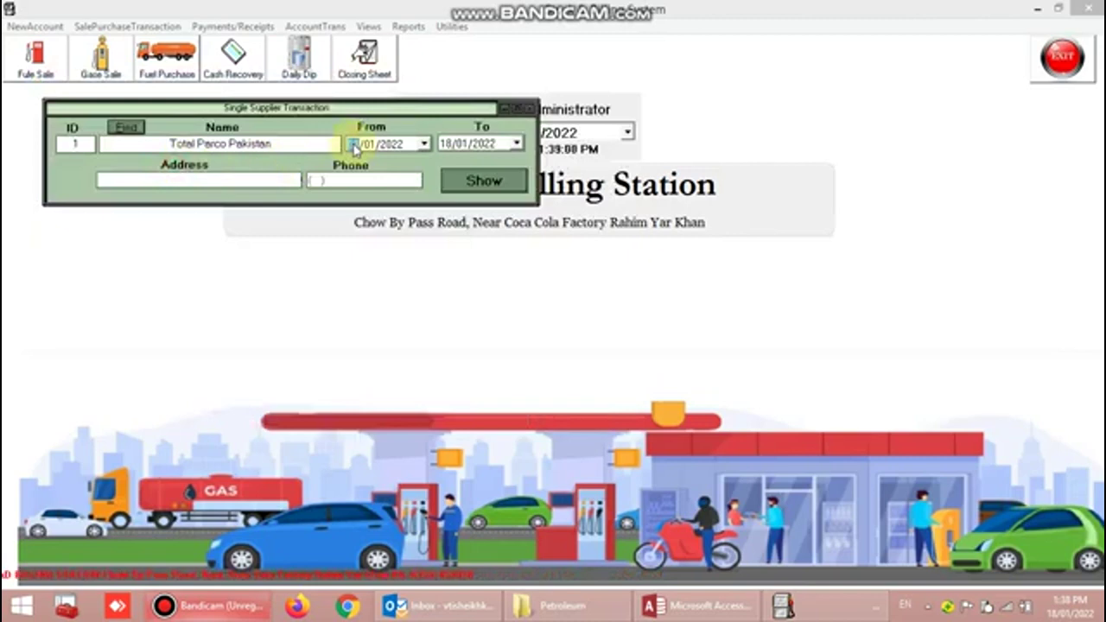
{"action": "left_click", "coordinate": [482, 180]}
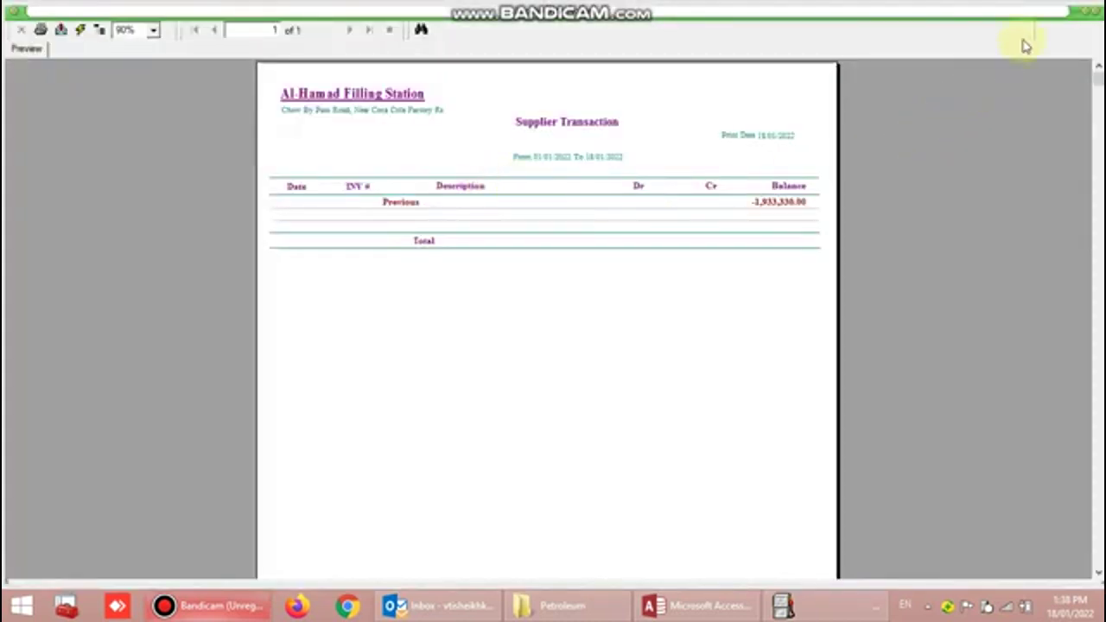
{"action": "left_click", "coordinate": [1095, 15]}
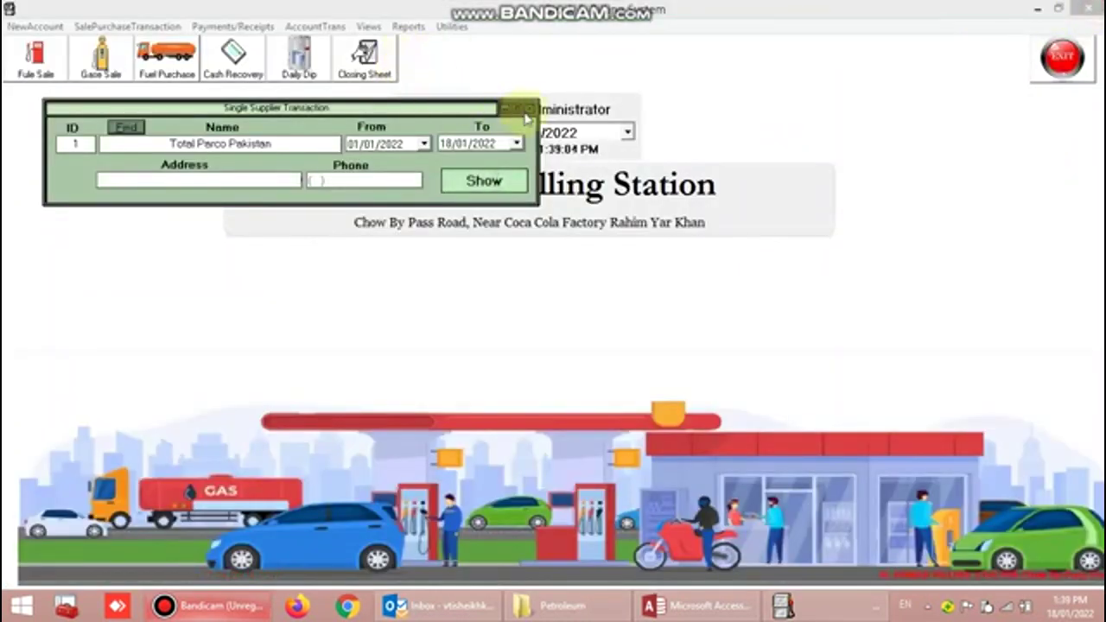
{"action": "left_click", "coordinate": [527, 105]}
{"action": "left_click", "coordinate": [417, 26]}
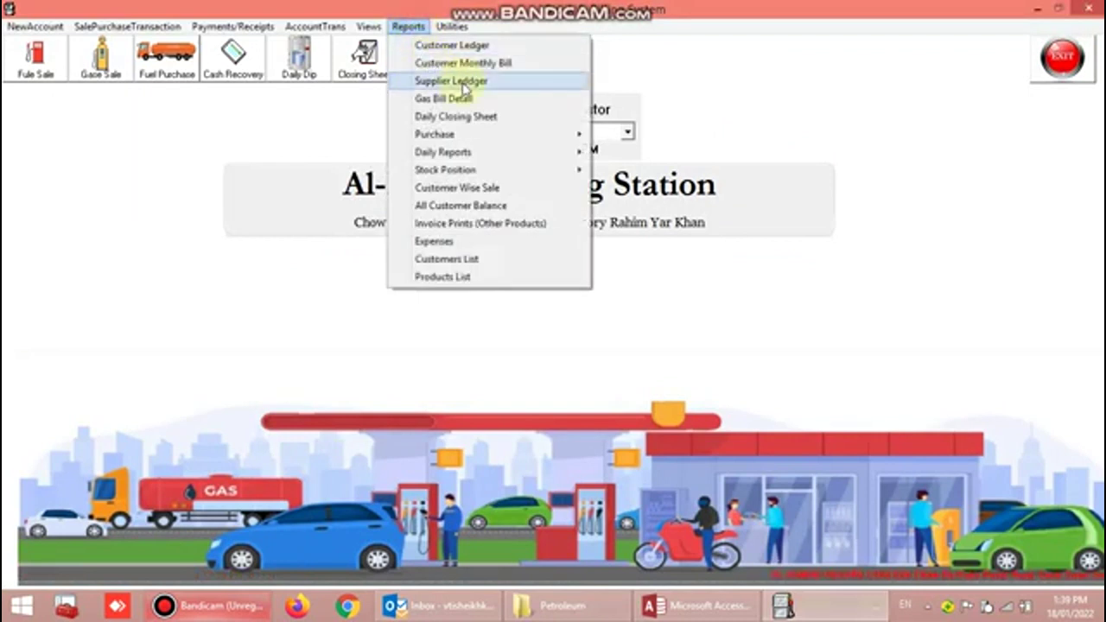
- Preview the 01/01/2022 Daily Closing Sheet, scroll through its product stock, then close it
{"action": "left_click", "coordinate": [489, 121]}
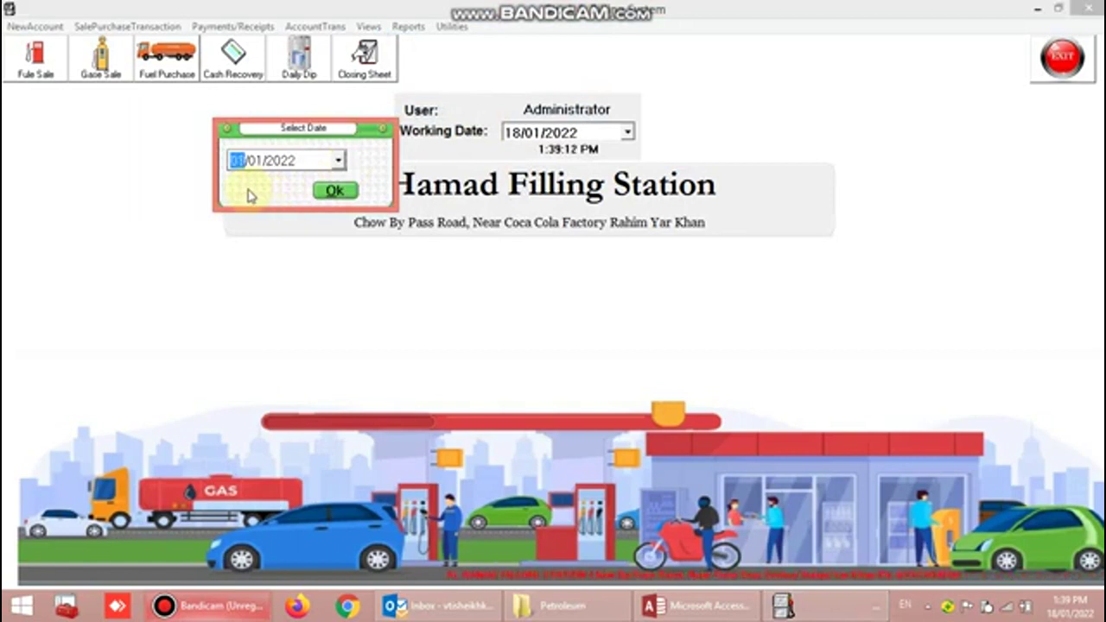
{"action": "left_click", "coordinate": [294, 166]}
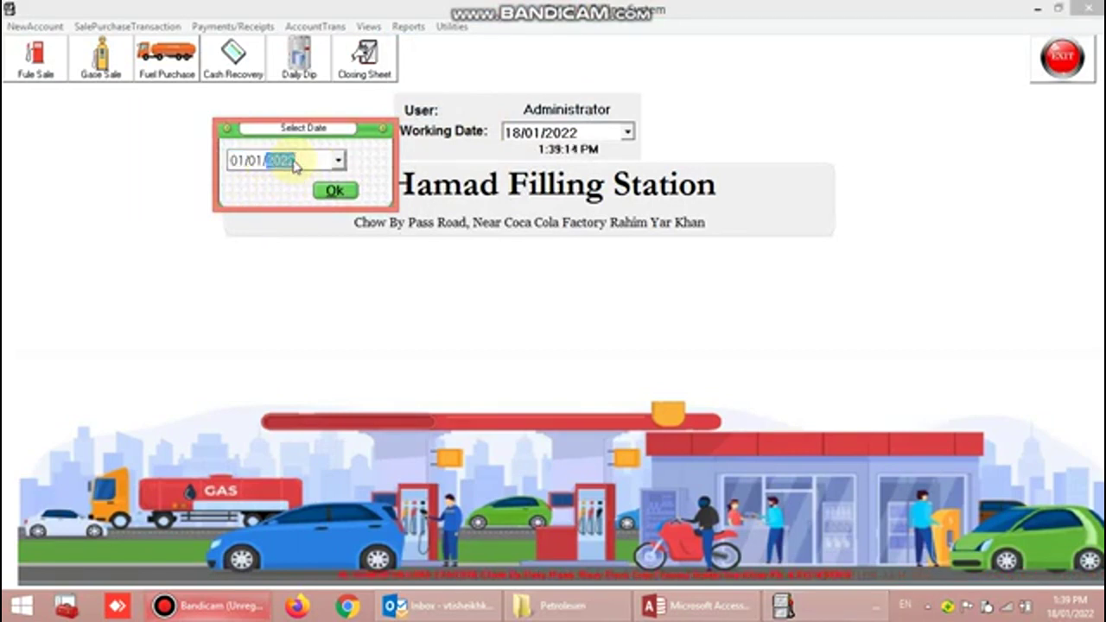
{"action": "left_click", "coordinate": [337, 190]}
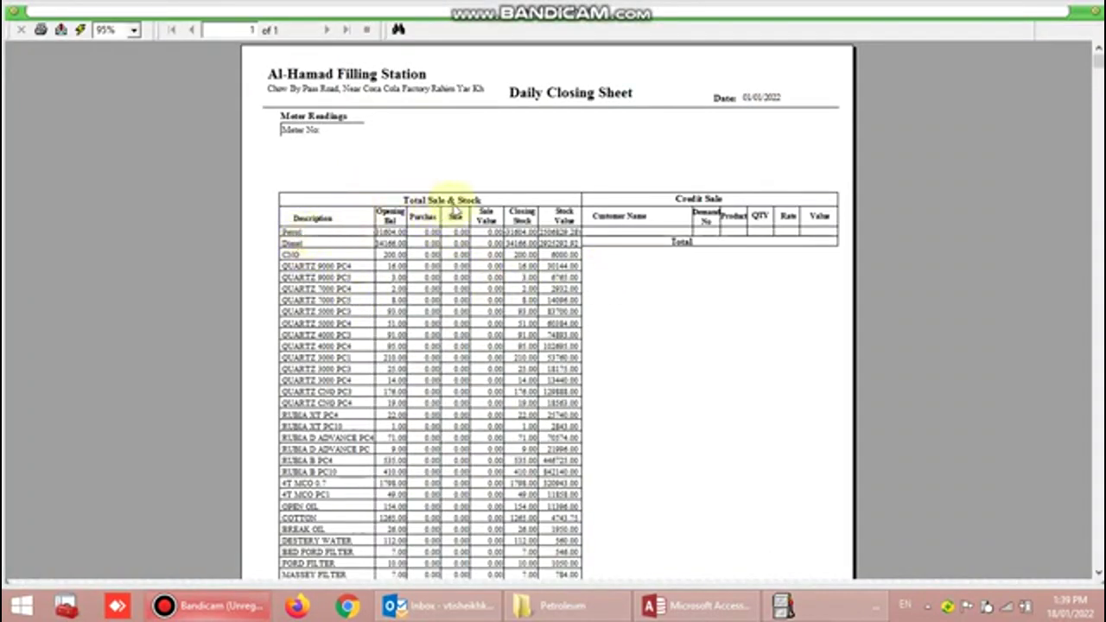
{"action": "scroll", "coordinate": [302, 311], "scroll_direction": "down", "scroll_amount": 5}
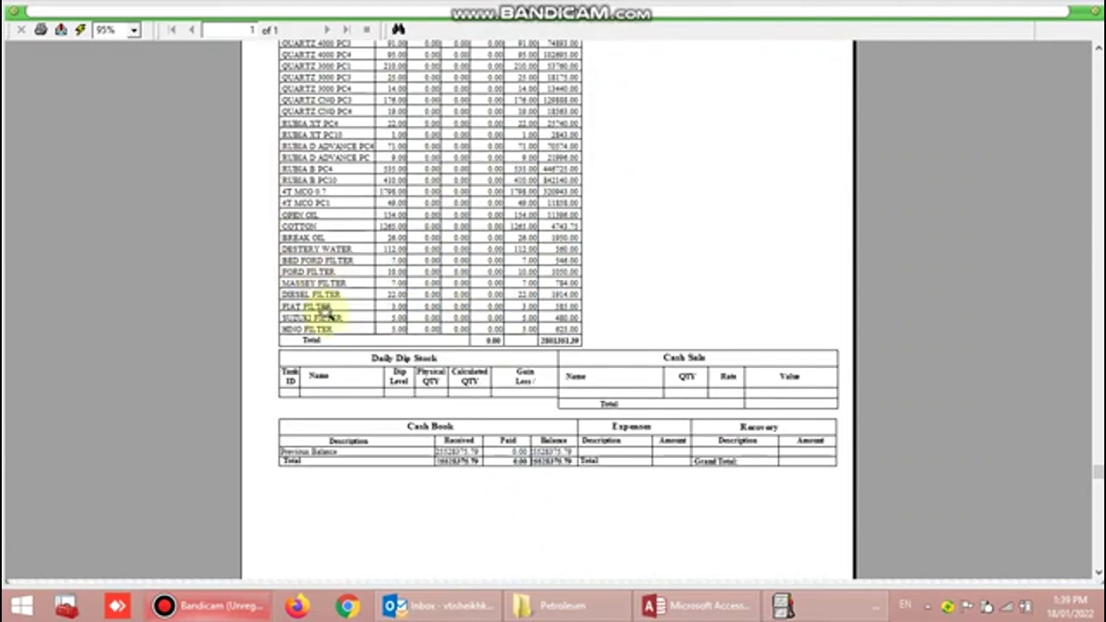
{"action": "scroll", "coordinate": [320, 268], "scroll_direction": "up", "scroll_amount": 5}
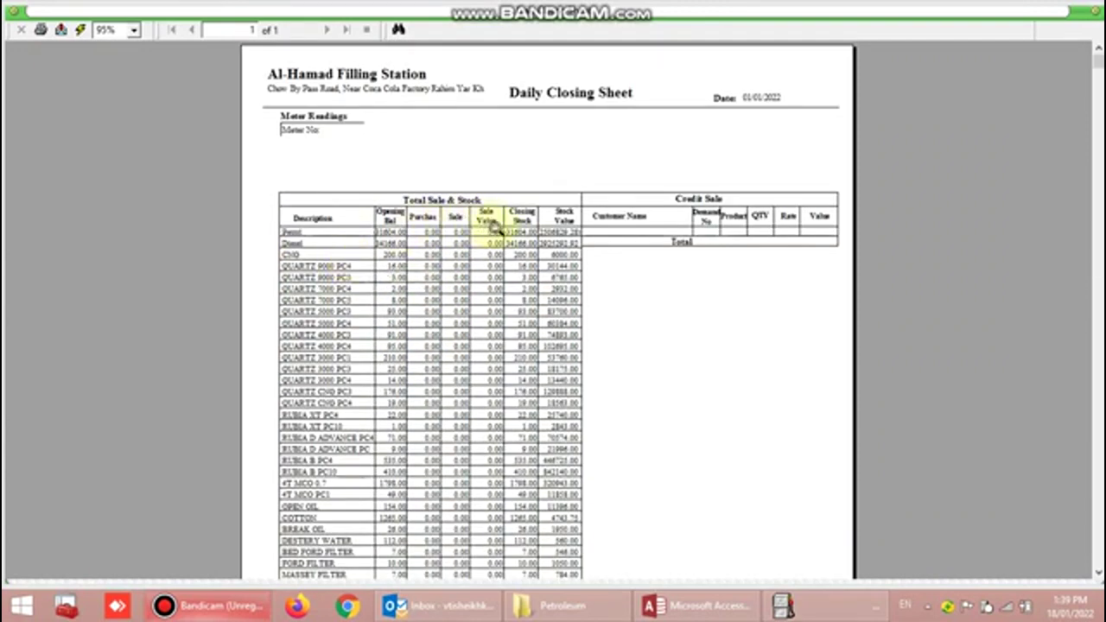
{"action": "scroll", "coordinate": [635, 290], "scroll_direction": "down", "scroll_amount": 5}
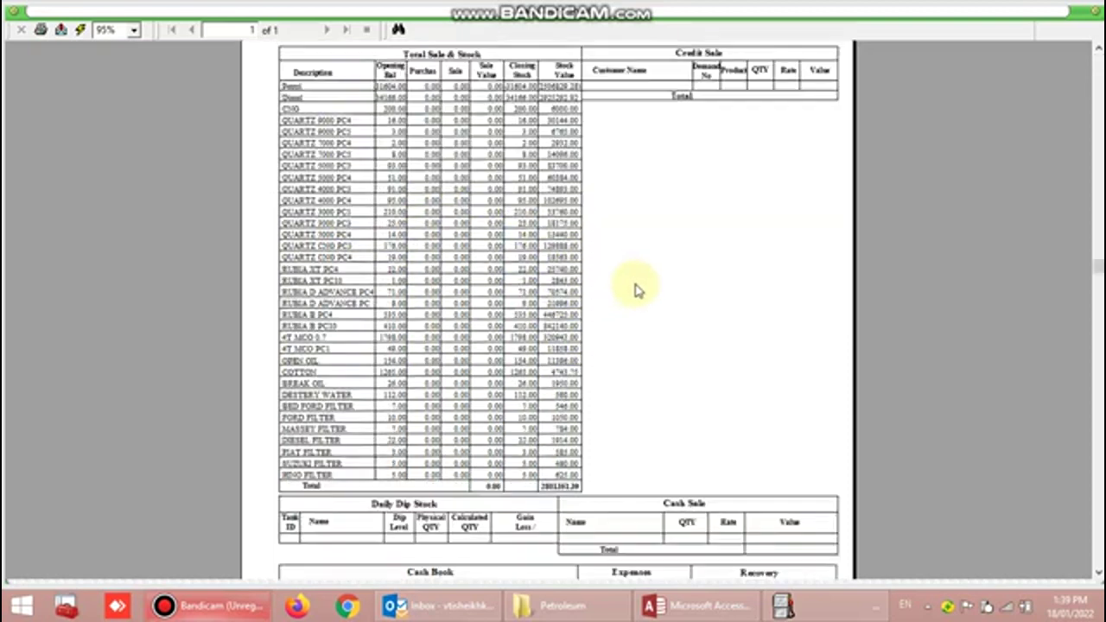
{"action": "scroll", "coordinate": [501, 406], "scroll_direction": "up", "scroll_amount": 5}
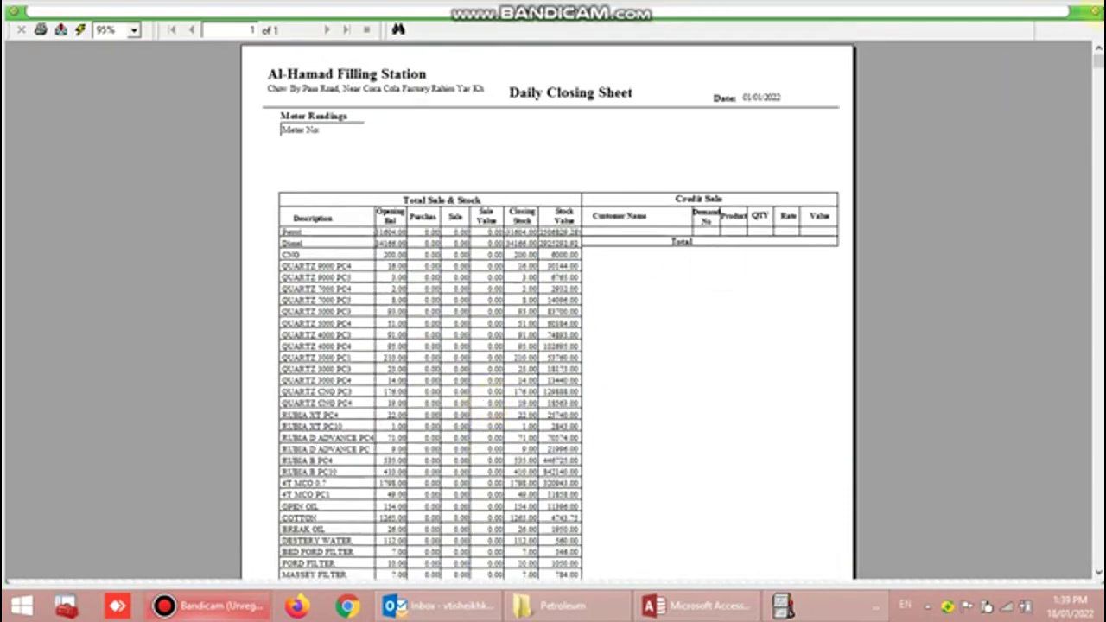
{"action": "scroll", "coordinate": [942, 157], "scroll_direction": "down", "scroll_amount": 5}
{"action": "left_click", "coordinate": [1098, 12]}
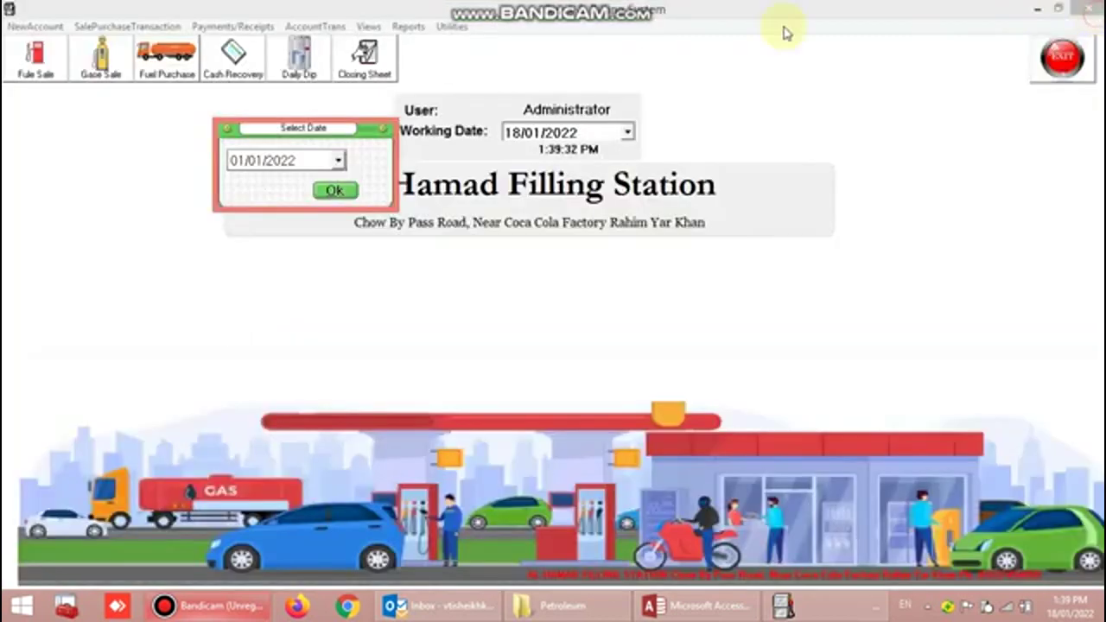
{"action": "left_click", "coordinate": [384, 126]}
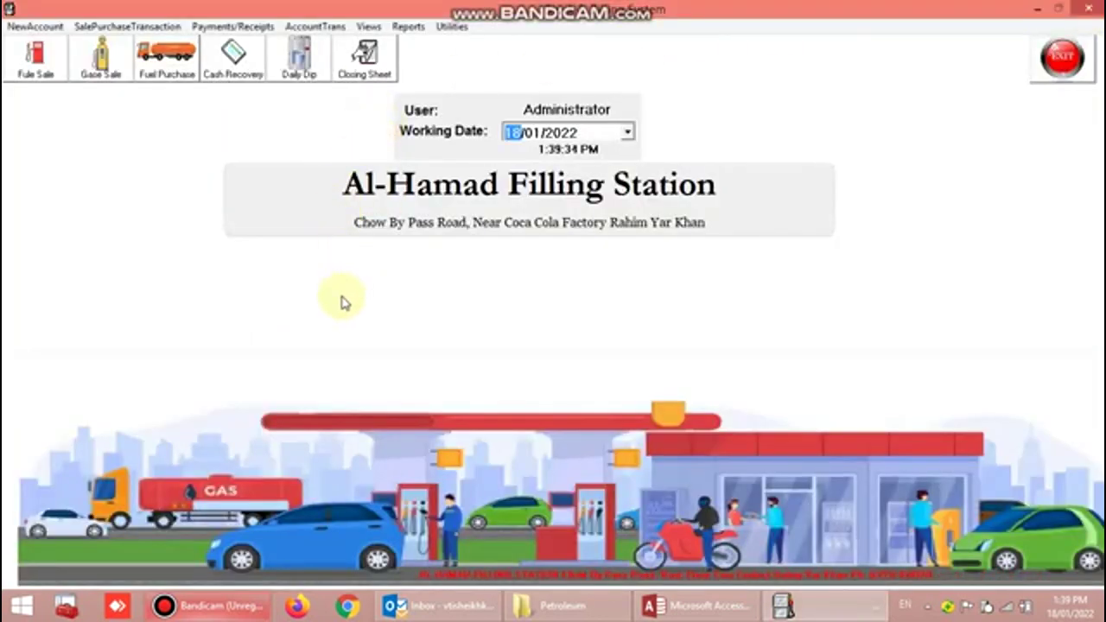
{"action": "left_click", "coordinate": [417, 31]}
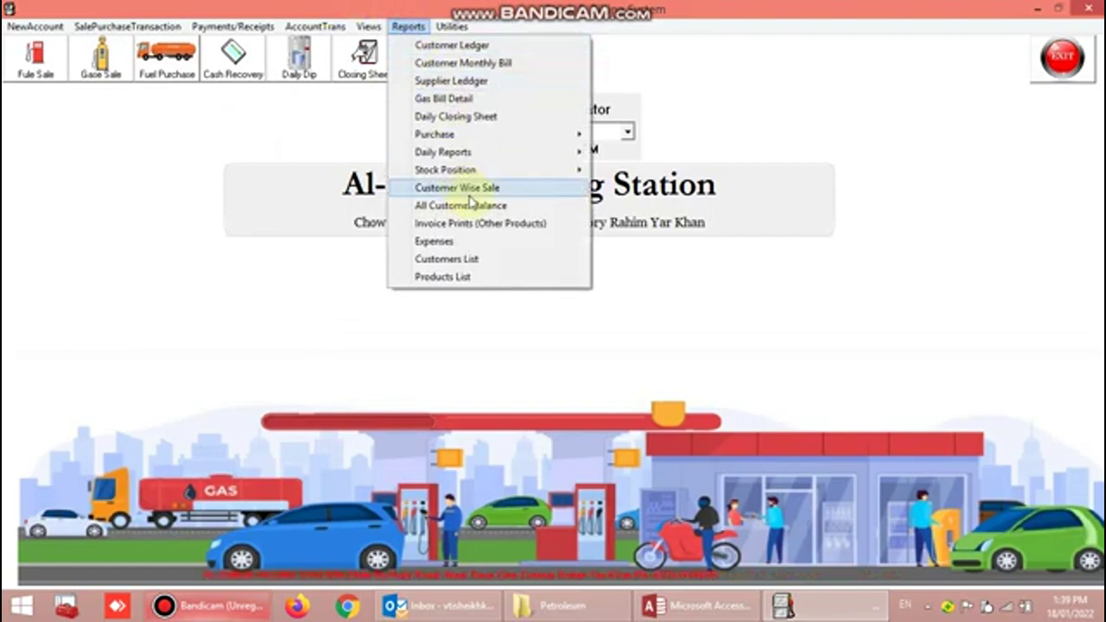
{"action": "mouse_move", "coordinate": [488, 171]}
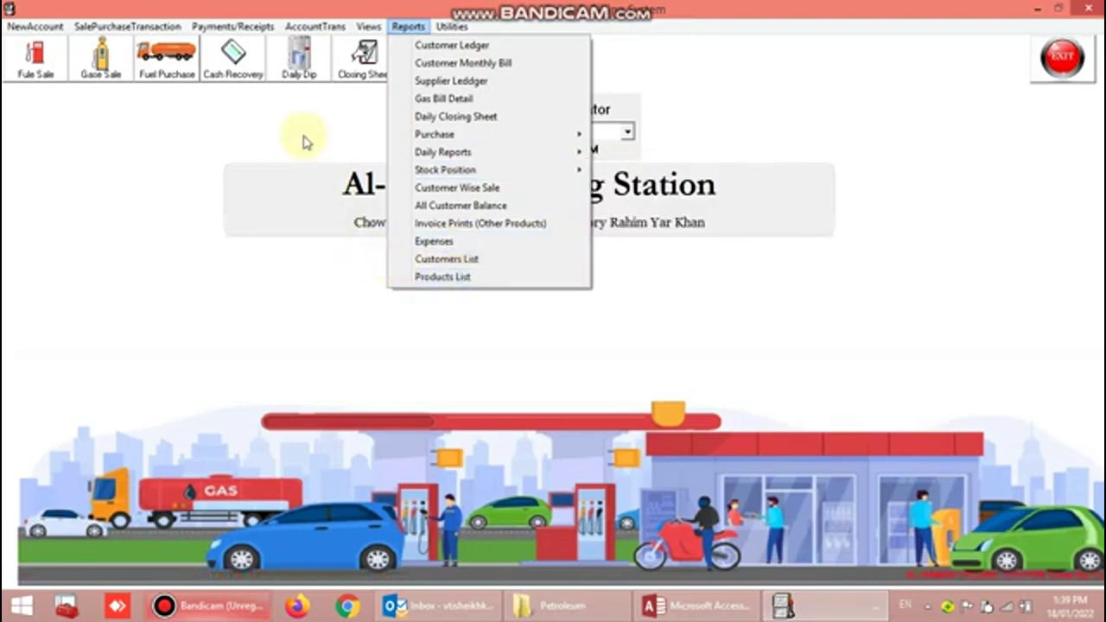
{"action": "left_click", "coordinate": [268, 141]}
{"action": "left_click", "coordinate": [33, 69]}
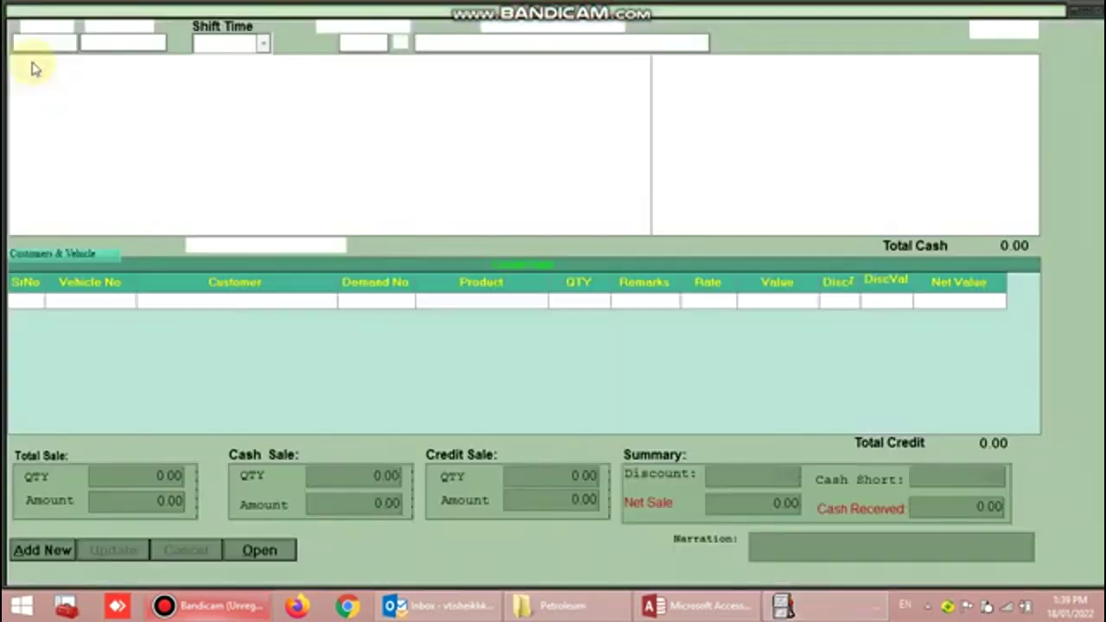
{"action": "left_click", "coordinate": [1000, 29]}
{"action": "left_click", "coordinate": [100, 60]}
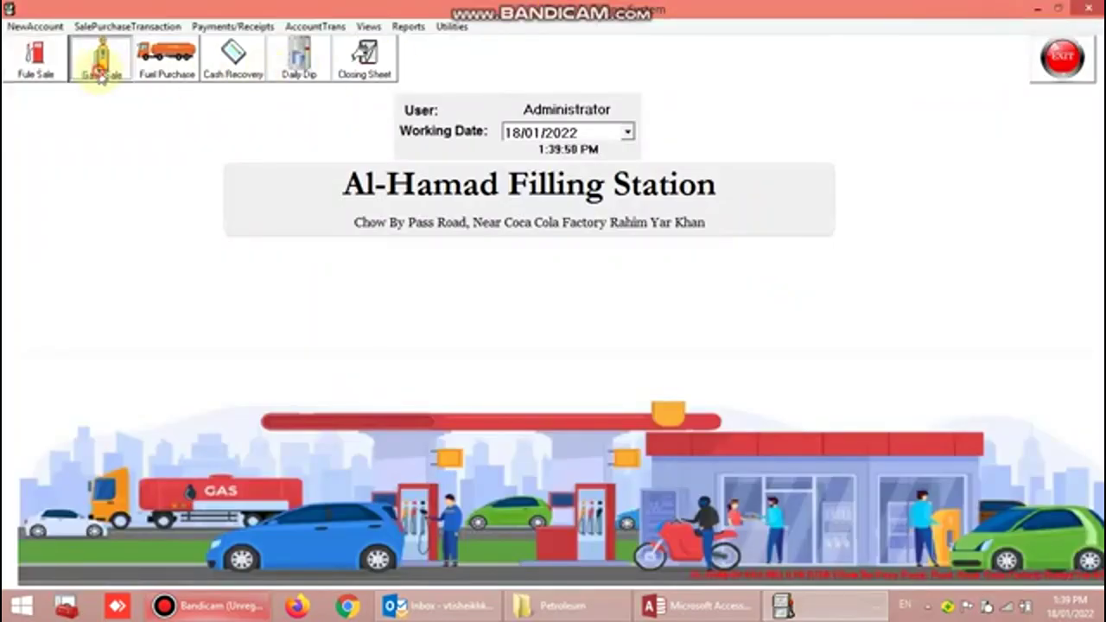
{"action": "left_click", "coordinate": [464, 109]}
{"action": "left_click", "coordinate": [166, 61]}
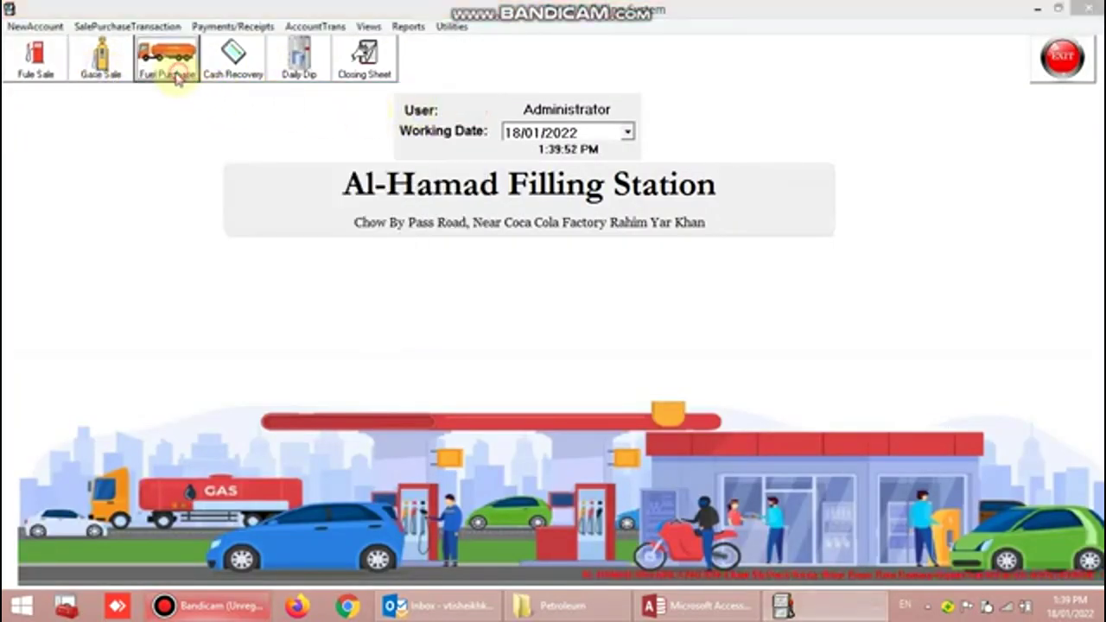
{"action": "left_click", "coordinate": [990, 220]}
{"action": "left_click", "coordinate": [233, 60]}
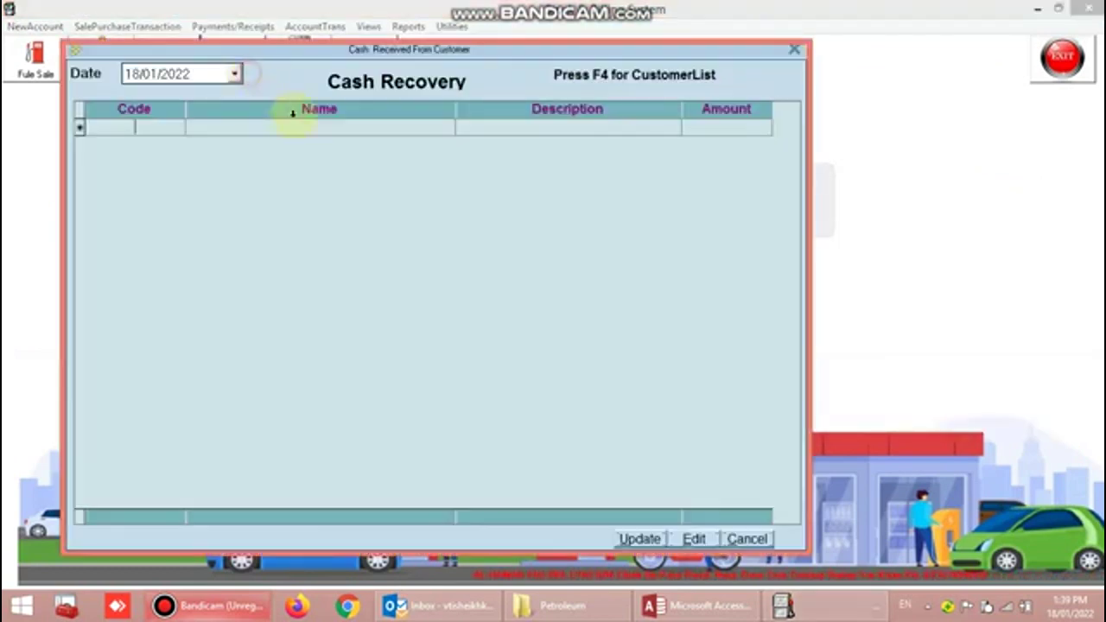
{"action": "left_click", "coordinate": [795, 47]}
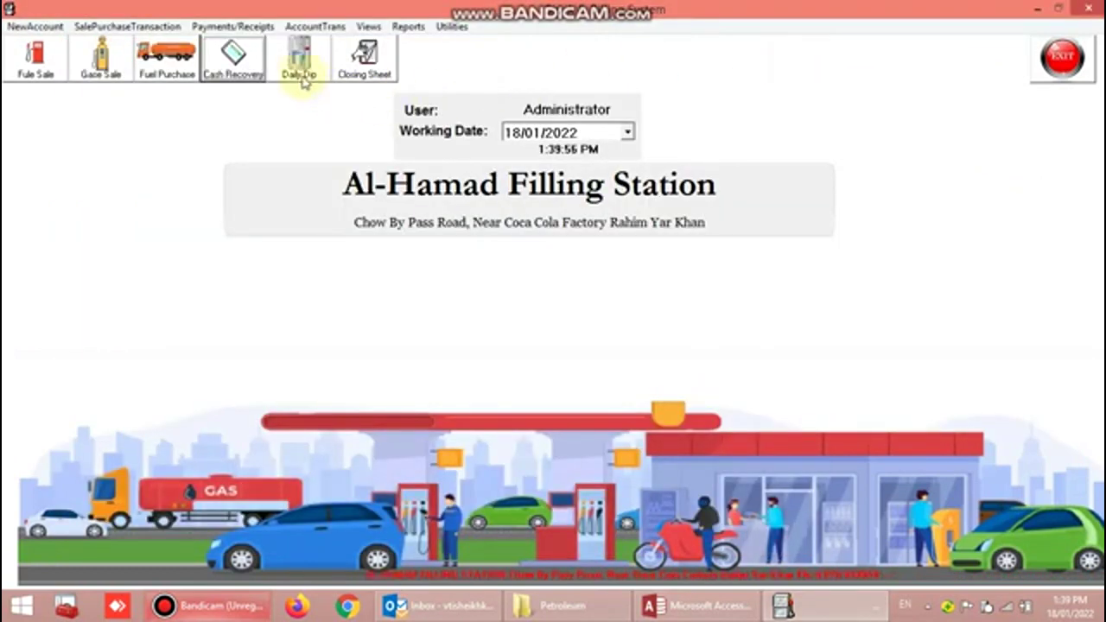
{"action": "left_click", "coordinate": [298, 64]}
{"action": "left_click", "coordinate": [581, 112]}
{"action": "left_click", "coordinate": [380, 69]}
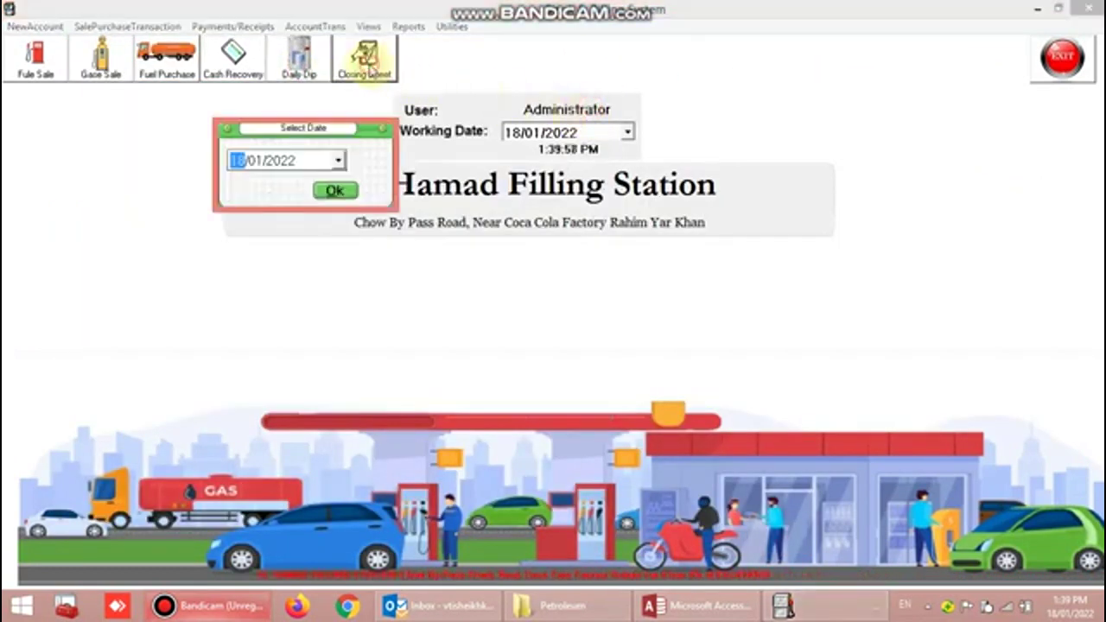
{"action": "left_click", "coordinate": [384, 132]}
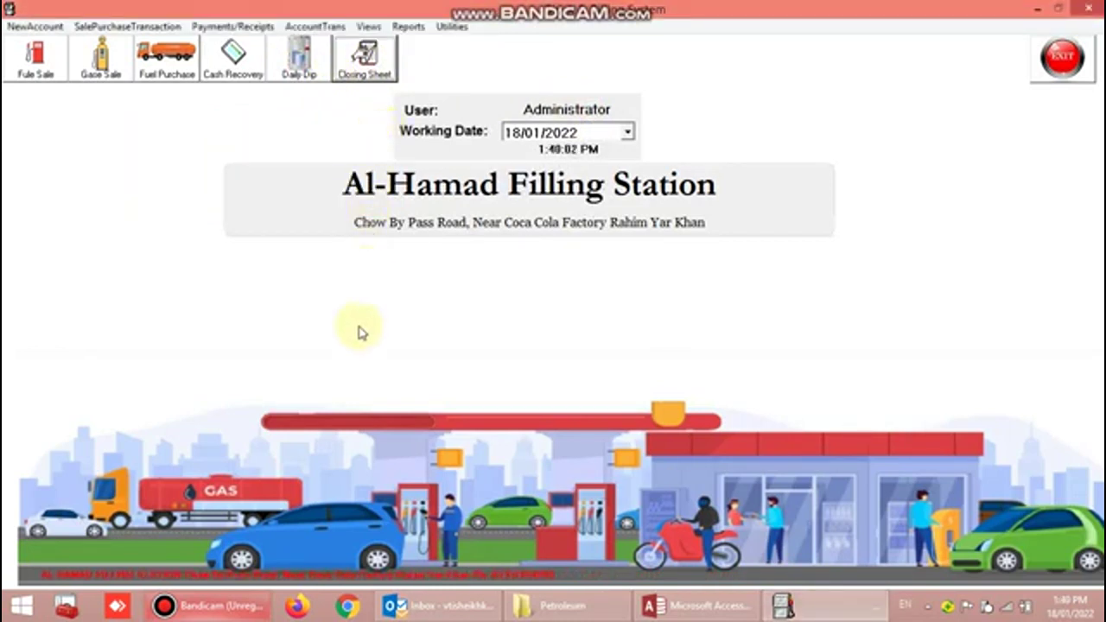